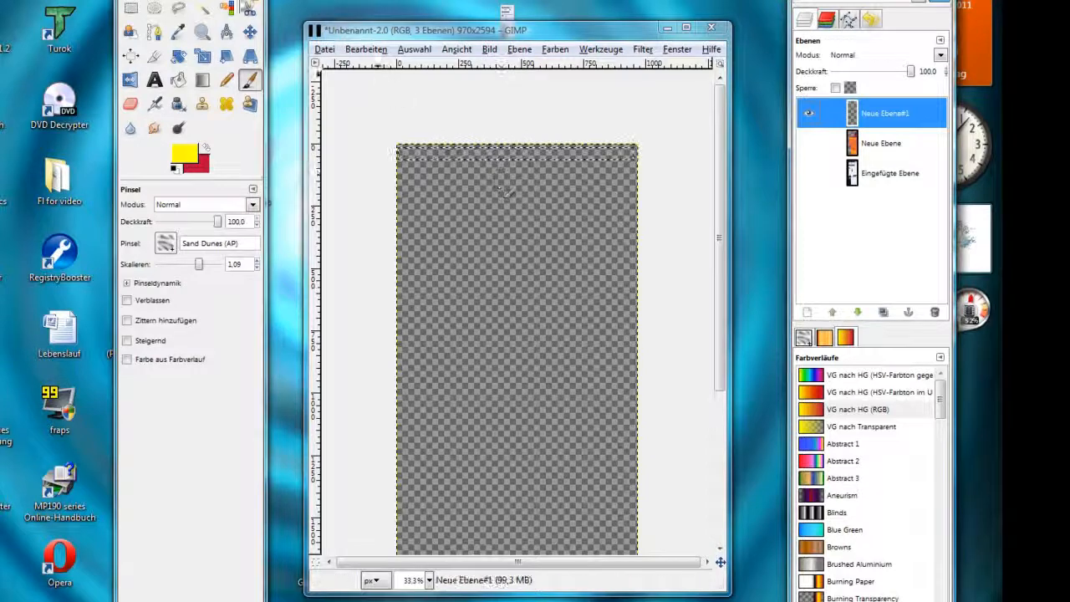
Draw a rectangular selection about 1013 × 17 px from near the layer's upper-right corner to beyond its left edge
{"action": "left_click", "coordinate": [132, 10]}
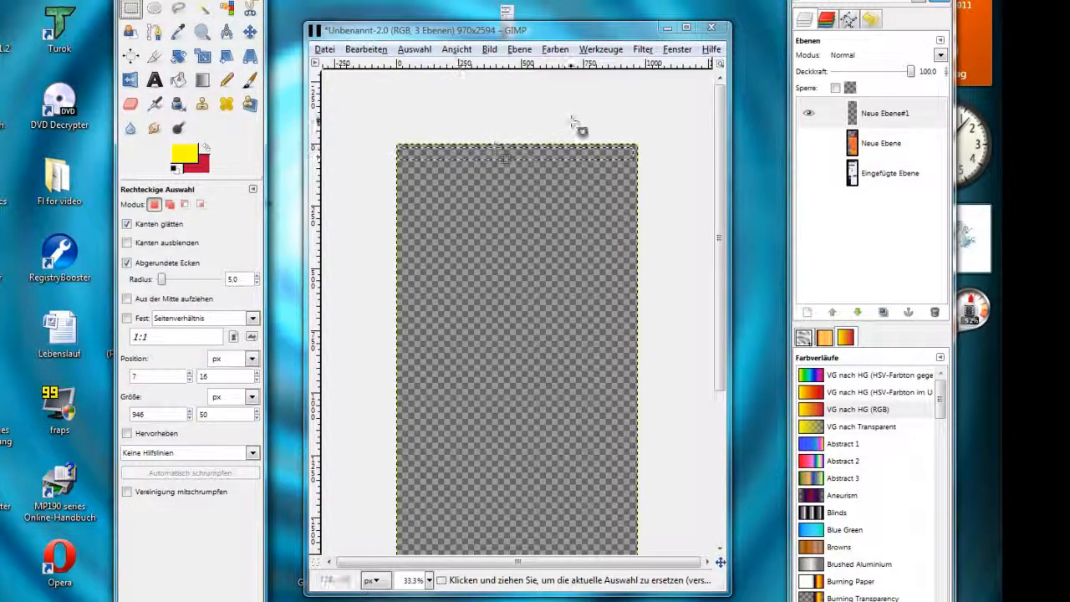
{"action": "scroll", "coordinate": [602, 124], "scroll_direction": "up", "scroll_amount": 3}
{"action": "scroll", "coordinate": [659, 235], "scroll_direction": "up", "scroll_amount": 1}
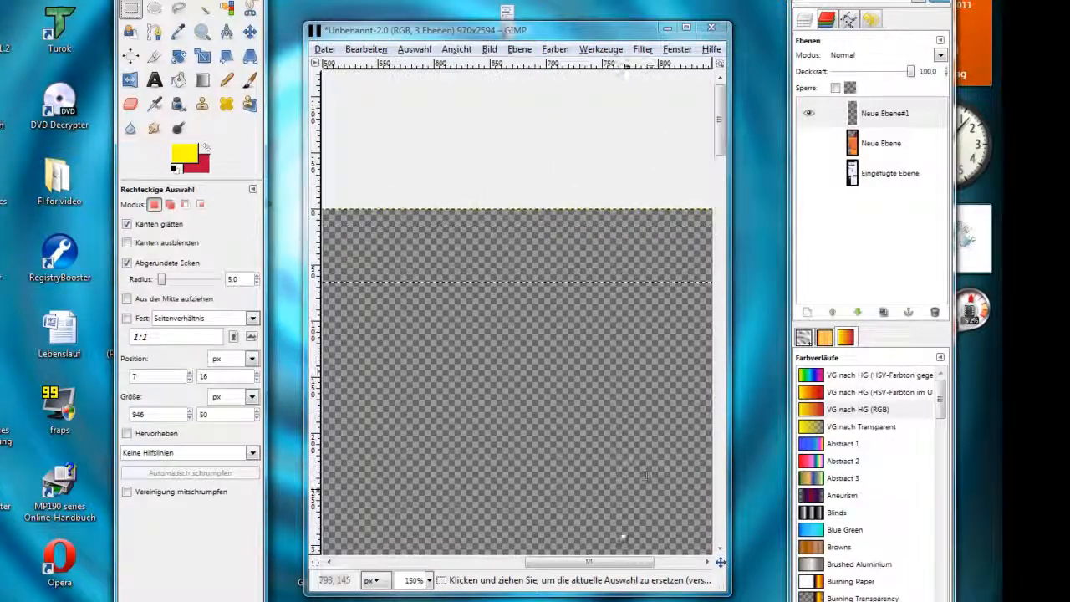
{"action": "left_click_drag", "start_coordinate": [611, 568], "coordinate": [700, 566]}
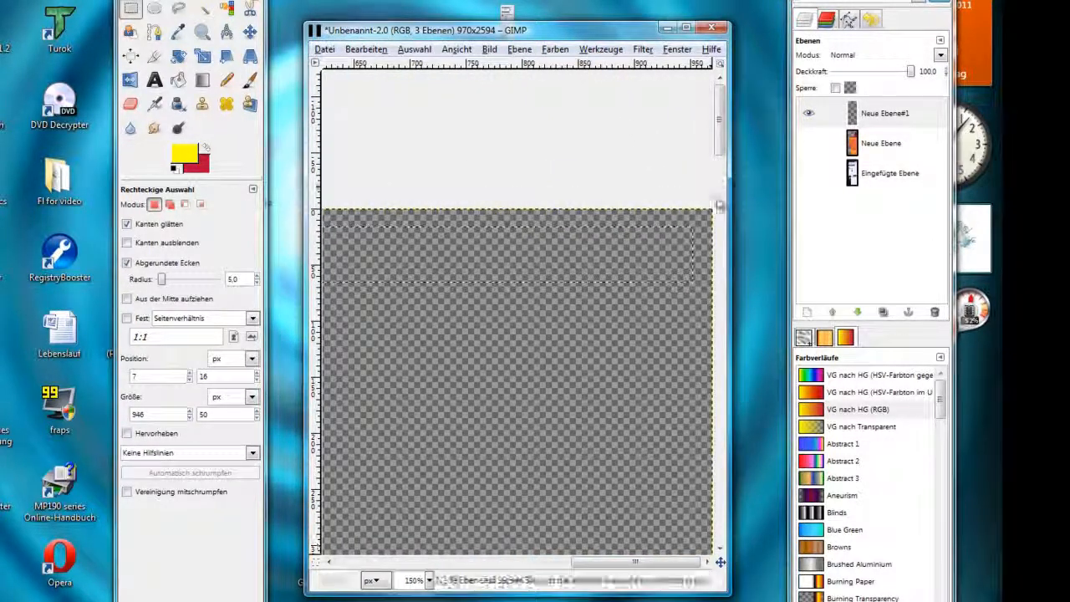
{"action": "scroll", "coordinate": [713, 210], "scroll_direction": "up", "scroll_amount": 2}
{"action": "scroll", "coordinate": [710, 211], "scroll_direction": "up", "scroll_amount": 11}
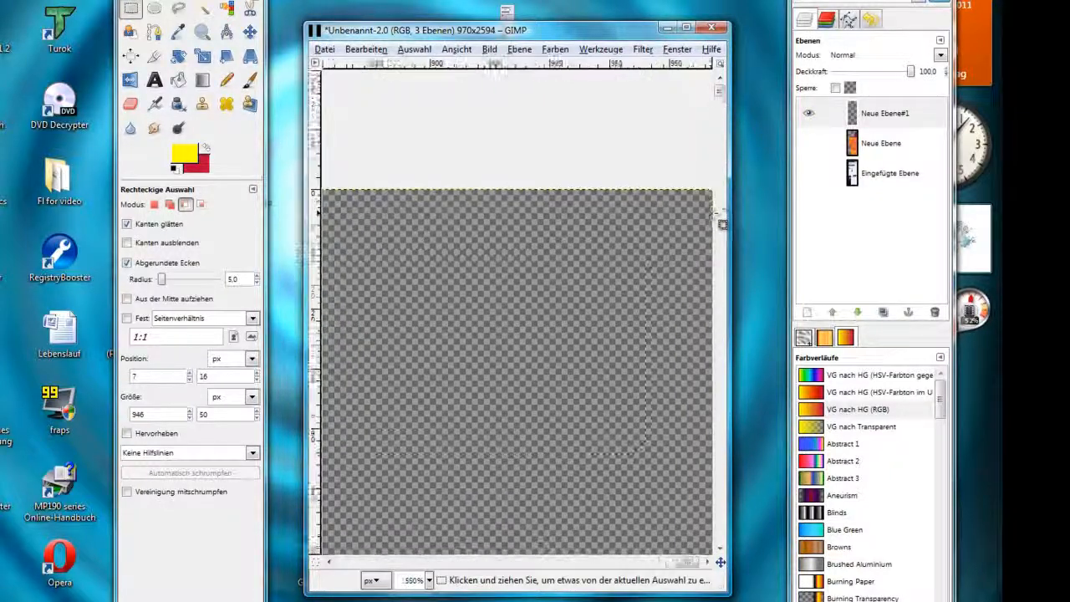
{"action": "scroll", "coordinate": [717, 134], "scroll_direction": "up", "scroll_amount": 3}
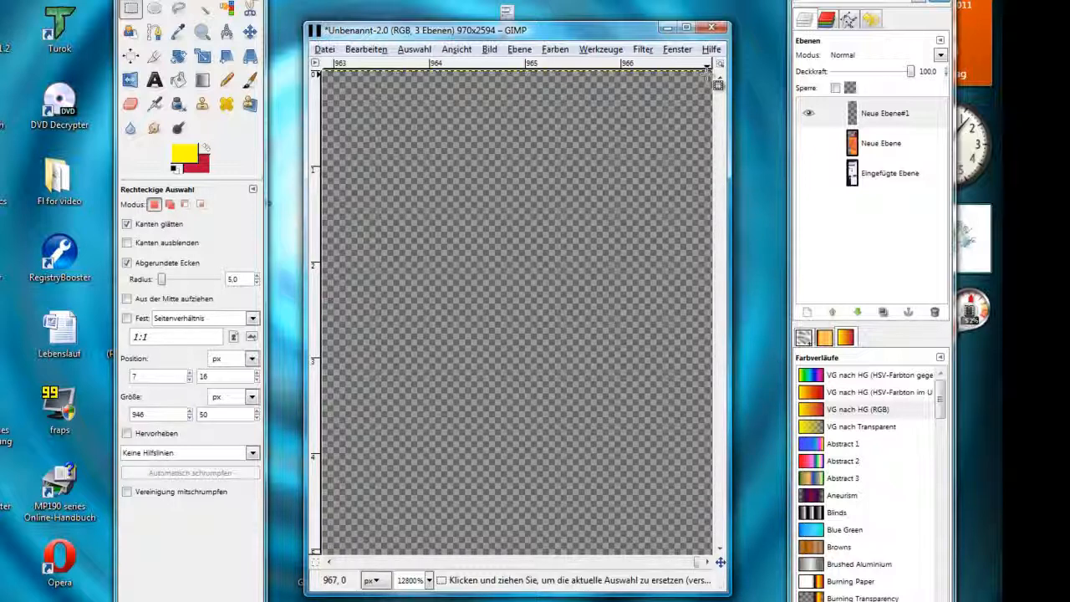
{"action": "left_click", "coordinate": [707, 73]}
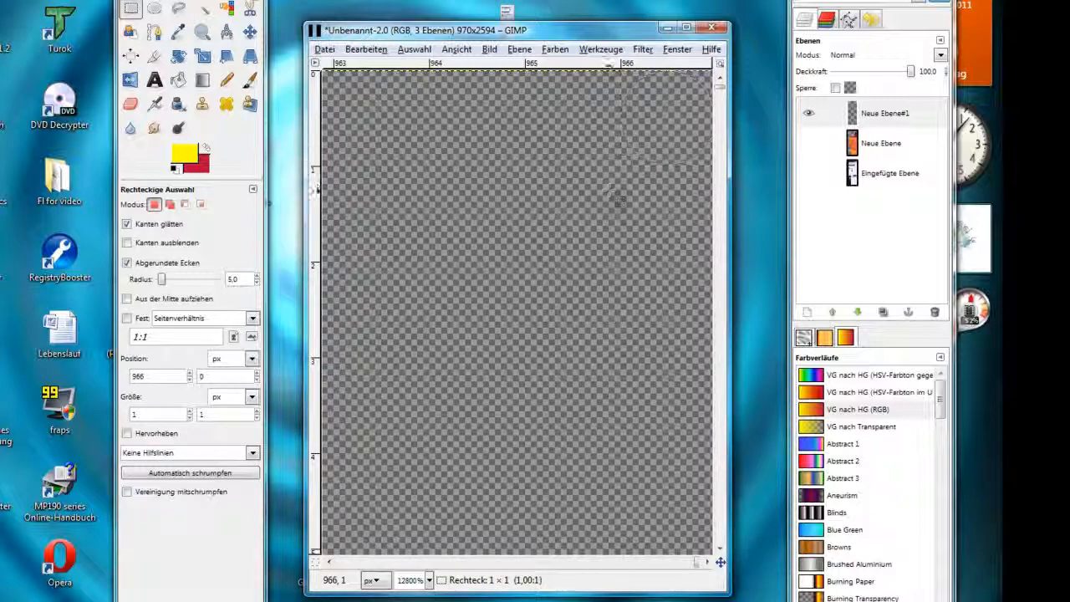
{"action": "left_click_drag", "start_coordinate": [608, 191], "coordinate": [569, 227]}
{"action": "mouse_move", "coordinate": [317, 404]}
{"action": "left_mouse_down"}
{"action": "mouse_move", "coordinate": [309, 417]}
{"action": "mouse_move", "coordinate": [315, 388]}
{"action": "left_mouse_up"}
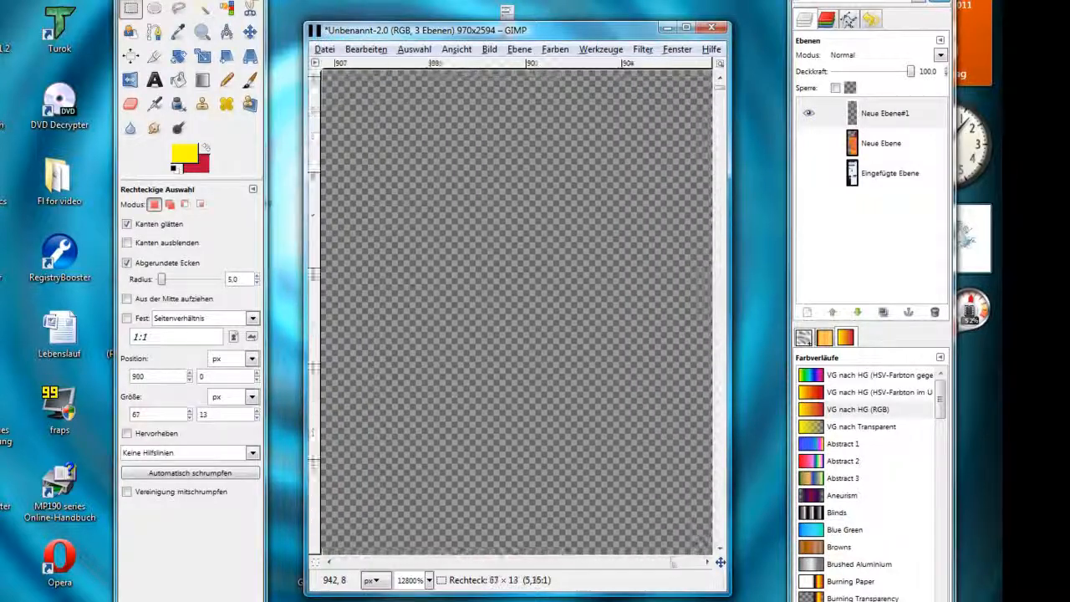
{"action": "left_click_drag", "start_coordinate": [315, 388], "coordinate": [313, 395]}
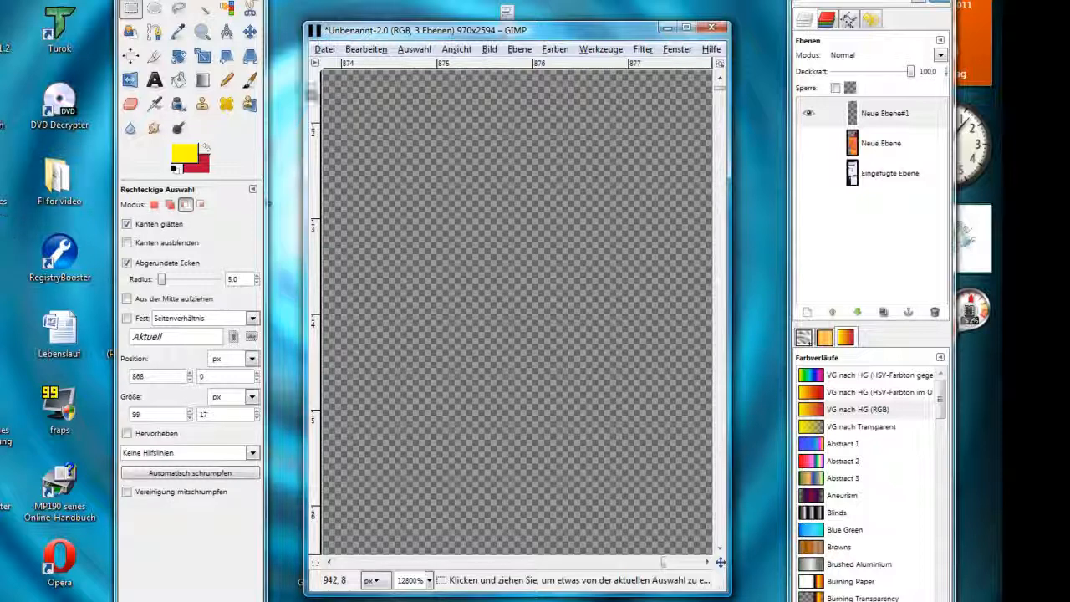
{"action": "scroll", "coordinate": [448, 250], "scroll_direction": "down", "scroll_amount": 4}
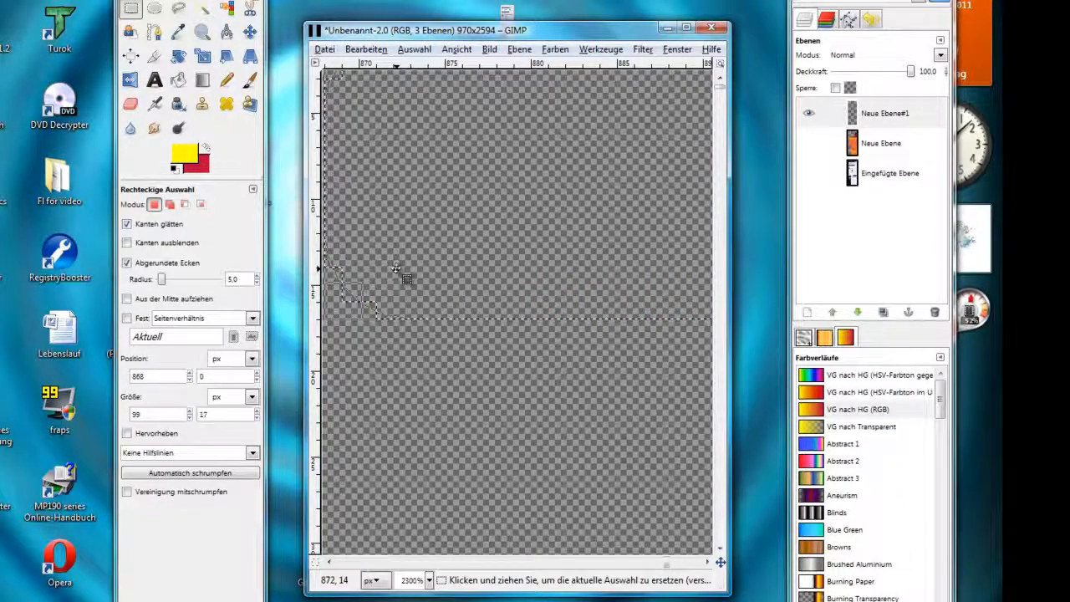
{"action": "scroll", "coordinate": [395, 268], "scroll_direction": "down", "scroll_amount": 2}
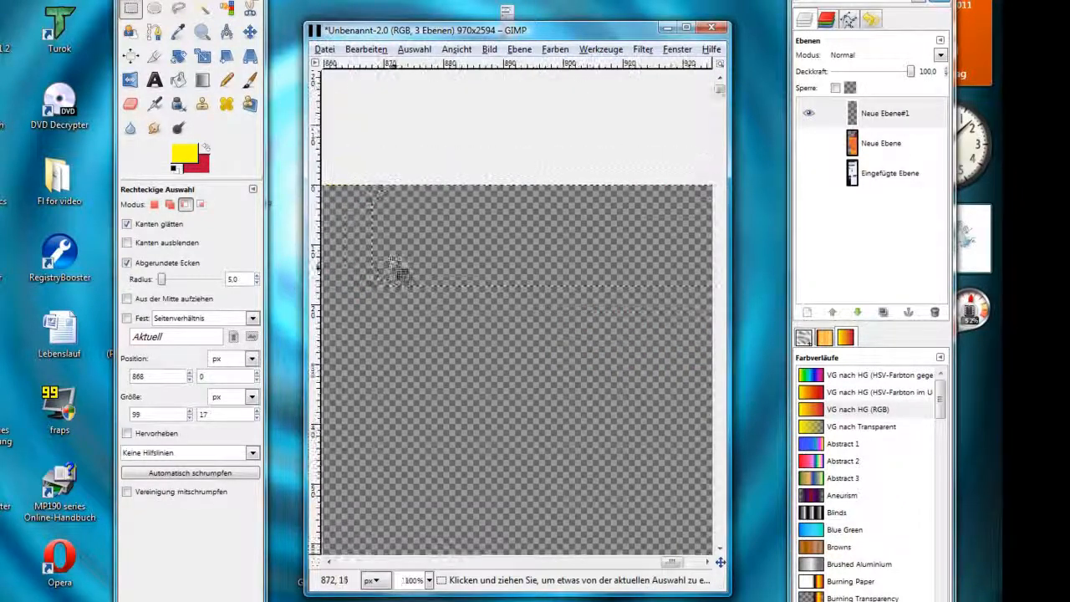
{"action": "left_click_drag", "start_coordinate": [344, 253], "coordinate": [62, 244]}
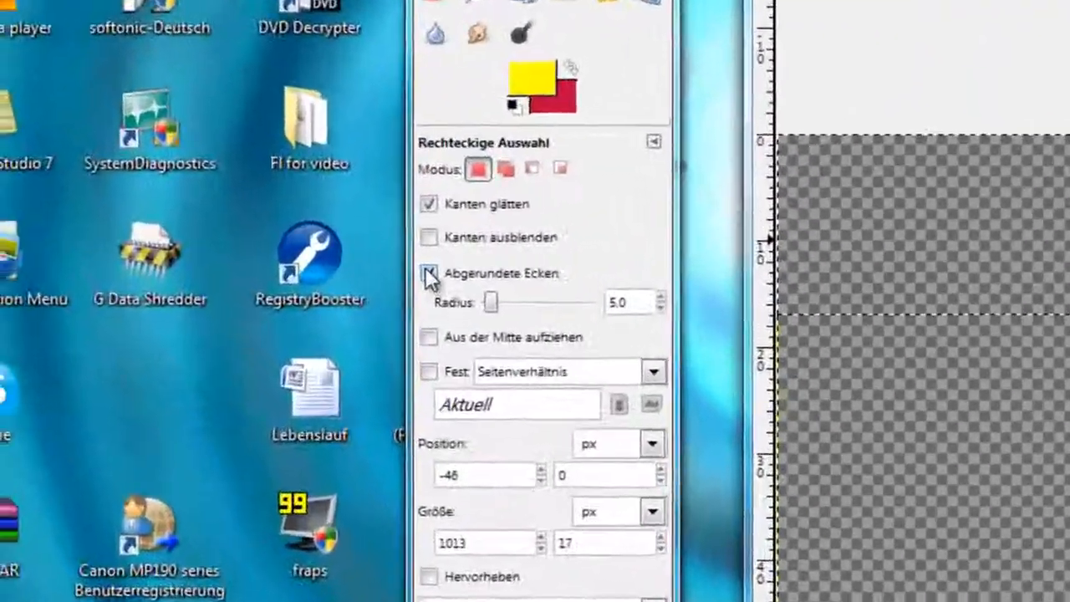
Turn off the selection's rounded corners and extend it down past the canvas's lower edge, to about 1013 × 2659 px
{"action": "left_click", "coordinate": [429, 276]}
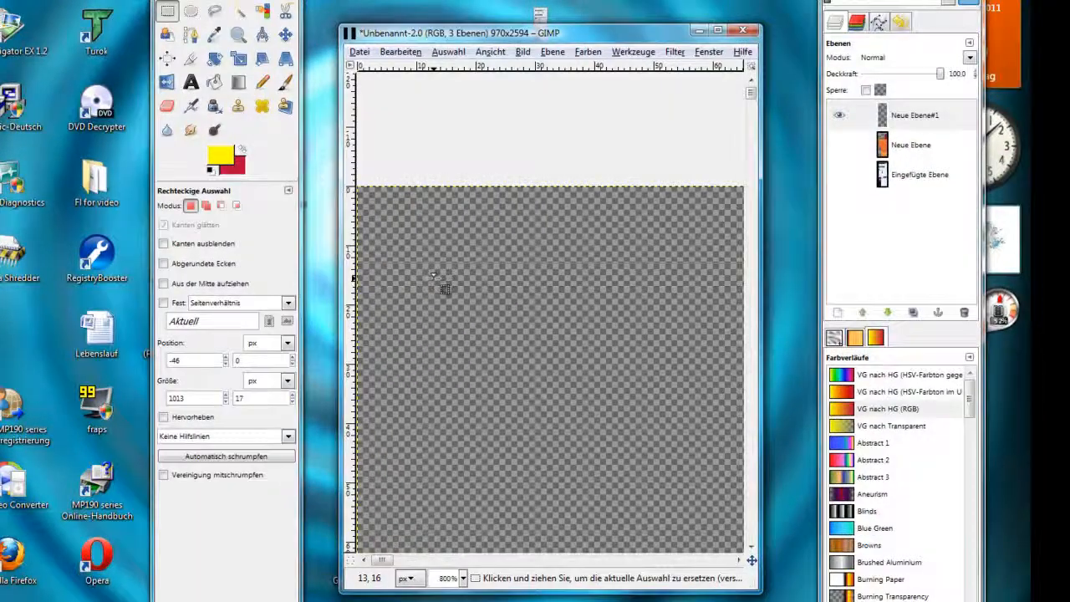
{"action": "left_click_drag", "start_coordinate": [433, 276], "coordinate": [452, 327]}
{"action": "left_click_drag", "start_coordinate": [435, 440], "coordinate": [73, 601]}
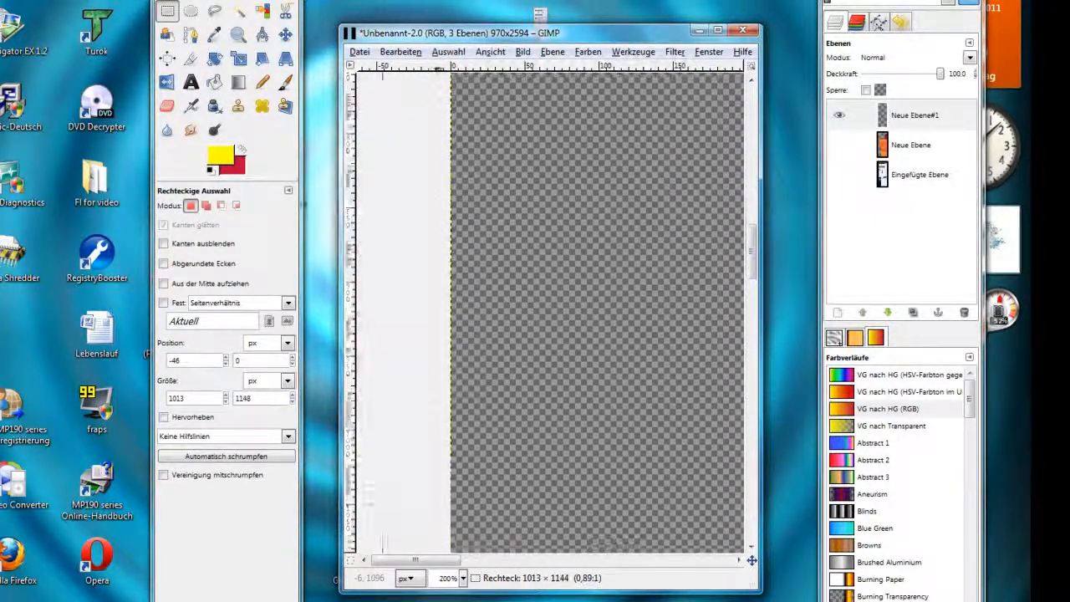
{"action": "left_click_drag", "start_coordinate": [383, 545], "coordinate": [382, 549]}
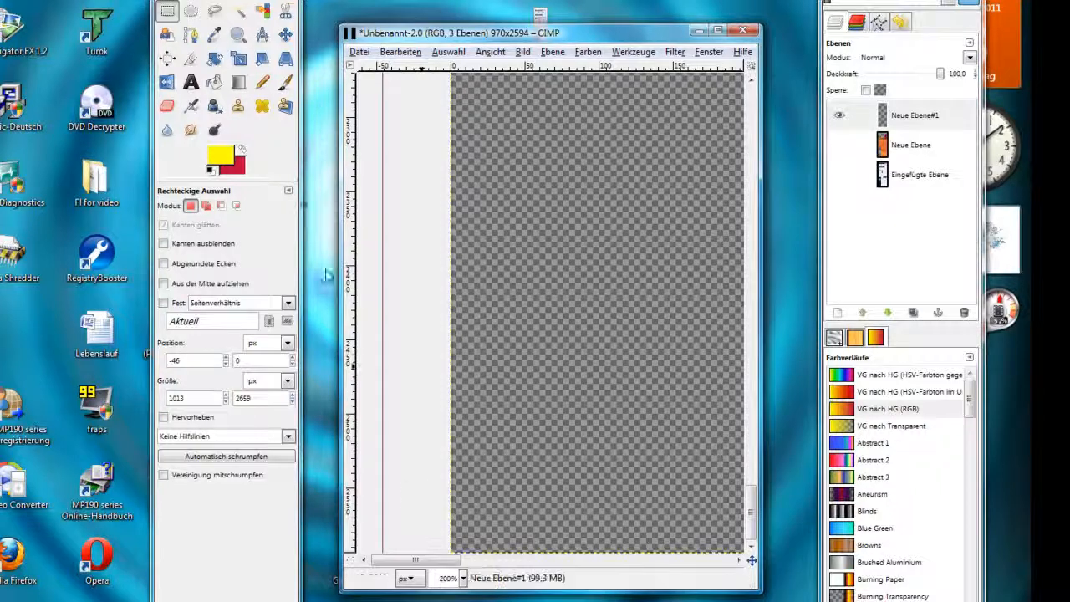
Fill the selection with a vertical linear yellow-to-red gradient, redrawing it until the colour transition lies in the upper half of the layer
{"action": "left_click", "coordinate": [238, 82]}
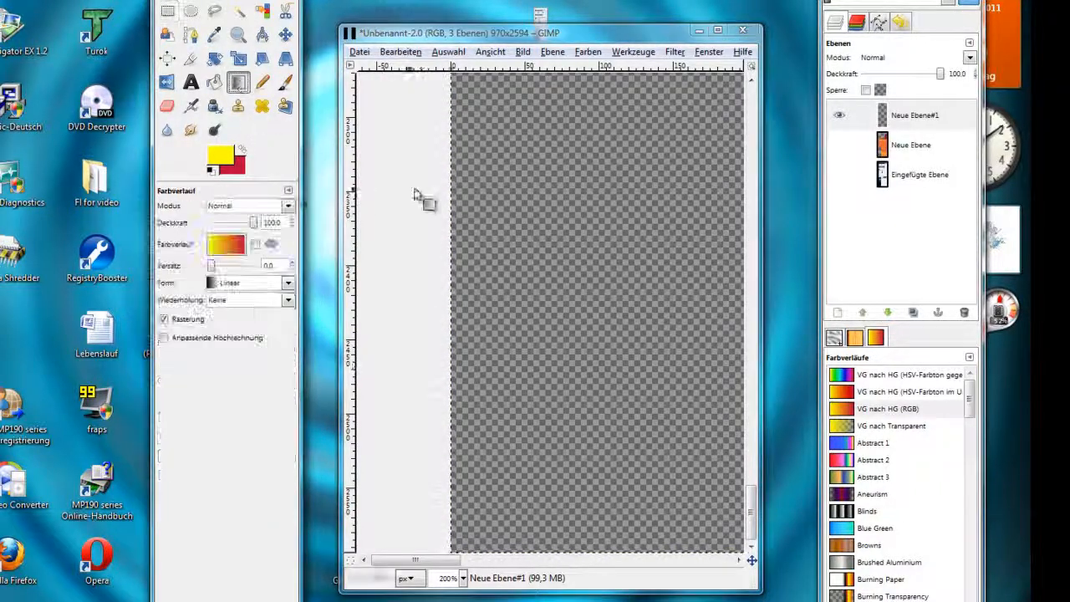
{"action": "left_click_drag", "start_coordinate": [635, 132], "coordinate": [626, 315]}
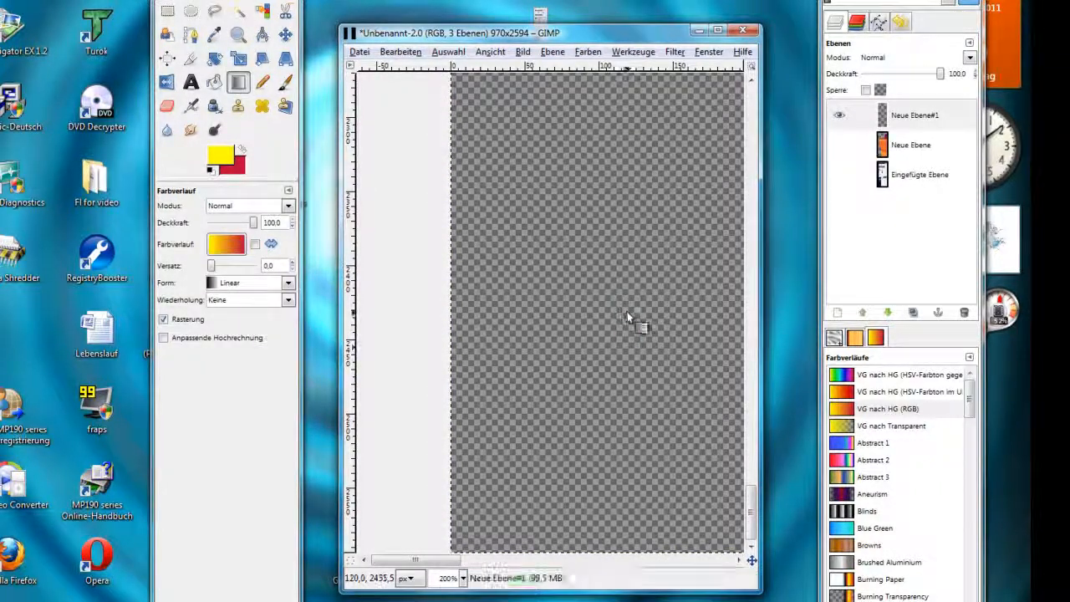
{"action": "scroll", "coordinate": [631, 318], "scroll_direction": "up", "scroll_amount": 5}
{"action": "scroll", "coordinate": [633, 318], "scroll_direction": "up", "scroll_amount": 10}
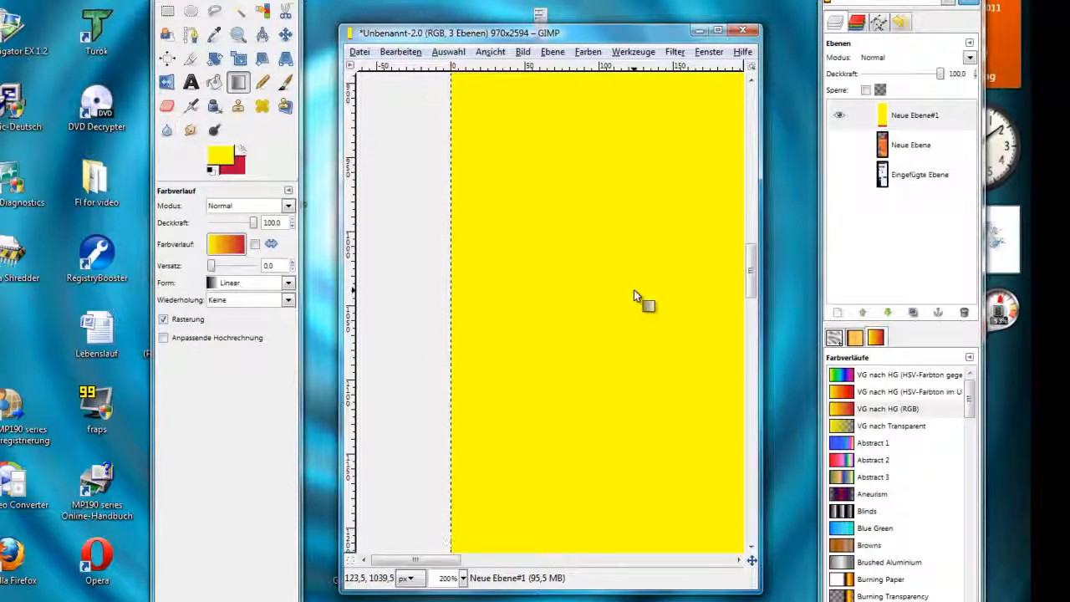
{"action": "scroll", "coordinate": [633, 289], "scroll_direction": "down", "scroll_amount": 5}
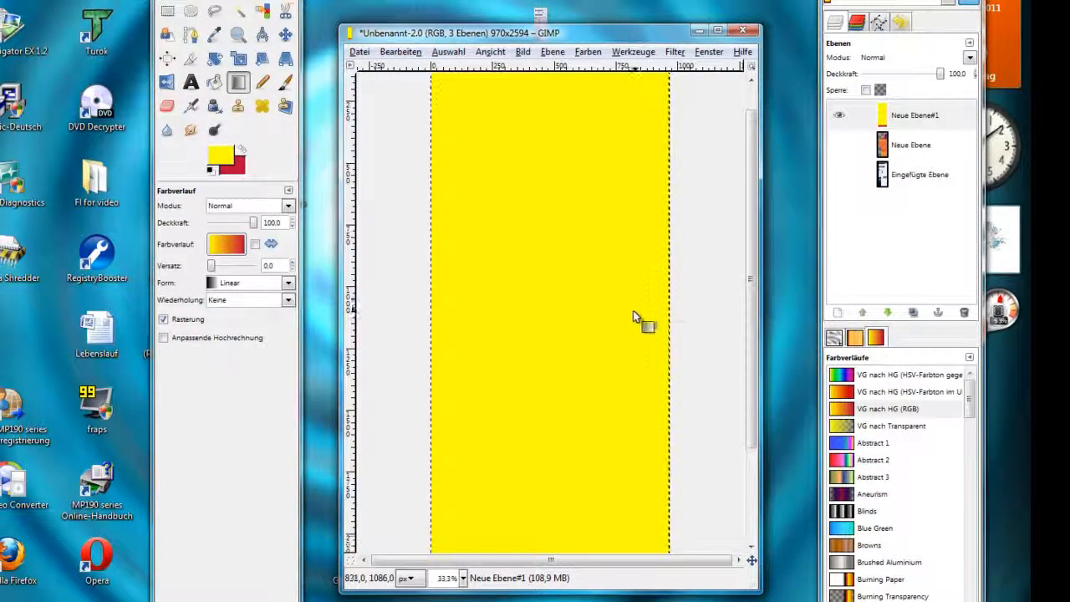
{"action": "scroll", "coordinate": [635, 314], "scroll_direction": "down", "scroll_amount": 1}
{"action": "left_click_drag", "start_coordinate": [574, 123], "coordinate": [583, 361]}
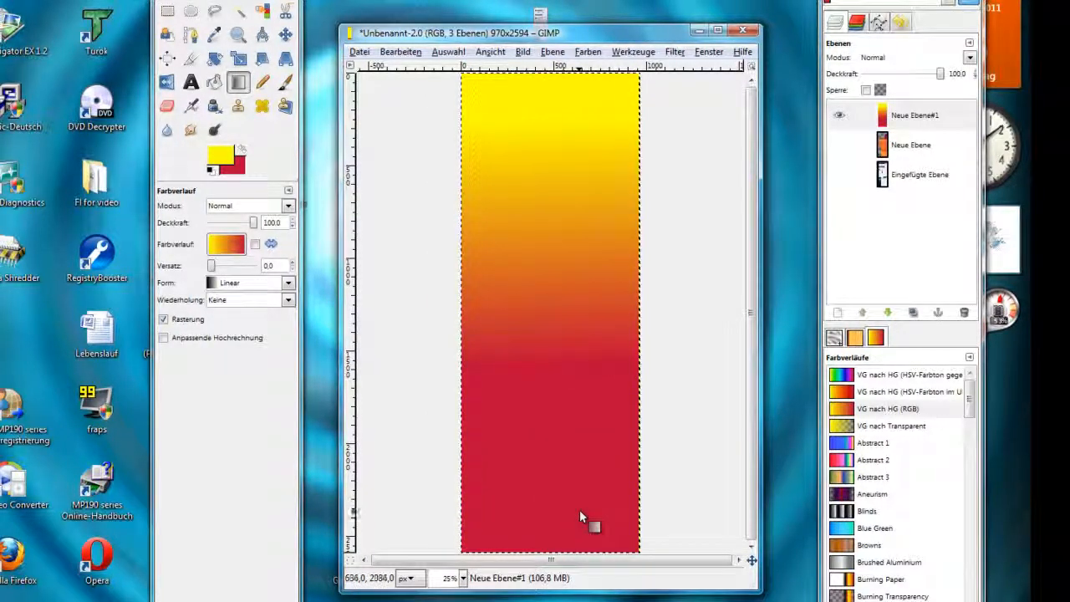
{"action": "left_click_drag", "start_coordinate": [554, 299], "coordinate": [557, 507]}
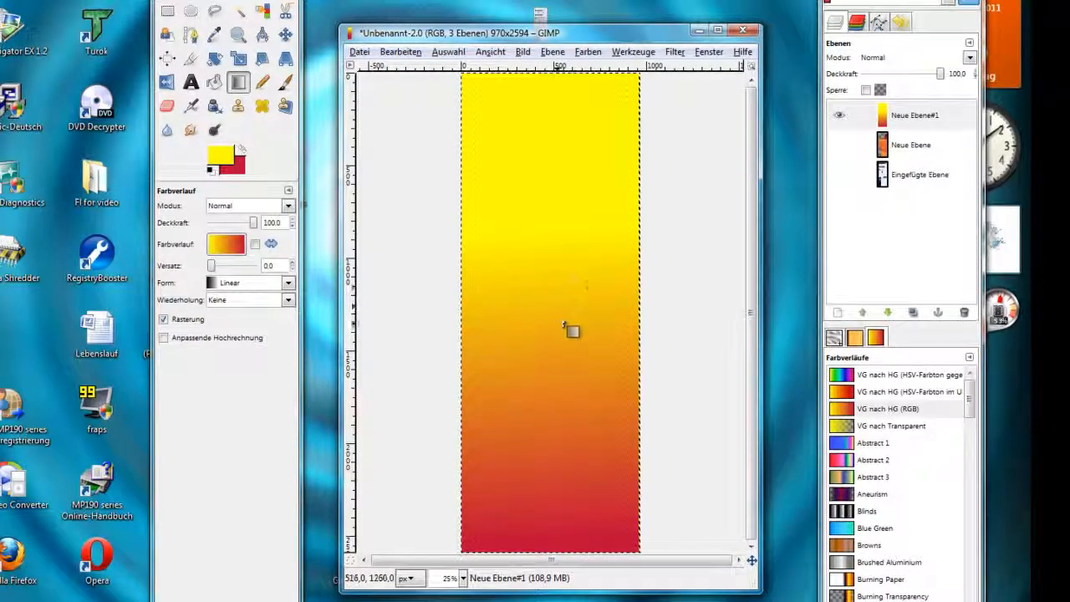
{"action": "left_click_drag", "start_coordinate": [562, 172], "coordinate": [561, 443]}
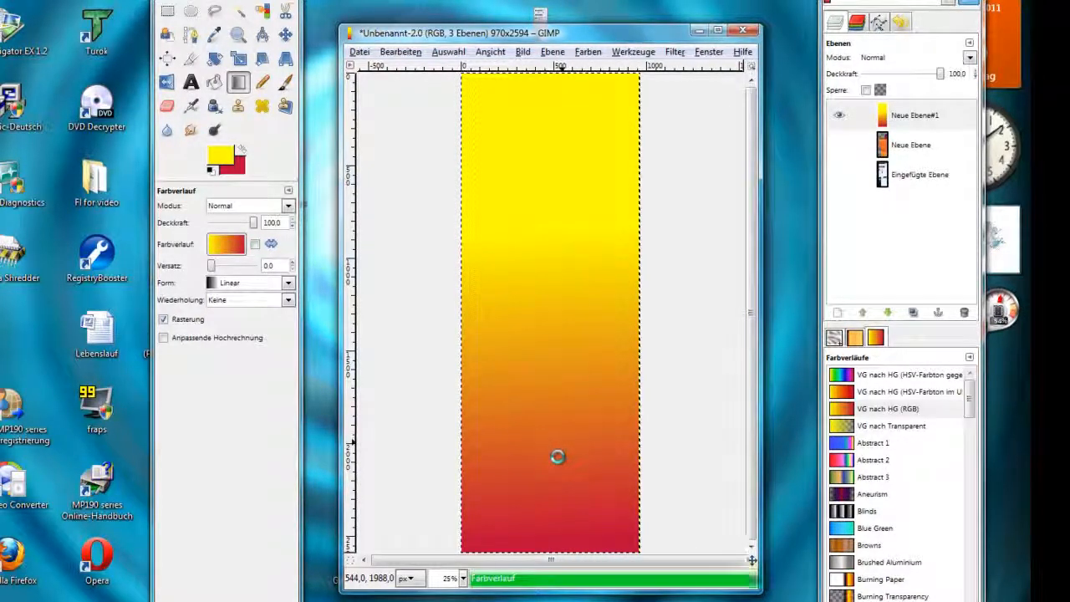
{"action": "left_click_drag", "start_coordinate": [568, 146], "coordinate": [565, 314]}
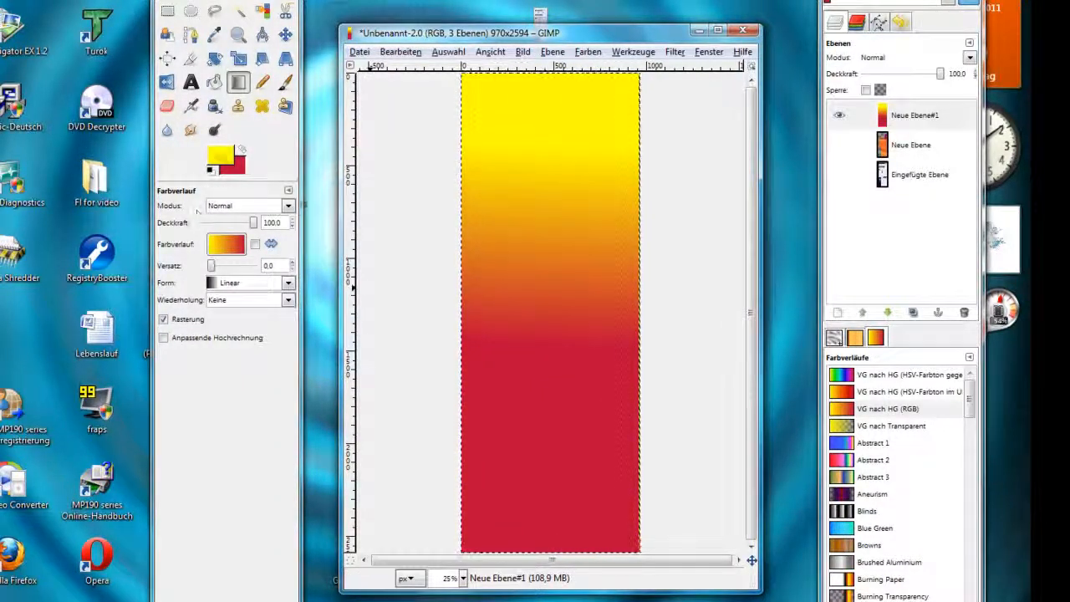
Paint rows of yellow strokes over the lower two-thirds of the gradient with the Sand Dunes (AP) paintbrush scaled to 10.00
{"action": "left_click", "coordinate": [285, 81]}
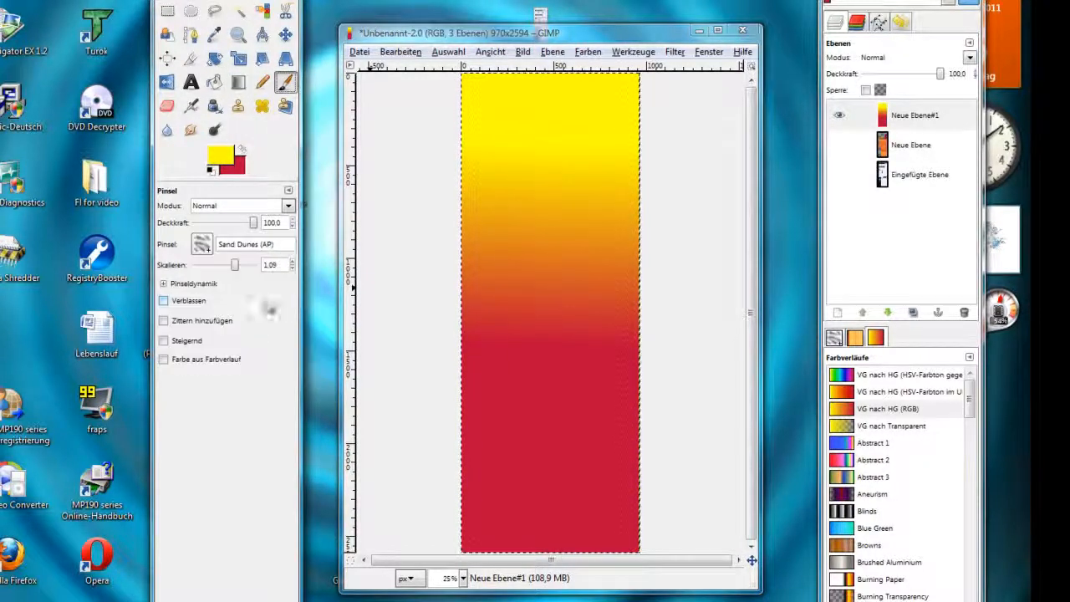
{"action": "left_click_drag", "start_coordinate": [242, 266], "coordinate": [256, 266]}
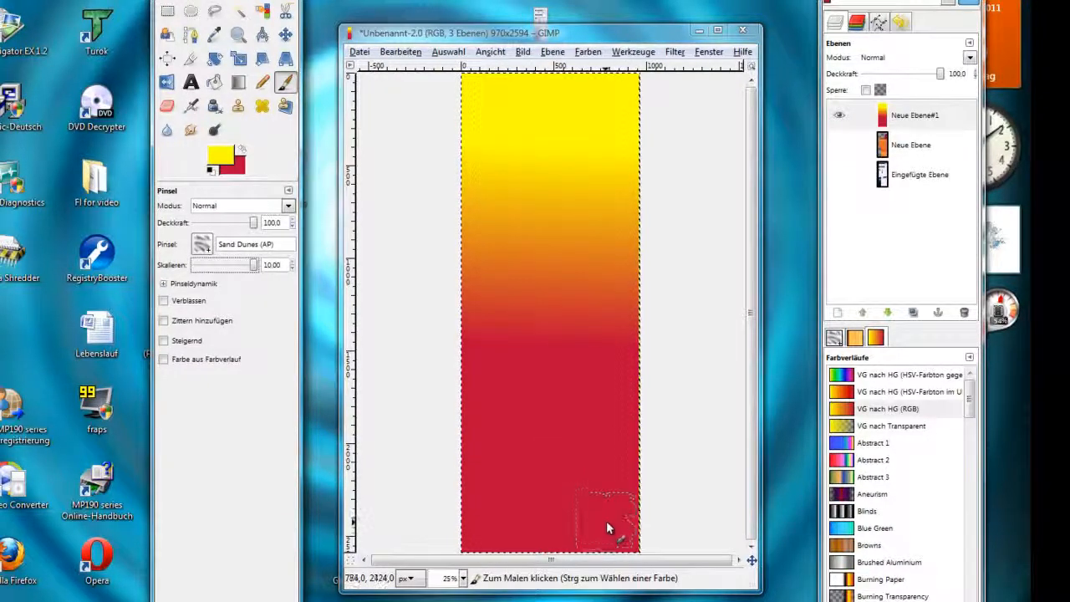
{"action": "mouse_move", "coordinate": [606, 521]}
{"action": "left_mouse_down"}
{"action": "mouse_move", "coordinate": [568, 527]}
{"action": "mouse_move", "coordinate": [466, 500]}
{"action": "left_mouse_up"}
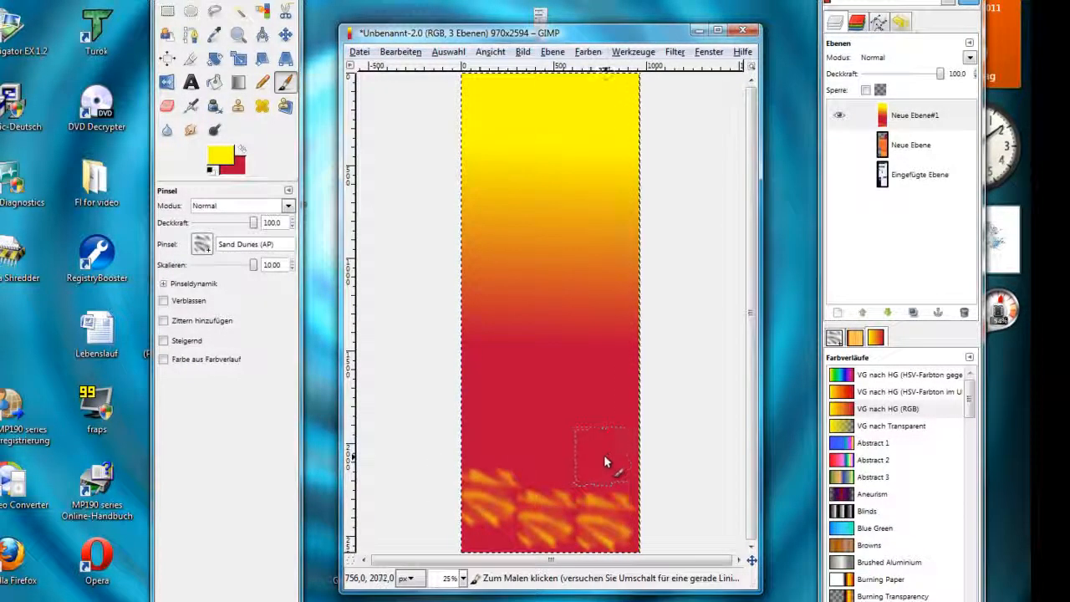
{"action": "left_click_drag", "start_coordinate": [603, 454], "coordinate": [448, 410]}
{"action": "left_click_drag", "start_coordinate": [618, 395], "coordinate": [461, 361]}
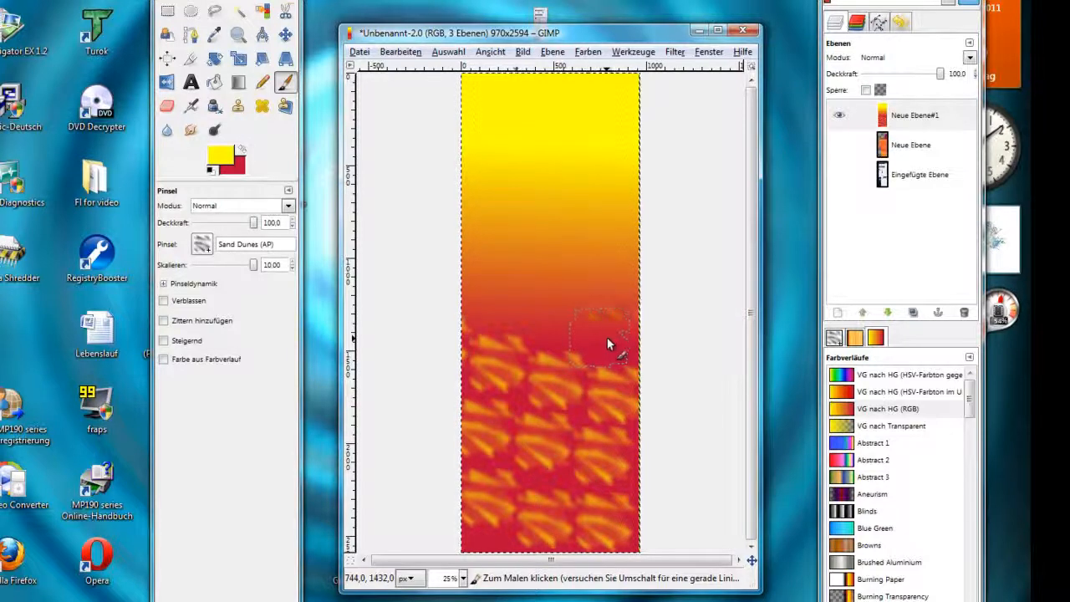
{"action": "left_click_drag", "start_coordinate": [608, 337], "coordinate": [461, 305]}
{"action": "left_click_drag", "start_coordinate": [610, 287], "coordinate": [442, 242]}
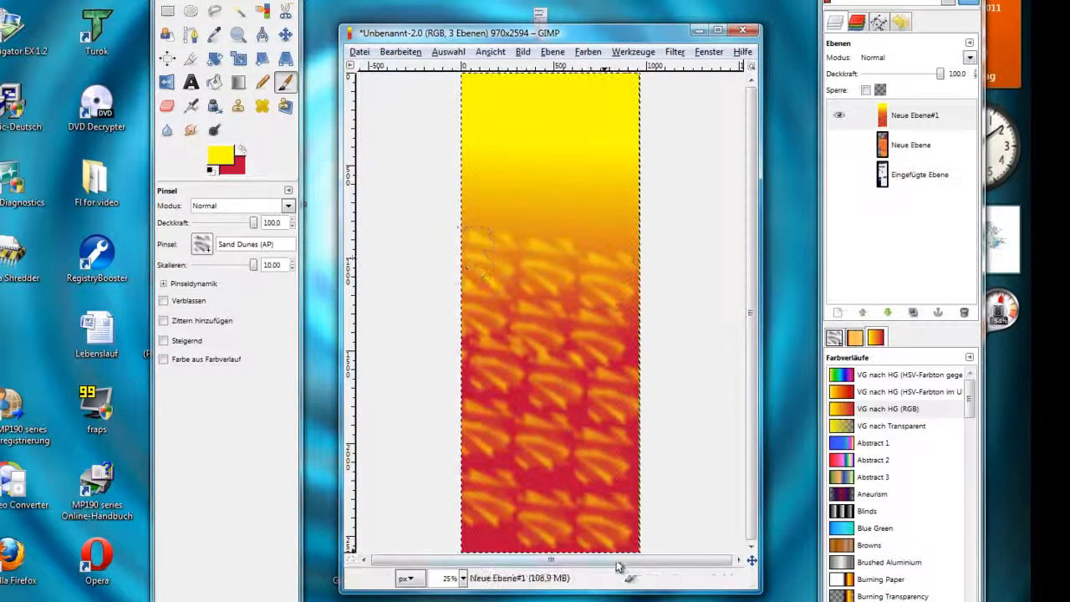
Go over the lower two-thirds again with more rows of yellow Sand Dunes strokes to make the texture denser
{"action": "mouse_move", "coordinate": [644, 526]}
{"action": "left_mouse_down"}
{"action": "mouse_move", "coordinate": [495, 530]}
{"action": "mouse_move", "coordinate": [458, 501]}
{"action": "left_mouse_up"}
{"action": "left_click_drag", "start_coordinate": [609, 495], "coordinate": [436, 467]}
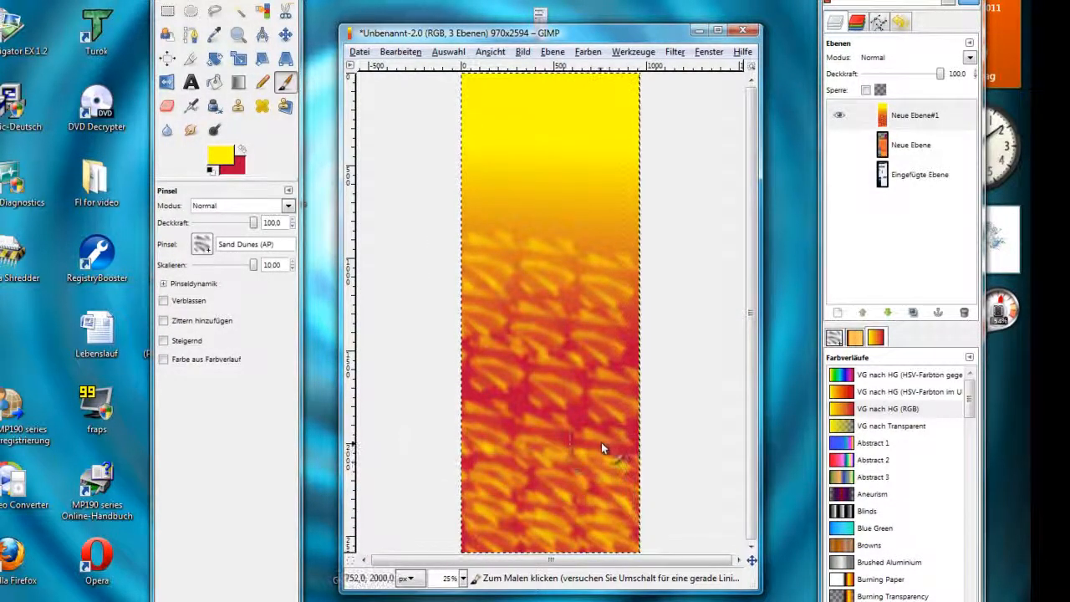
{"action": "left_click_drag", "start_coordinate": [601, 443], "coordinate": [393, 368]}
{"action": "left_click_drag", "start_coordinate": [593, 377], "coordinate": [478, 323]}
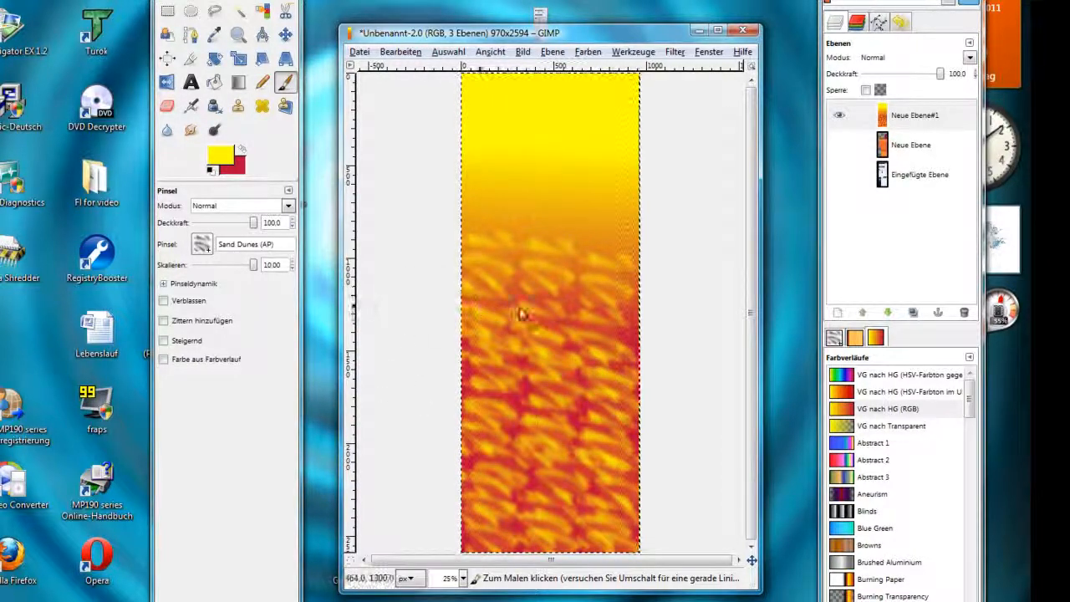
{"action": "mouse_move", "coordinate": [626, 329]}
{"action": "left_mouse_down"}
{"action": "mouse_move", "coordinate": [529, 287]}
{"action": "mouse_move", "coordinate": [386, 248]}
{"action": "left_mouse_up"}
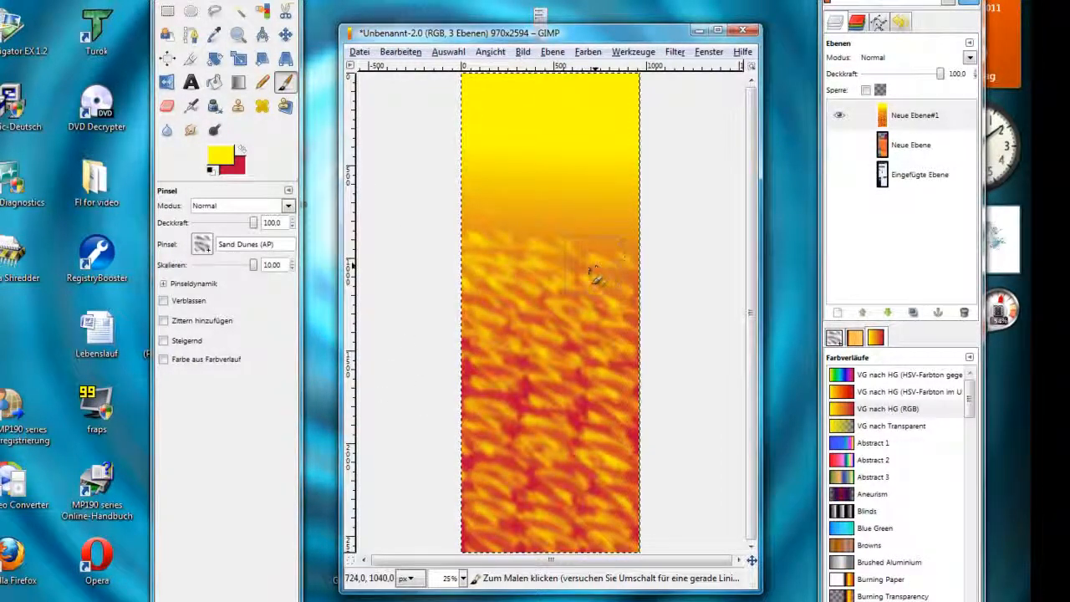
{"action": "left_click_drag", "start_coordinate": [593, 277], "coordinate": [462, 219]}
Swap the foreground and background colours and paint red Sand Dunes strokes over the yellow upper third of the layer
{"action": "left_click", "coordinate": [240, 151]}
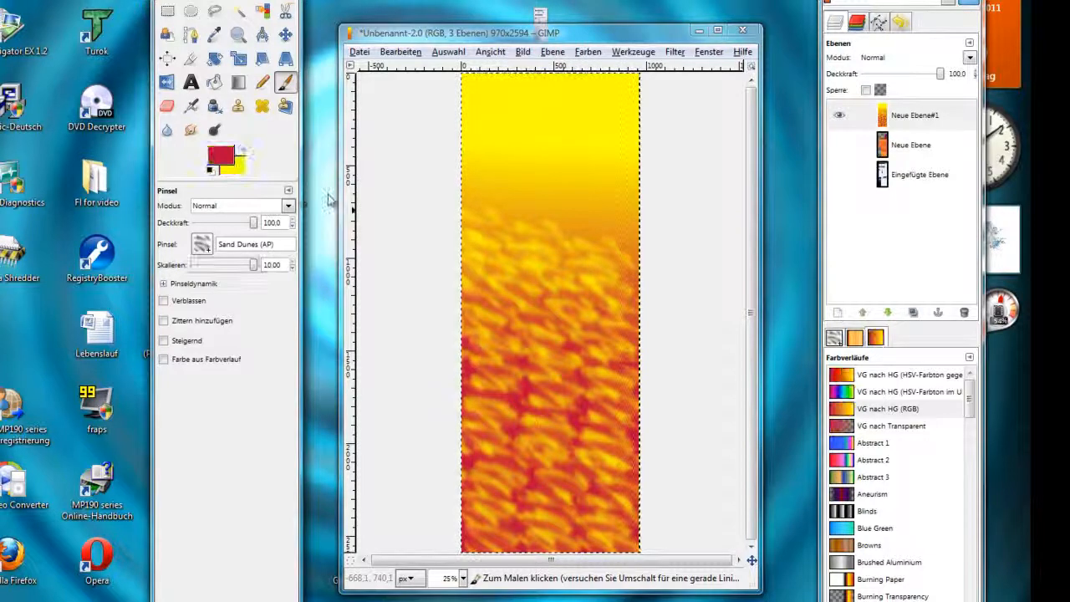
{"action": "mouse_move", "coordinate": [481, 100]}
{"action": "left_mouse_down"}
{"action": "mouse_move", "coordinate": [676, 148]}
{"action": "mouse_move", "coordinate": [555, 107]}
{"action": "mouse_move", "coordinate": [635, 112]}
{"action": "mouse_move", "coordinate": [542, 149]}
{"action": "mouse_move", "coordinate": [459, 136]}
{"action": "mouse_move", "coordinate": [602, 201]}
{"action": "mouse_move", "coordinate": [513, 184]}
{"action": "mouse_move", "coordinate": [731, 261]}
{"action": "left_mouse_up"}
{"action": "mouse_move", "coordinate": [411, 179]}
{"action": "left_mouse_down"}
{"action": "mouse_move", "coordinate": [664, 202]}
{"action": "mouse_move", "coordinate": [656, 186]}
{"action": "mouse_move", "coordinate": [443, 133]}
{"action": "mouse_move", "coordinate": [564, 126]}
{"action": "mouse_move", "coordinate": [725, 158]}
{"action": "left_mouse_up"}
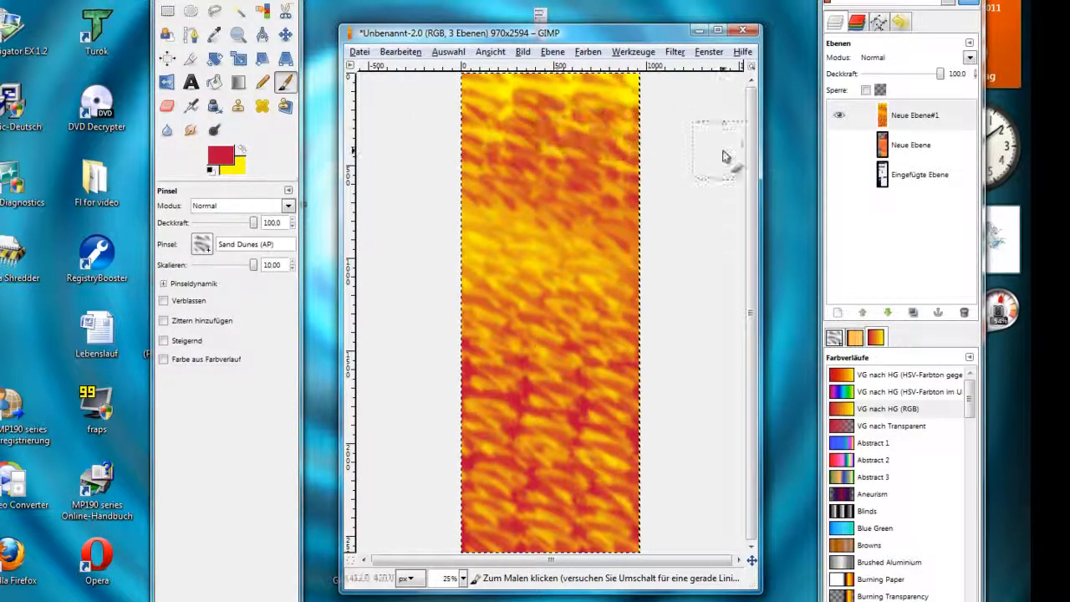
Set the foreground colour to dark blue 0000ab and paint a row of Sand Dunes strokes across the lower part of the layer
{"action": "left_click", "coordinate": [224, 158]}
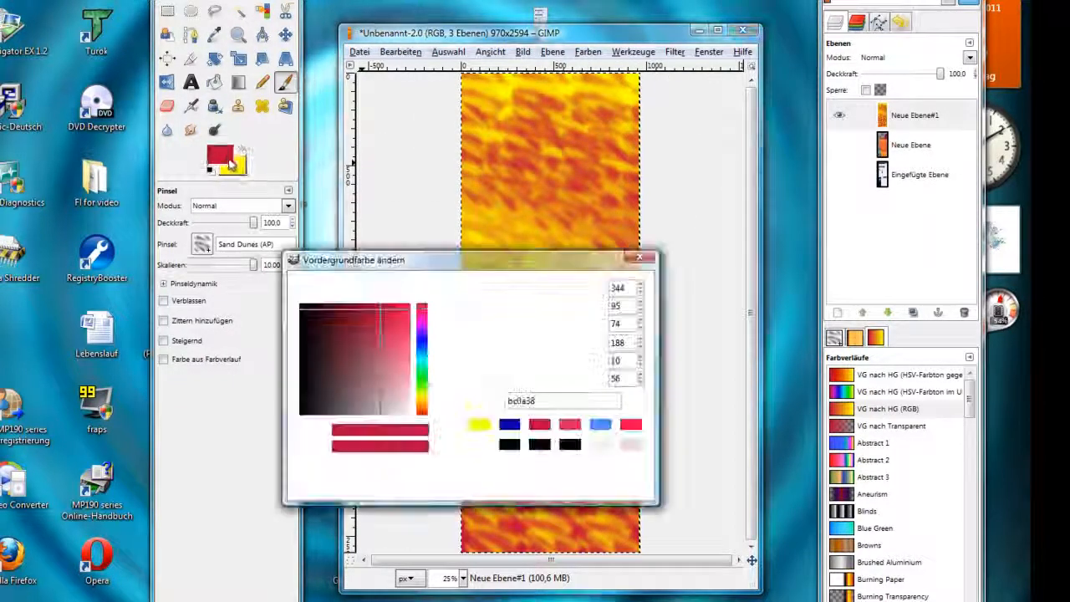
{"action": "left_click", "coordinate": [510, 426]}
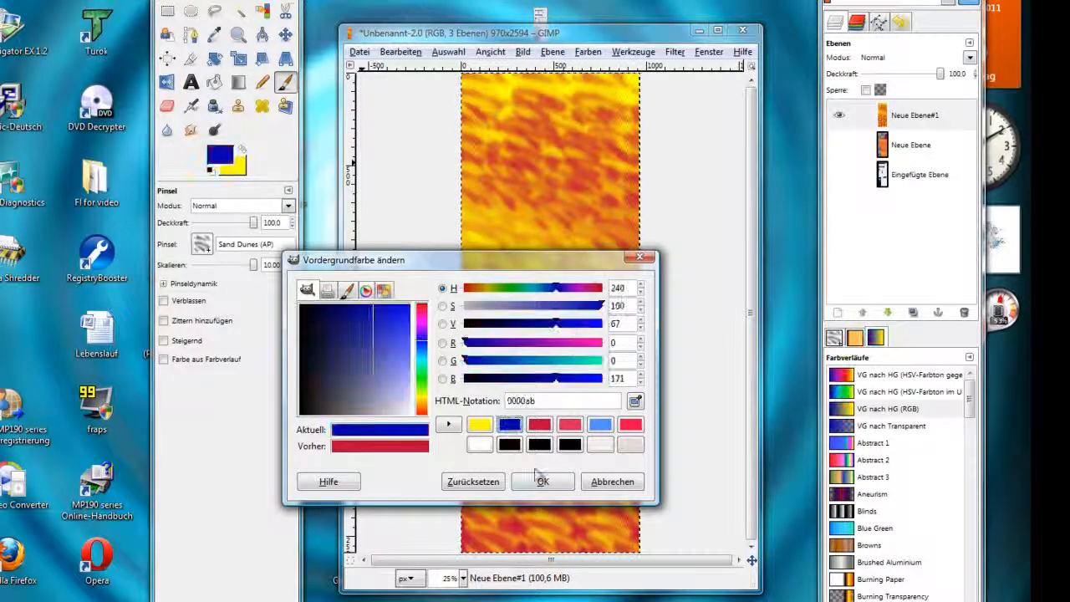
{"action": "left_click", "coordinate": [543, 483]}
{"action": "left_click_drag", "start_coordinate": [485, 437], "coordinate": [700, 444]}
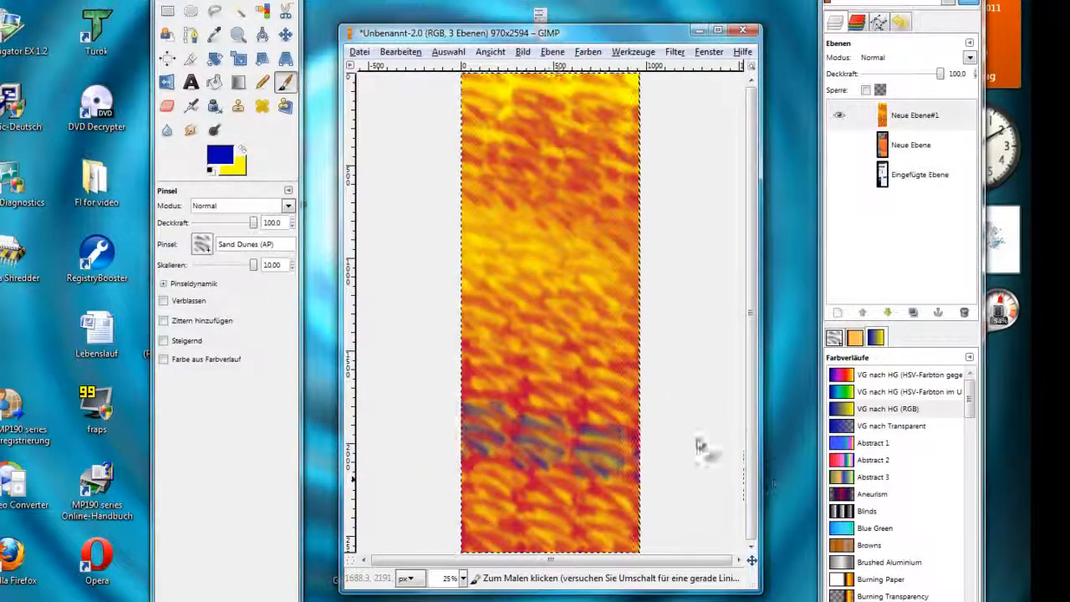
Paint rows of dark blue Sand Dunes strokes over the middle, upper and remaining lower parts of the layer
{"action": "left_click_drag", "start_coordinate": [477, 318], "coordinate": [712, 334]}
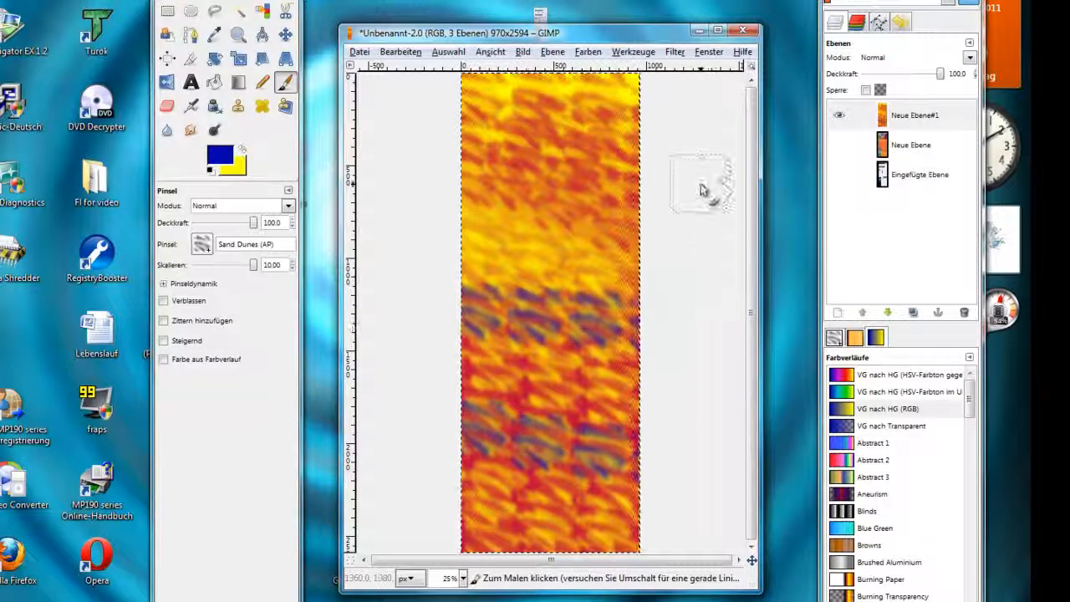
{"action": "left_click_drag", "start_coordinate": [698, 186], "coordinate": [393, 188]}
{"action": "mouse_move", "coordinate": [464, 92]}
{"action": "left_mouse_down"}
{"action": "mouse_move", "coordinate": [502, 119]}
{"action": "mouse_move", "coordinate": [719, 167]}
{"action": "left_mouse_up"}
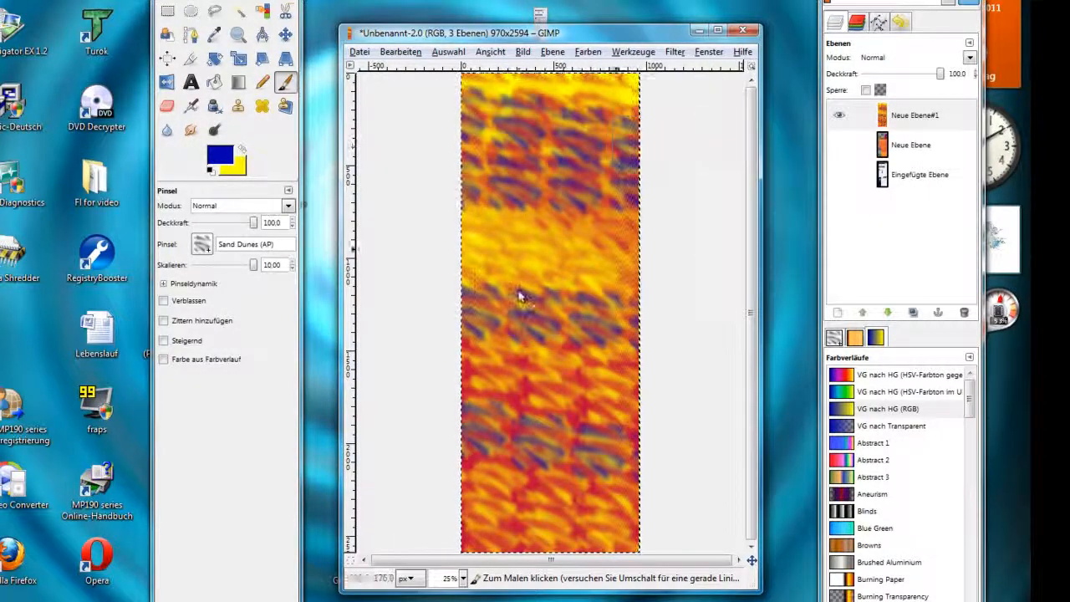
{"action": "left_click_drag", "start_coordinate": [489, 272], "coordinate": [728, 323]}
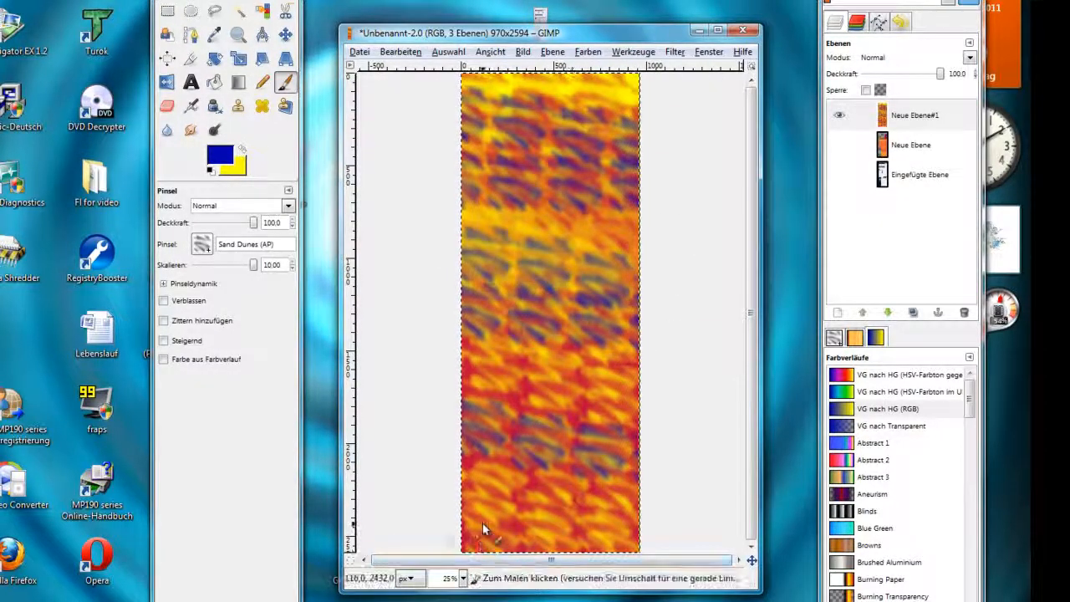
{"action": "left_click_drag", "start_coordinate": [464, 361], "coordinate": [727, 418]}
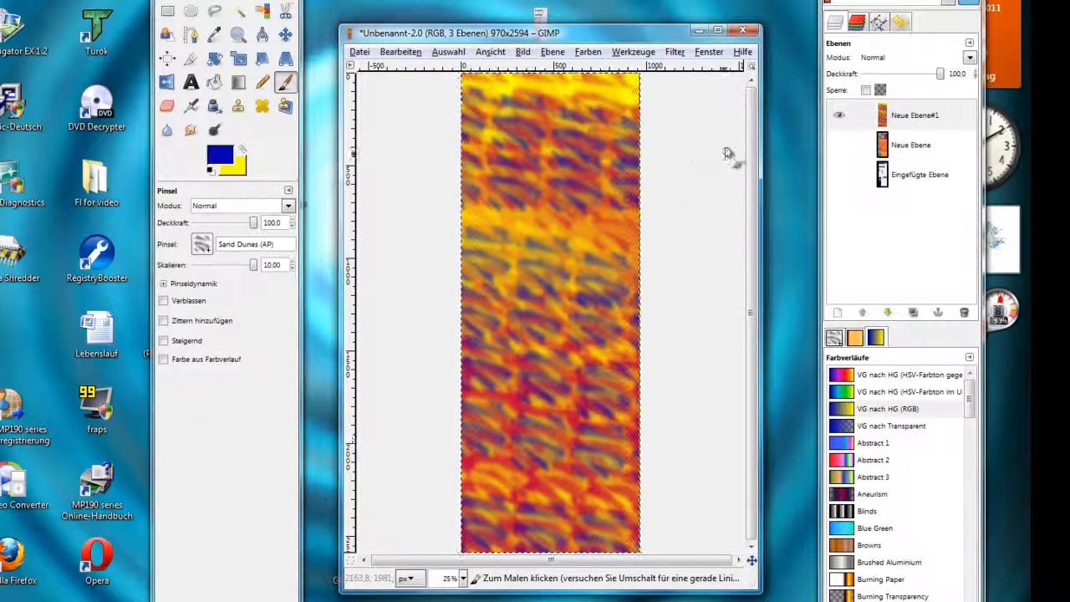
Apply an outward Zoom motion blur with length 256 and its centre at X 633, Y 1645 to Neue Ebene#1
{"action": "left_click", "coordinate": [679, 51]}
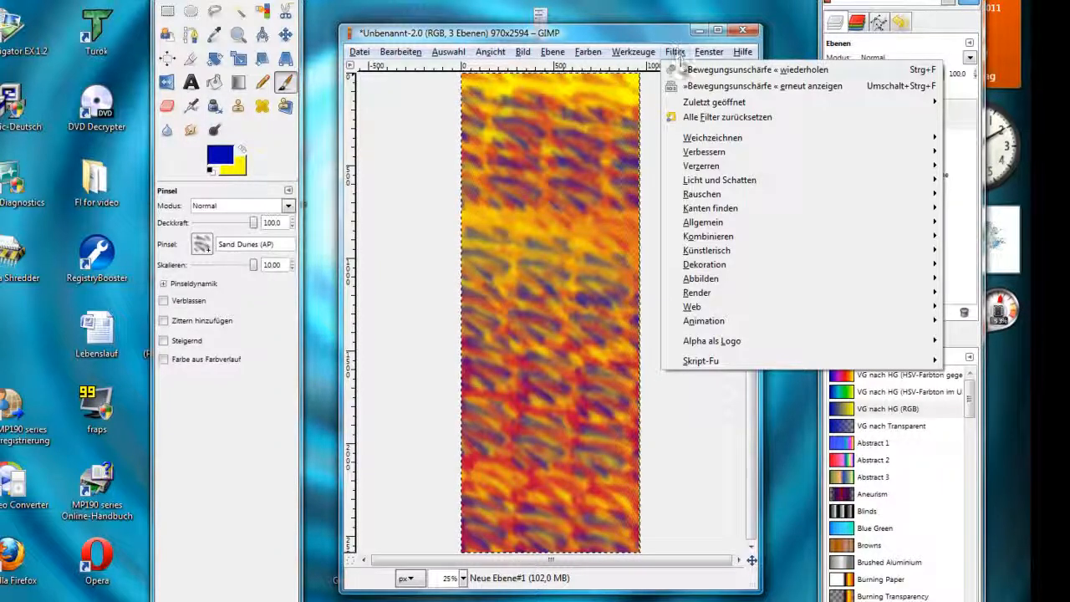
{"action": "mouse_move", "coordinate": [692, 140]}
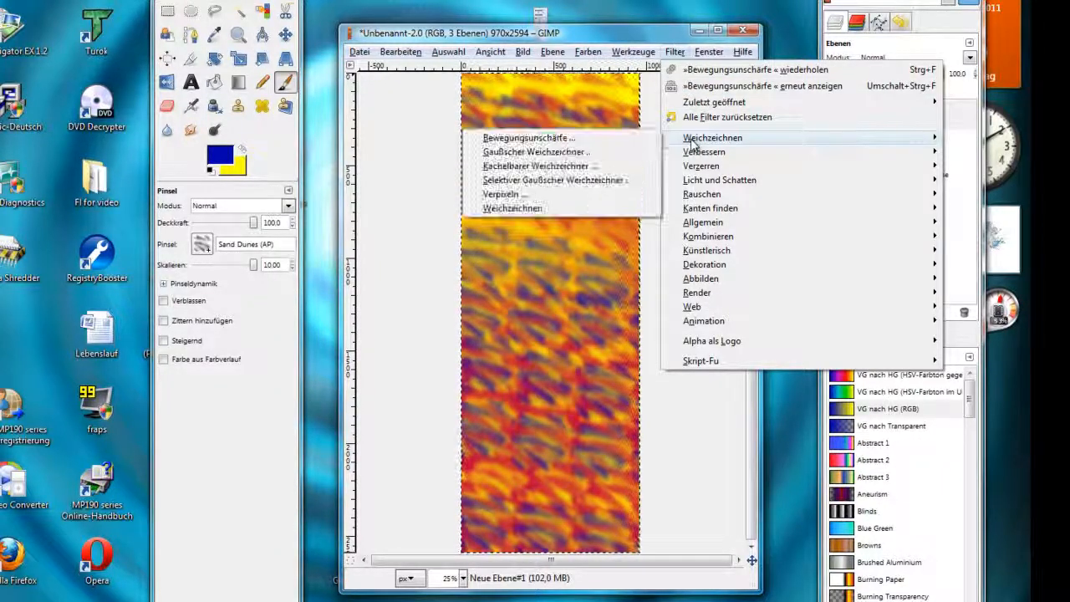
{"action": "left_click", "coordinate": [633, 145]}
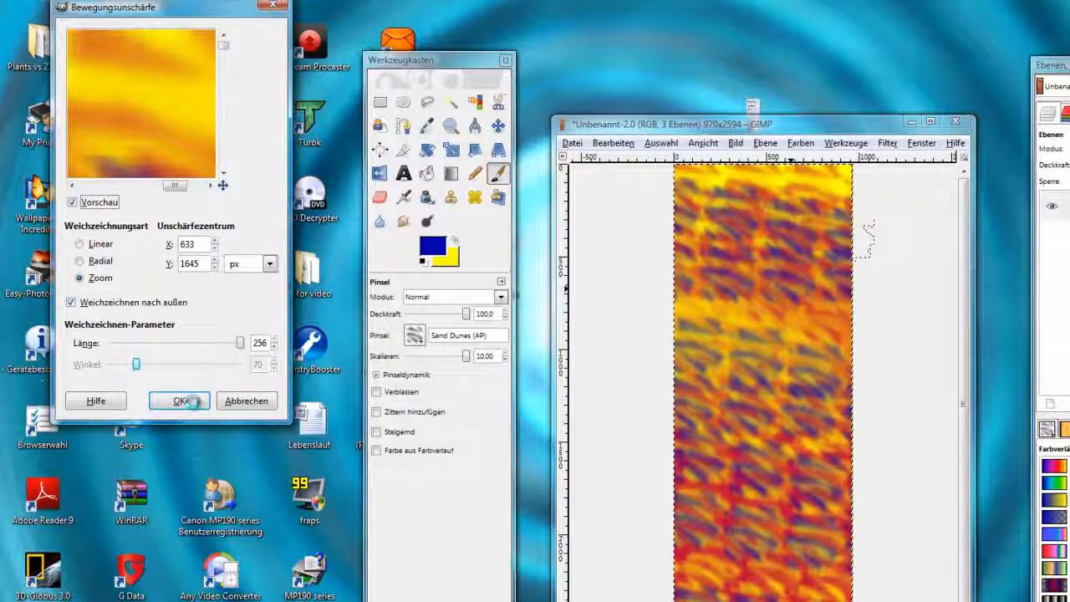
{"action": "left_click", "coordinate": [179, 400]}
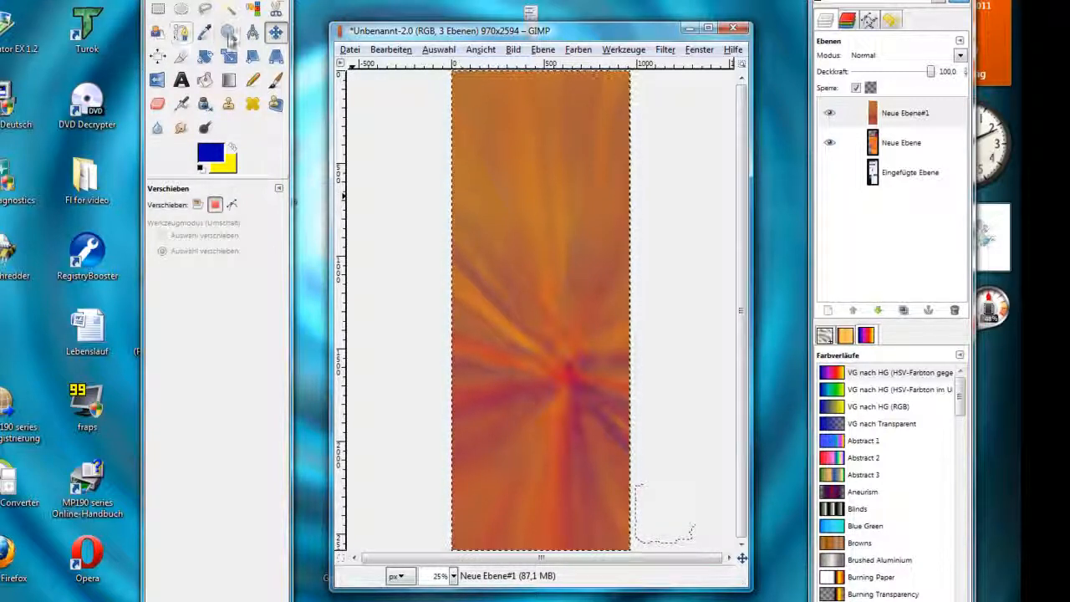
Choose the rectangle selection tool and toggle the visibility of Neue Ebene#1 and Neue Ebene to compare the two layers
{"action": "left_click", "coordinate": [158, 10]}
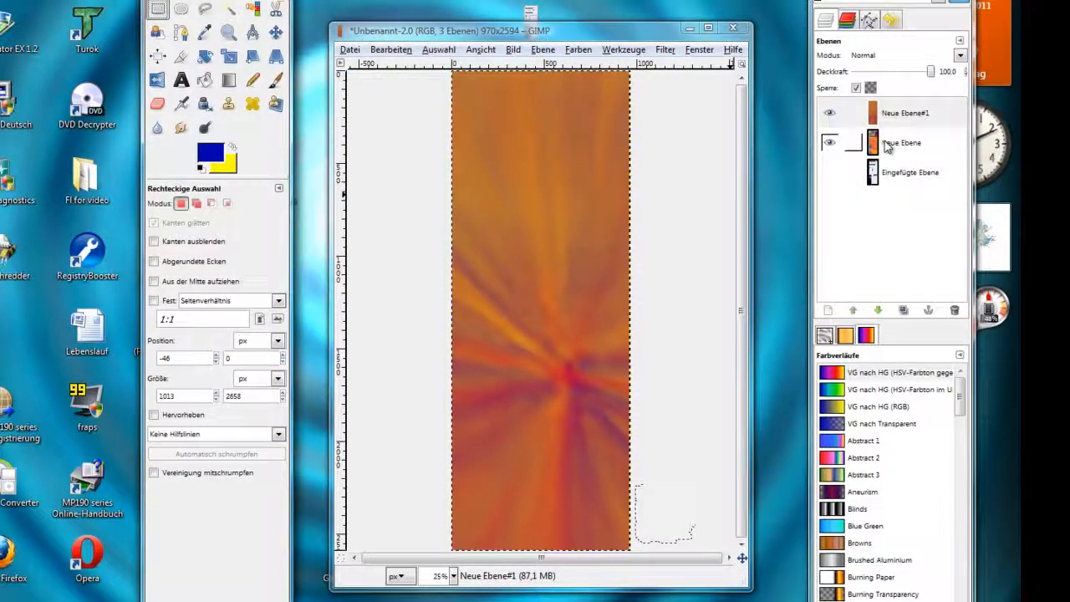
{"action": "left_click", "coordinate": [875, 144]}
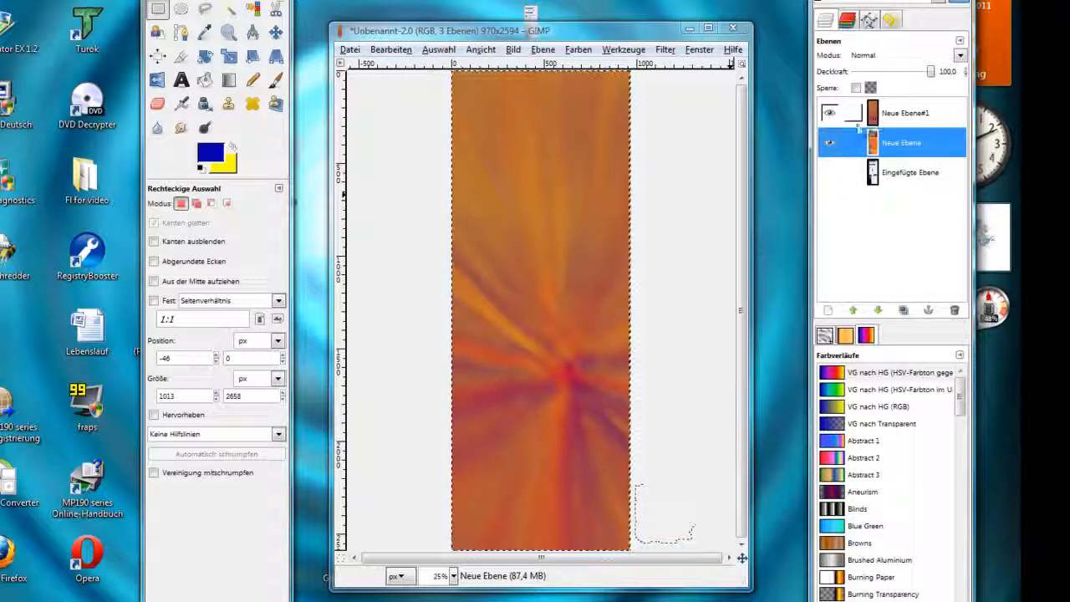
{"action": "left_click", "coordinate": [830, 113]}
{"action": "left_click", "coordinate": [829, 113]}
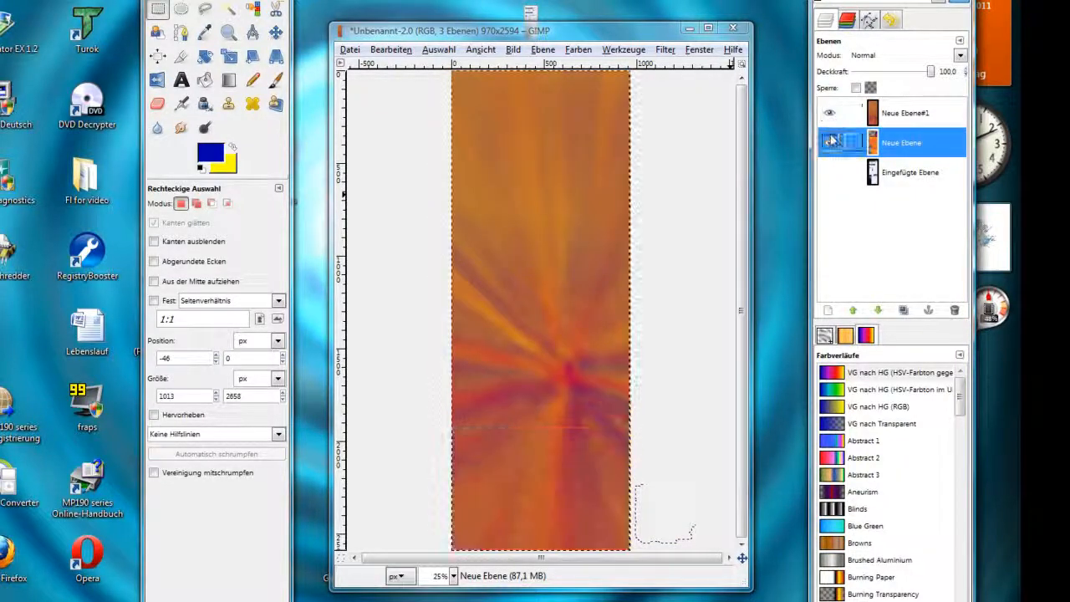
{"action": "left_click", "coordinate": [829, 116]}
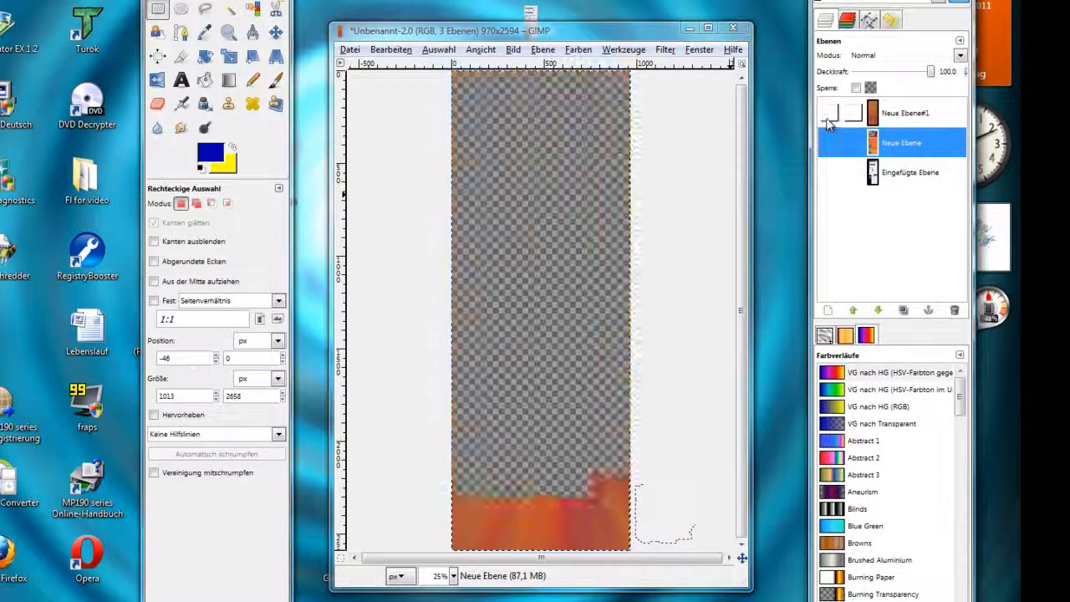
{"action": "left_click", "coordinate": [828, 143]}
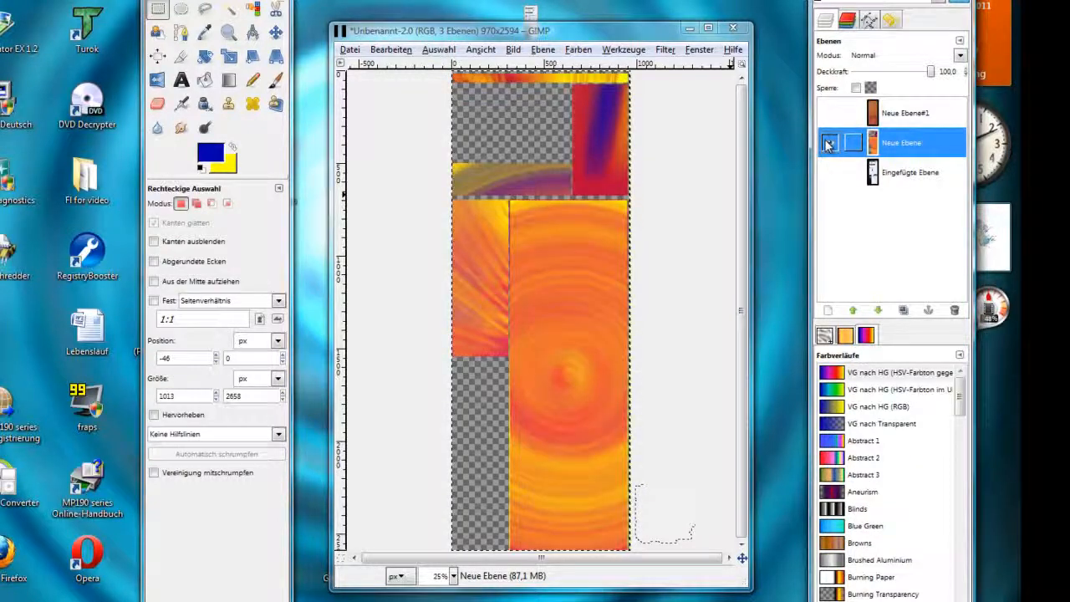
{"action": "left_click", "coordinate": [828, 143]}
{"action": "left_click", "coordinate": [829, 143]}
{"action": "left_click", "coordinate": [828, 113]}
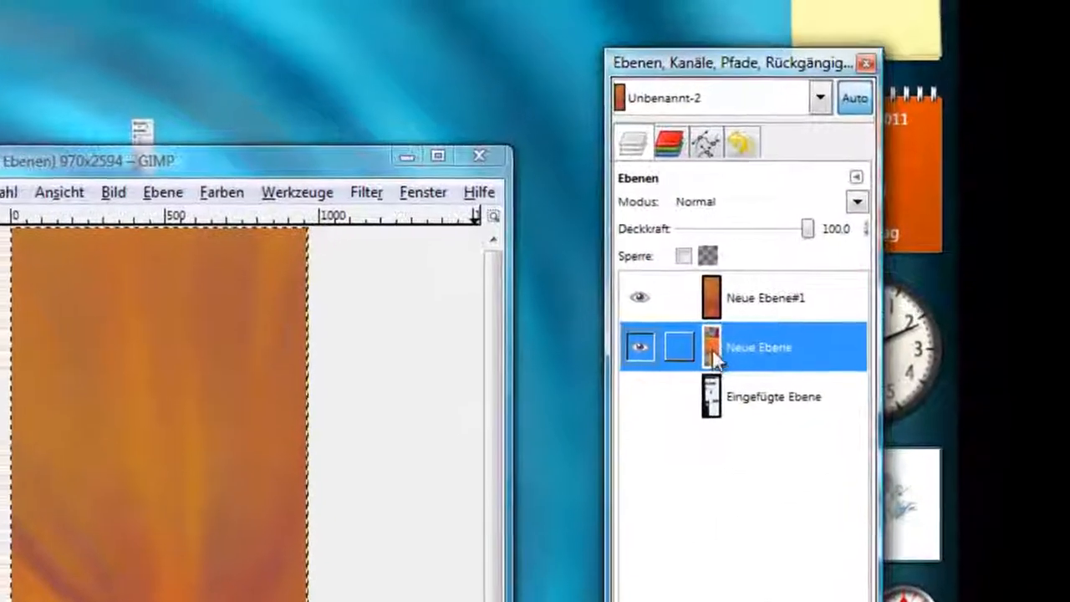
Move the layer Neue Ebene above Neue Ebene#1 in the layer stack
{"action": "left_click", "coordinate": [714, 317]}
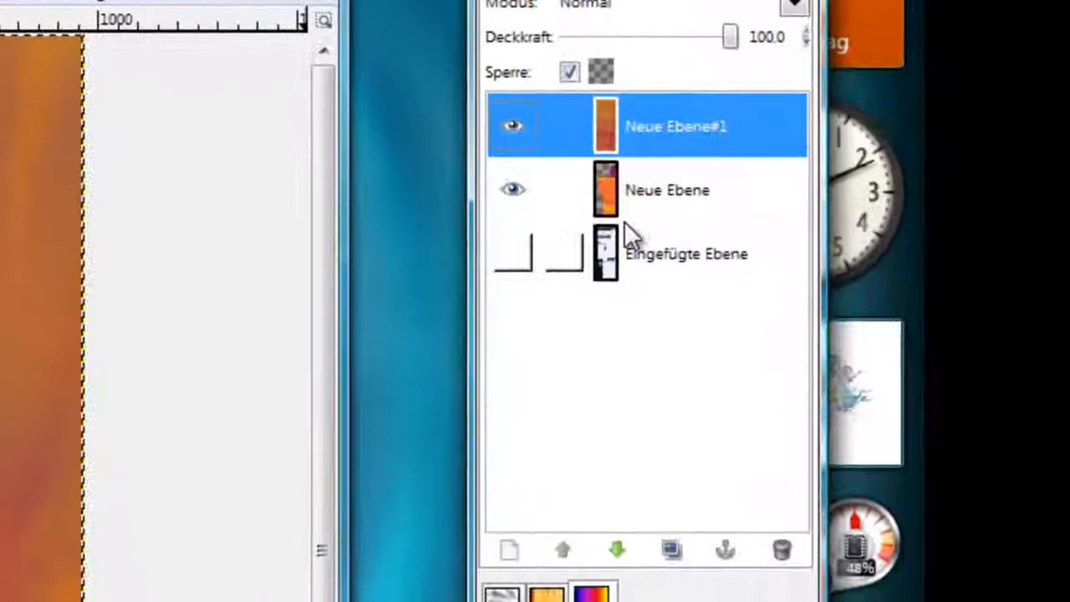
{"action": "left_click", "coordinate": [708, 351]}
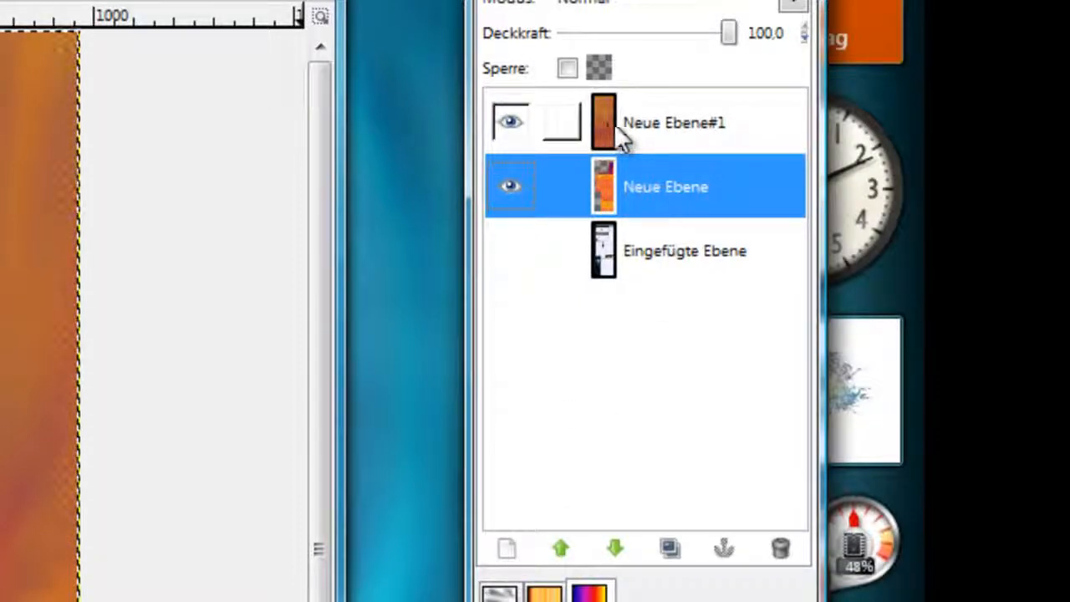
{"action": "left_click", "coordinate": [561, 548]}
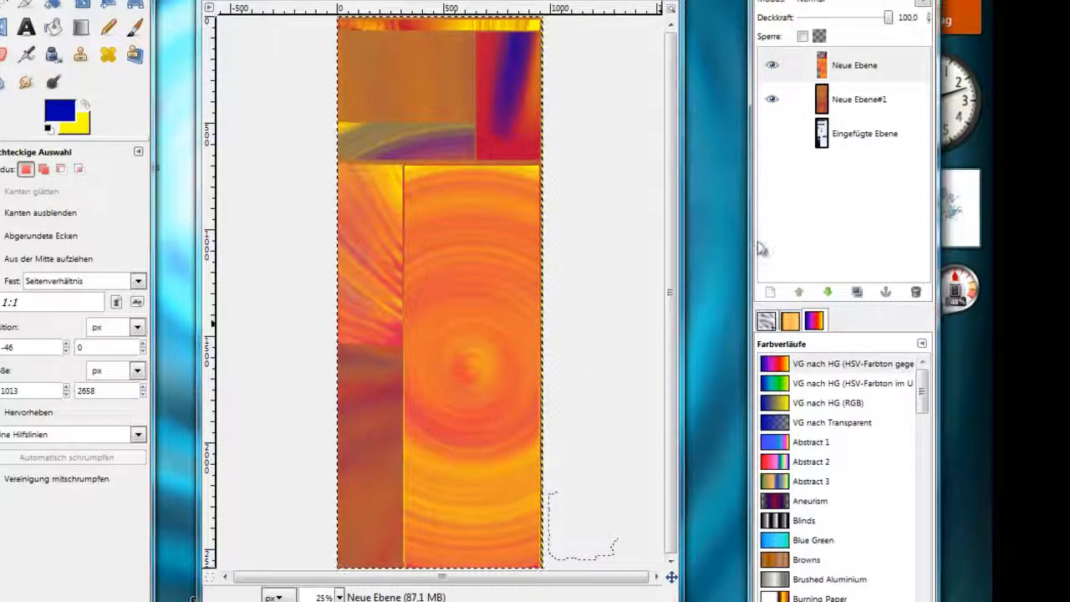
Hide the two coloured layers to view Eingefügte Ebene on its own, and make all three layers visible
{"action": "left_click", "coordinate": [772, 99]}
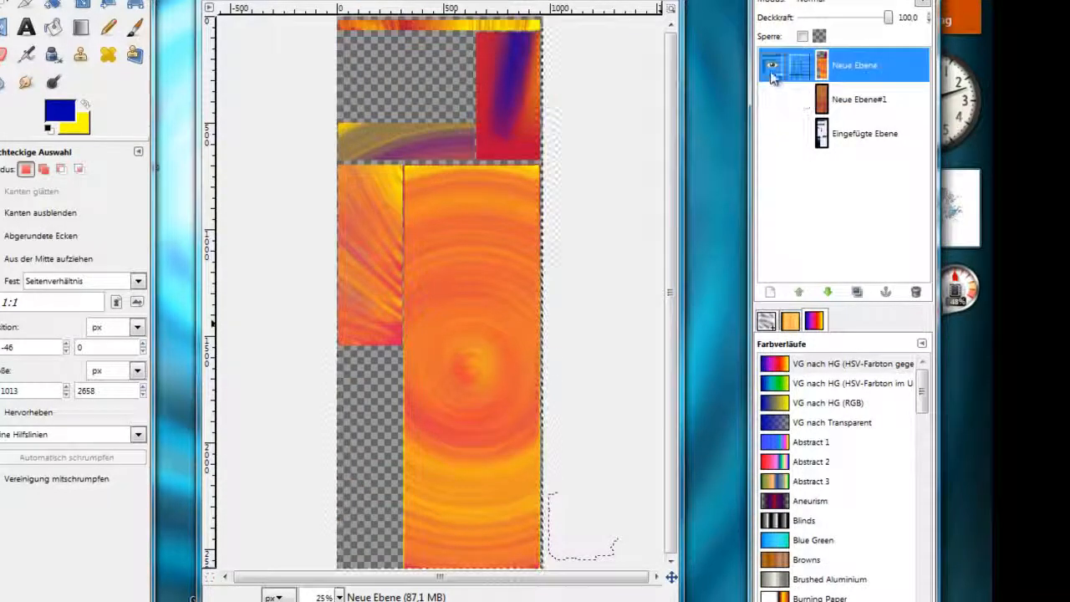
{"action": "left_click", "coordinate": [772, 64]}
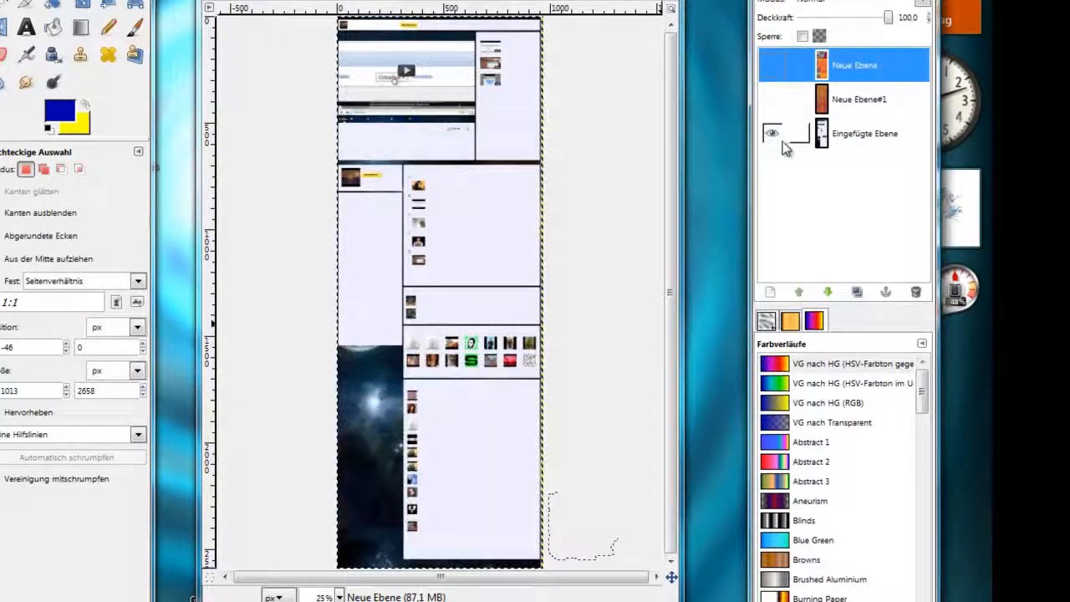
{"action": "left_click", "coordinate": [771, 99]}
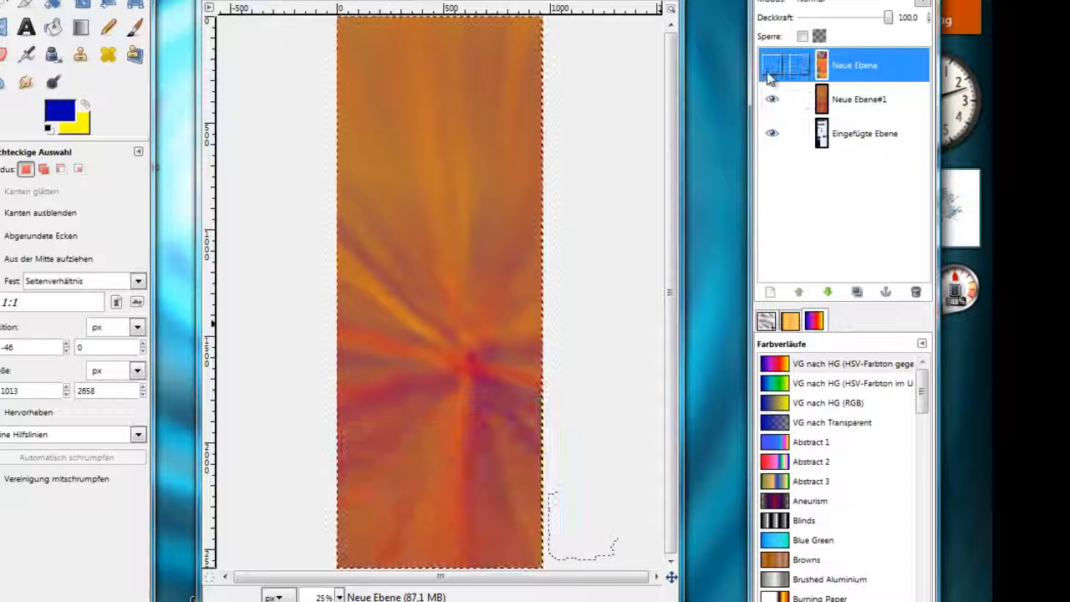
Try a lower opacity on the layer Neue Ebene and return it to 100
{"action": "left_click_drag", "start_coordinate": [887, 31], "coordinate": [829, 41]}
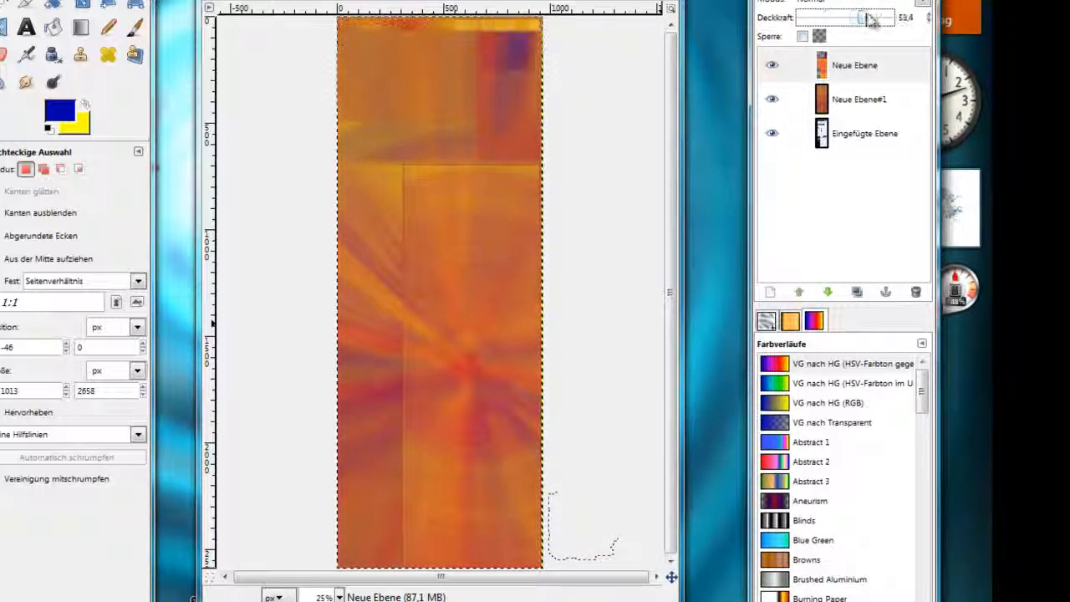
{"action": "left_click_drag", "start_coordinate": [869, 19], "coordinate": [905, 25]}
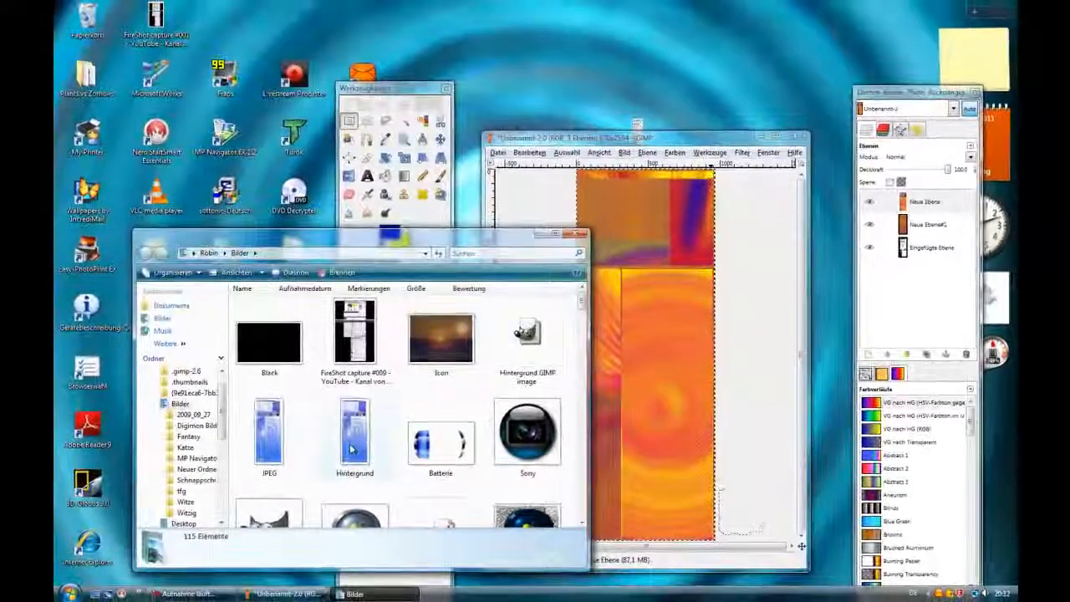
Open the finished example image Hintergrund from the Bilder folder, examine its panels and logos up close, and close the viewer and folder
{"action": "left_click", "coordinate": [354, 446]}
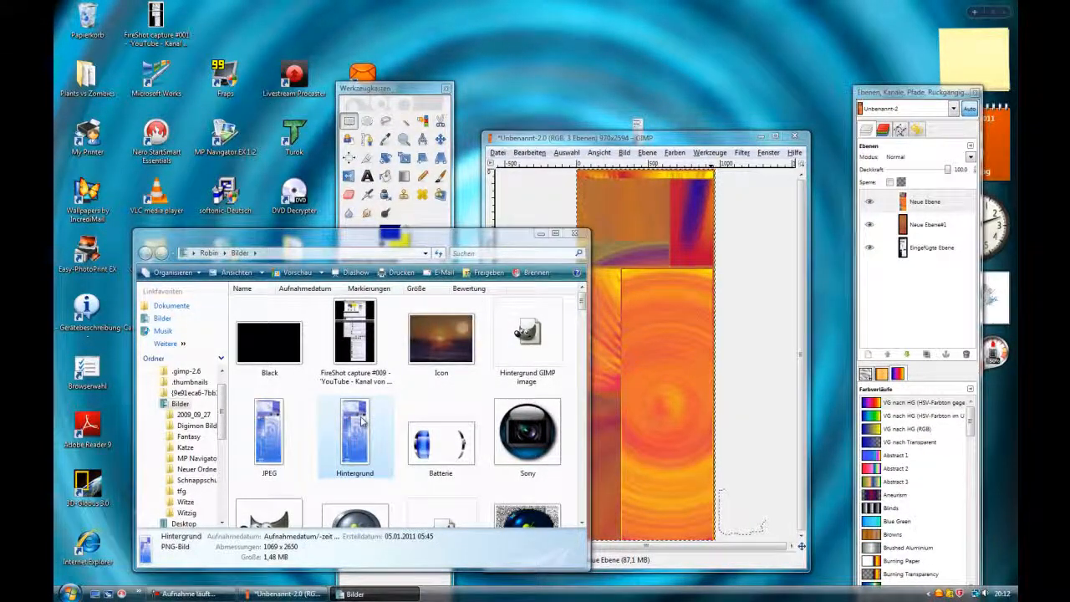
{"action": "double_click", "coordinate": [358, 427]}
{"action": "scroll", "coordinate": [483, 366], "scroll_direction": "up", "scroll_amount": 6}
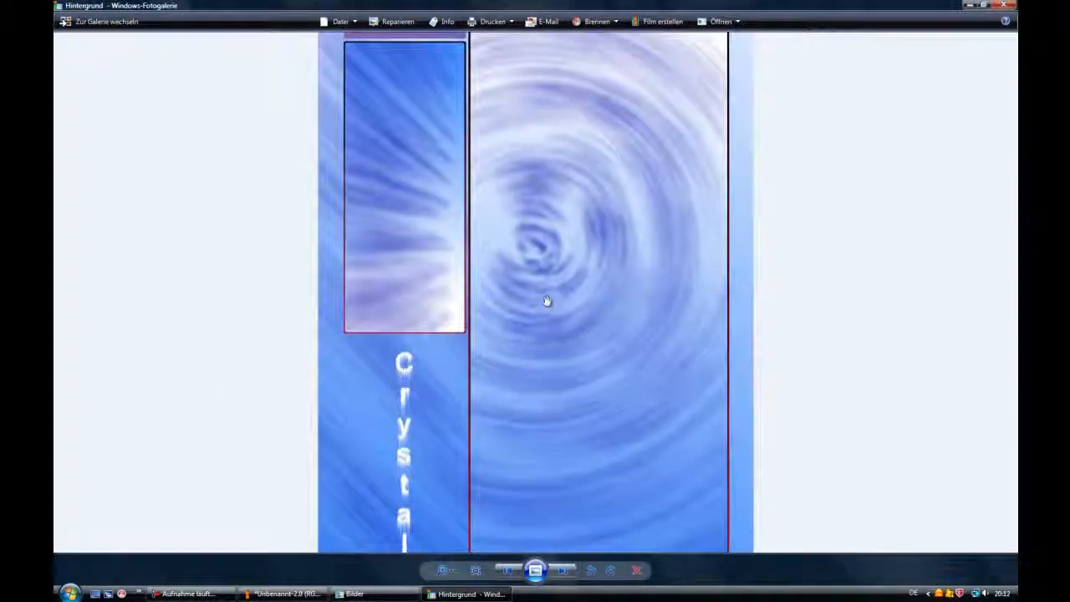
{"action": "left_click_drag", "start_coordinate": [626, 356], "coordinate": [666, 597]}
{"action": "left_click_drag", "start_coordinate": [693, 199], "coordinate": [695, 334]}
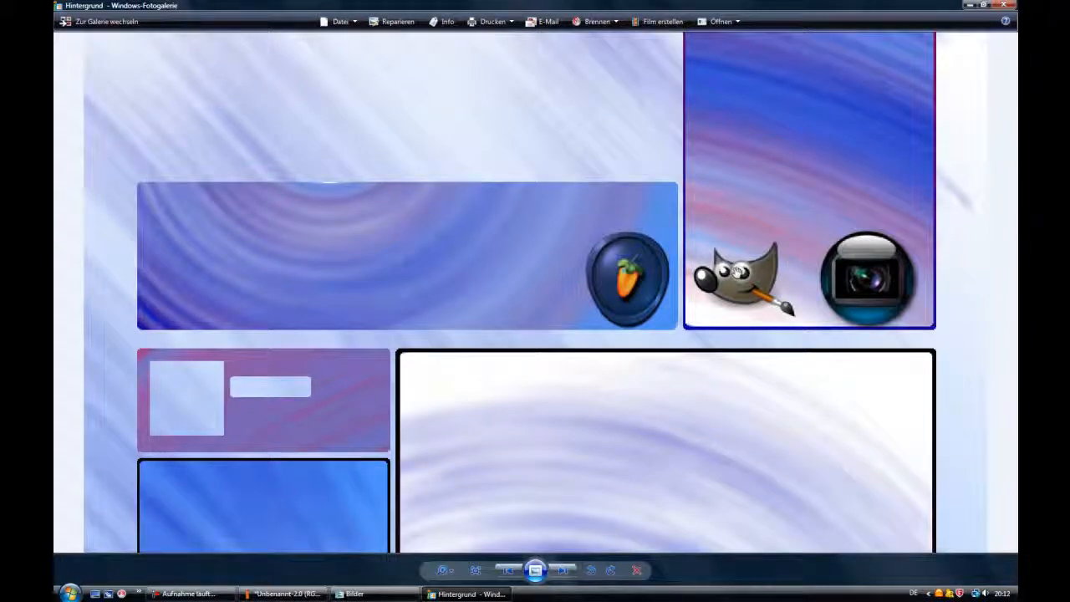
{"action": "scroll", "coordinate": [736, 272], "scroll_direction": "down", "scroll_amount": 1}
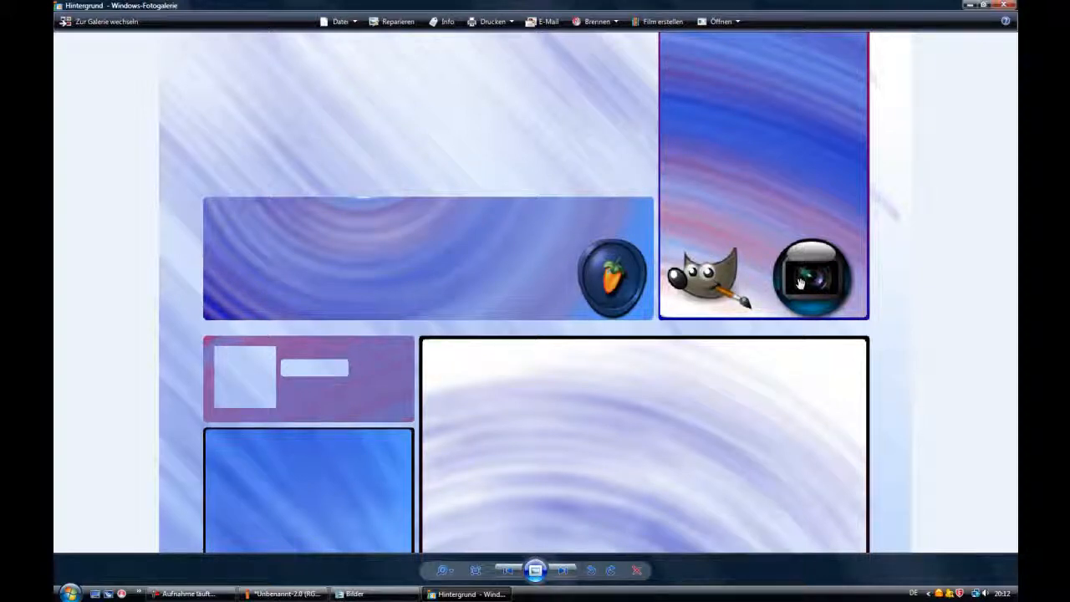
{"action": "left_click", "coordinate": [1009, 6]}
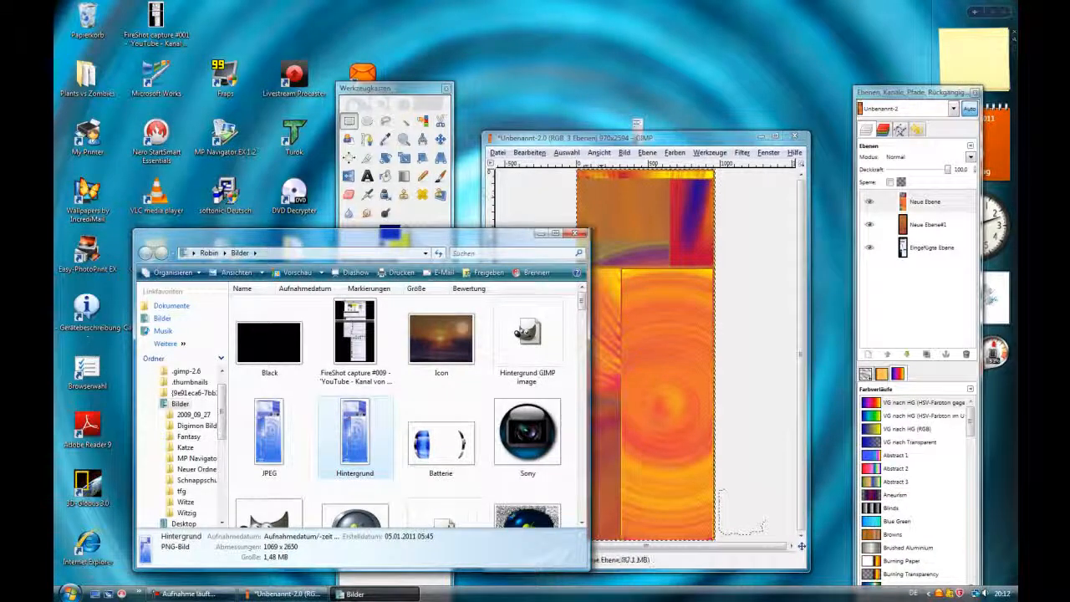
{"action": "key", "text": "alt+F4"}
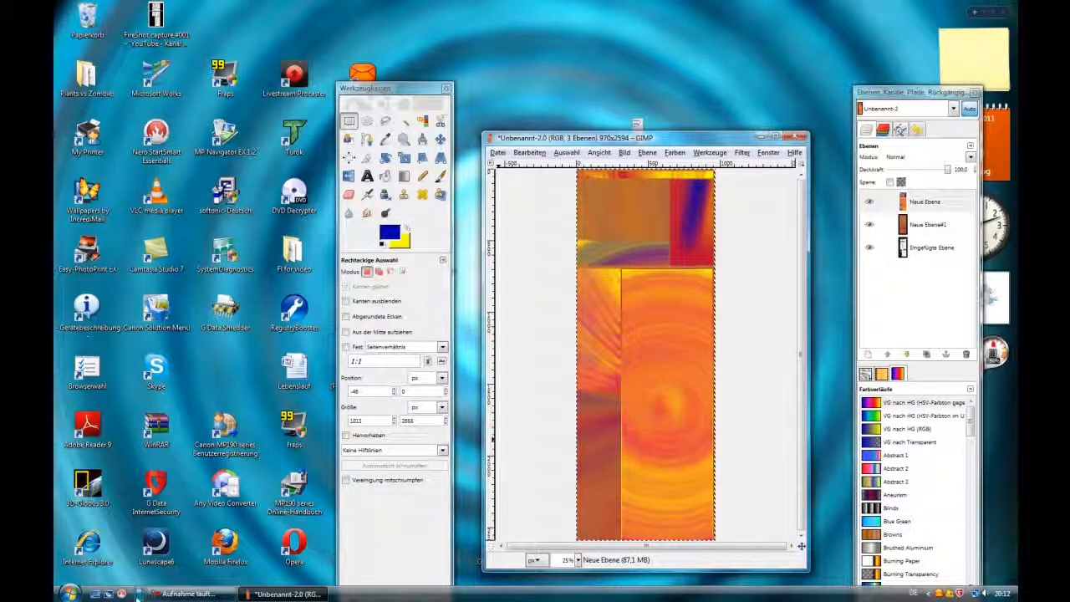
Switch to Google Chrome and search the web for google
{"action": "left_click", "coordinate": [138, 594]}
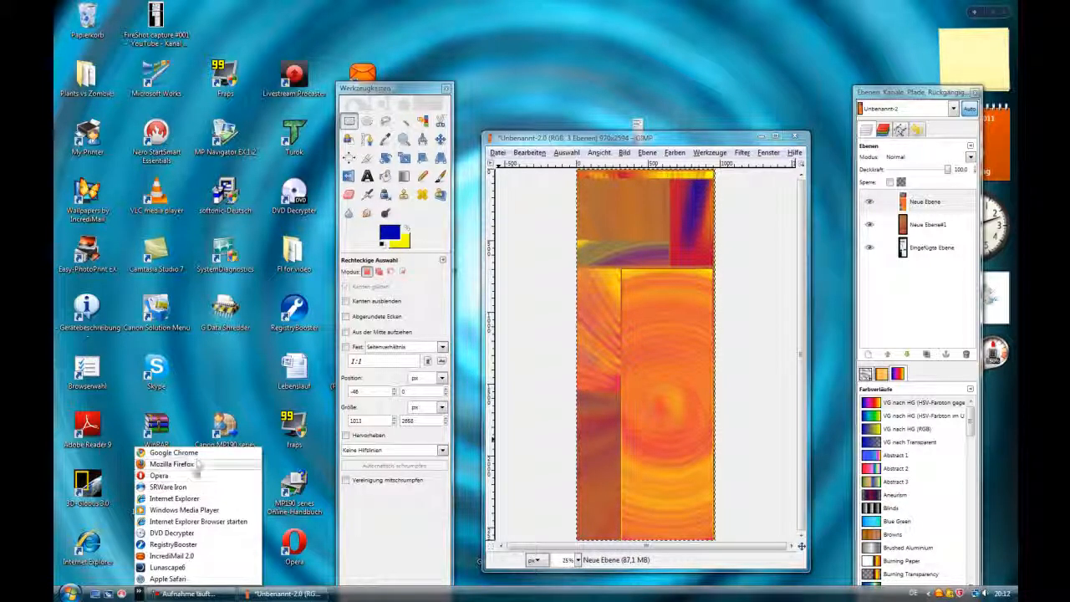
{"action": "left_click", "coordinate": [224, 435]}
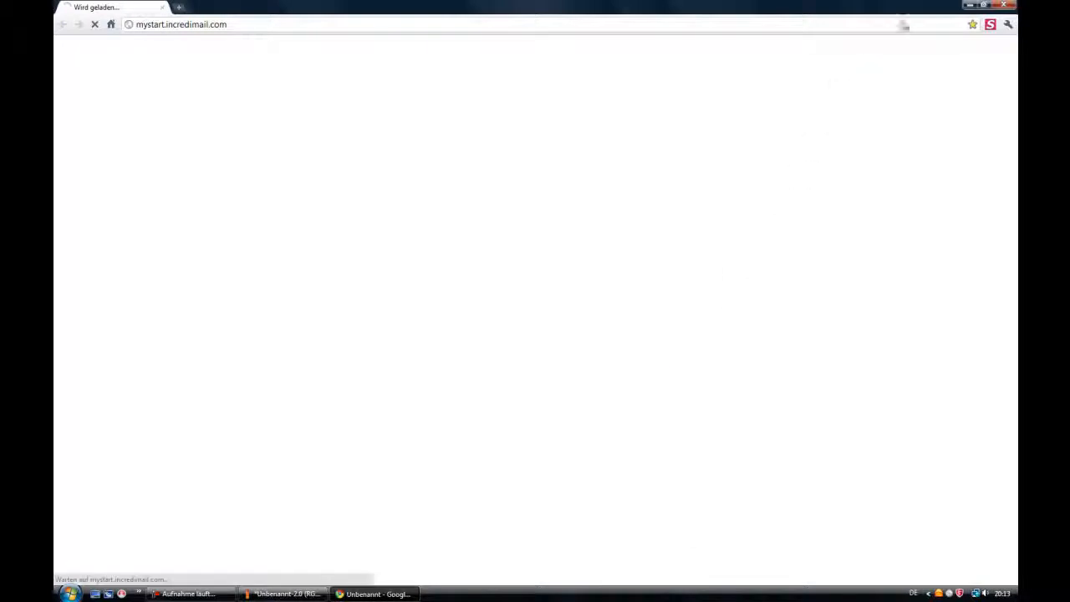
{"action": "left_click", "coordinate": [802, 24]}
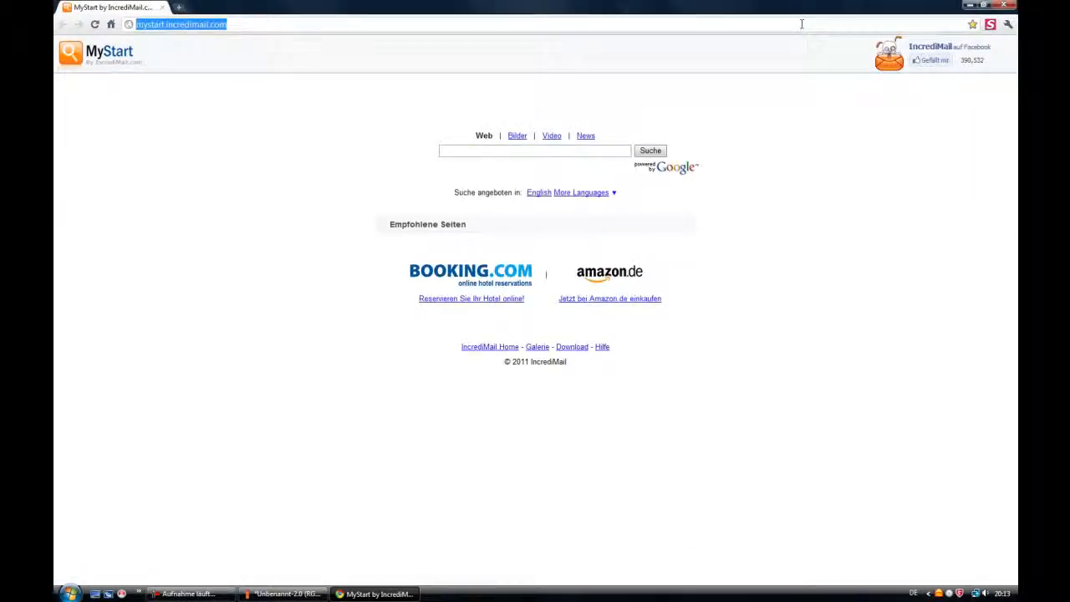
{"action": "type", "text": "google"}
{"action": "key", "text": "Return"}
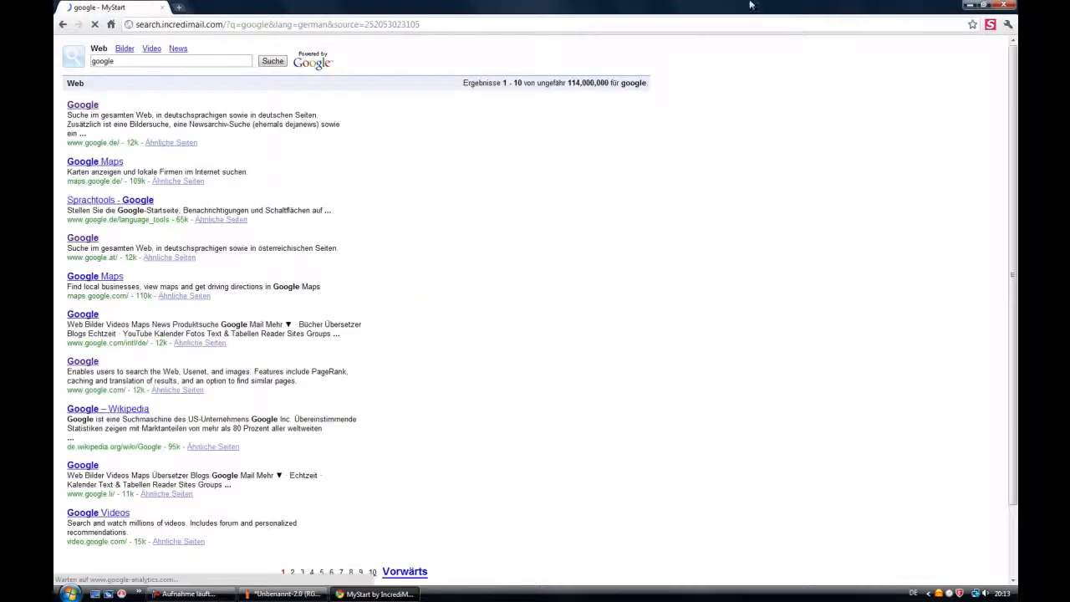
Search Google Bilder for GIMP, bring up the options for the GIMP logo holding a brush, and close the browser
{"action": "left_click", "coordinate": [92, 107]}
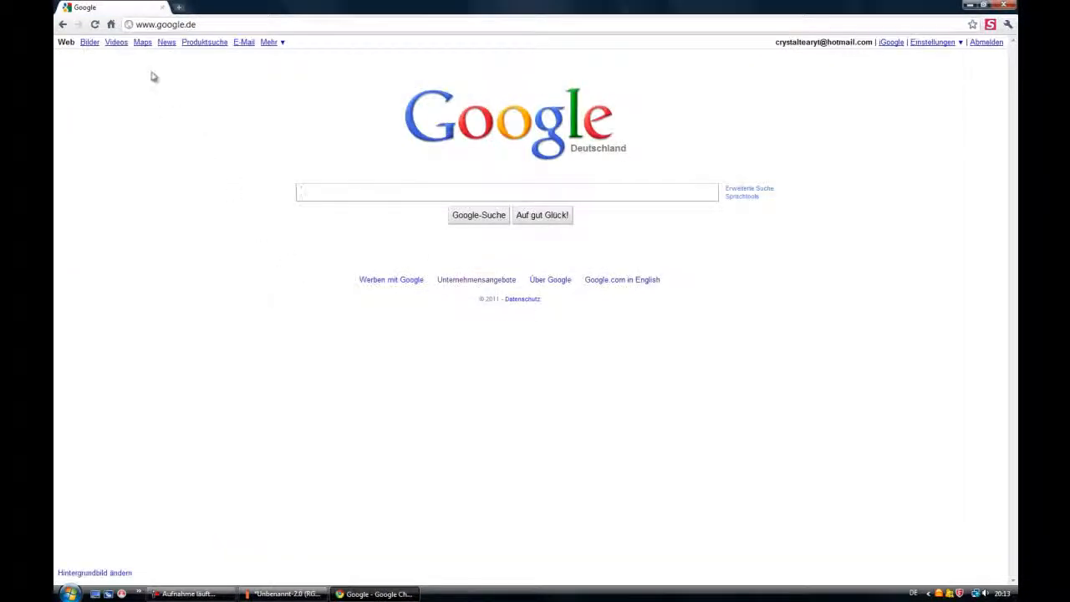
{"action": "left_click", "coordinate": [89, 45]}
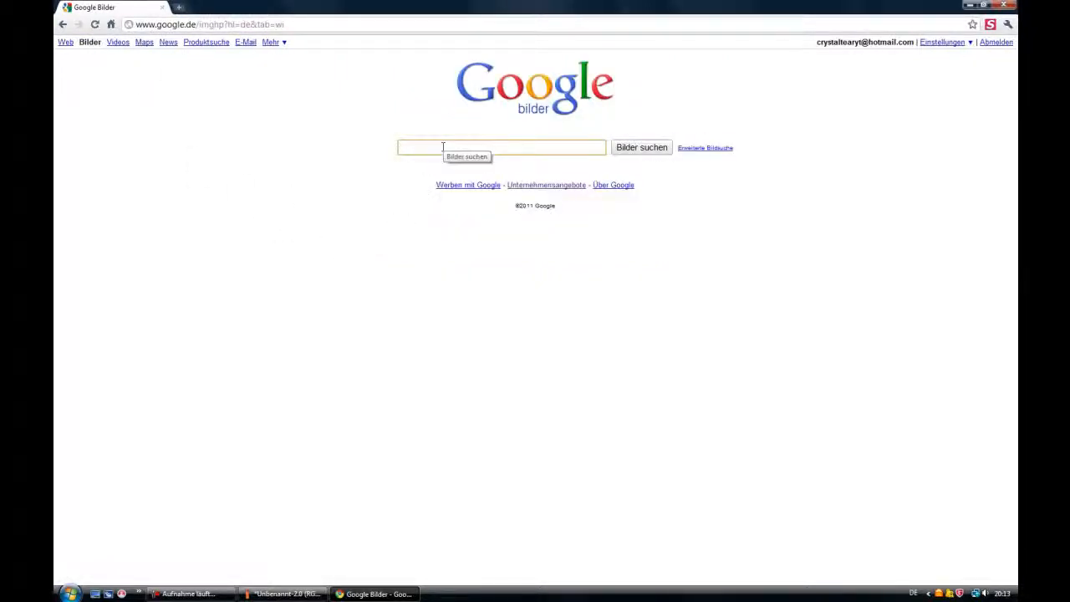
{"action": "type", "text": "GIMP"}
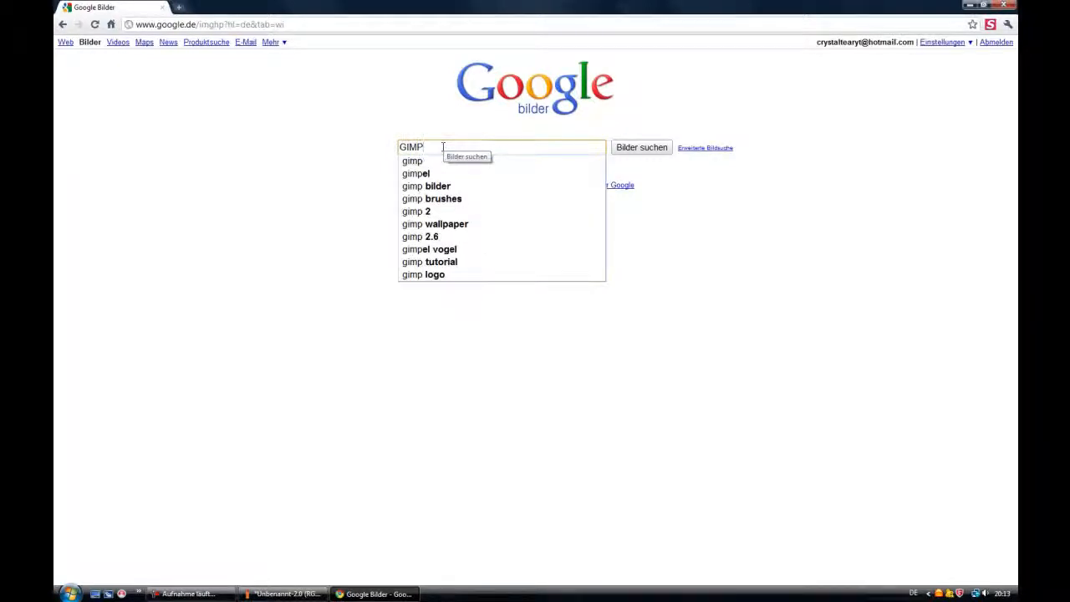
{"action": "key", "text": "Return"}
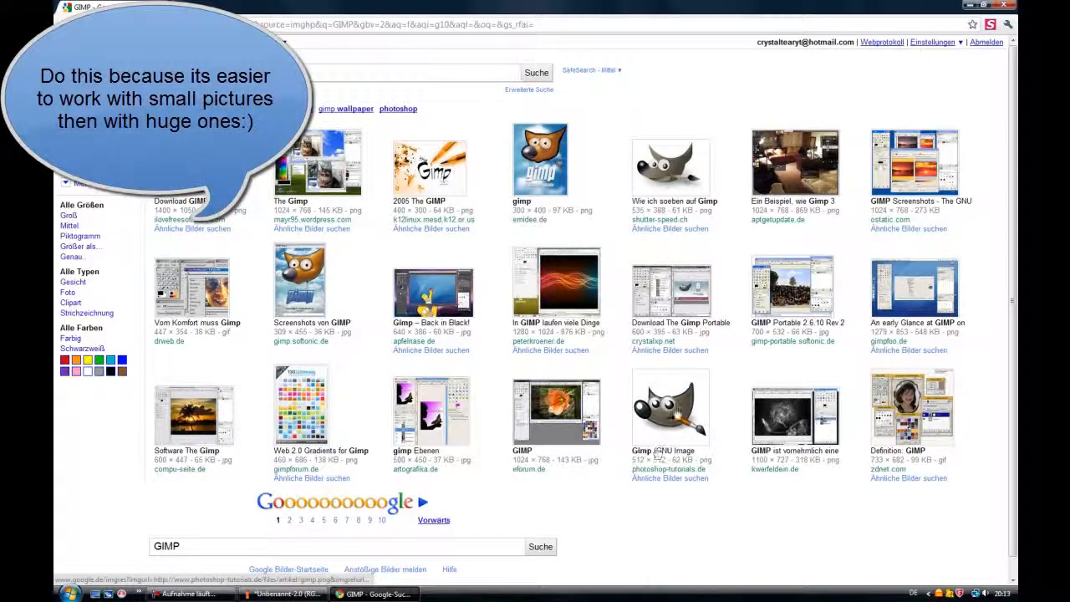
{"action": "right_click", "coordinate": [672, 418]}
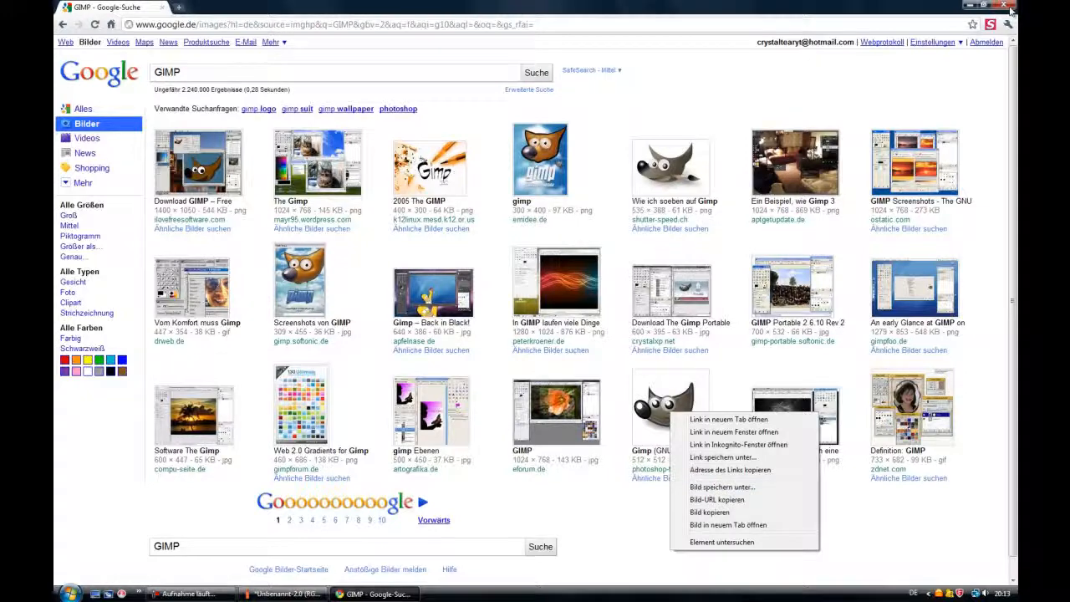
{"action": "left_click", "coordinate": [1010, 8]}
Open the Download folder inside the personal user folder and place its window beside the GIMP image
{"action": "left_click", "coordinate": [69, 594]}
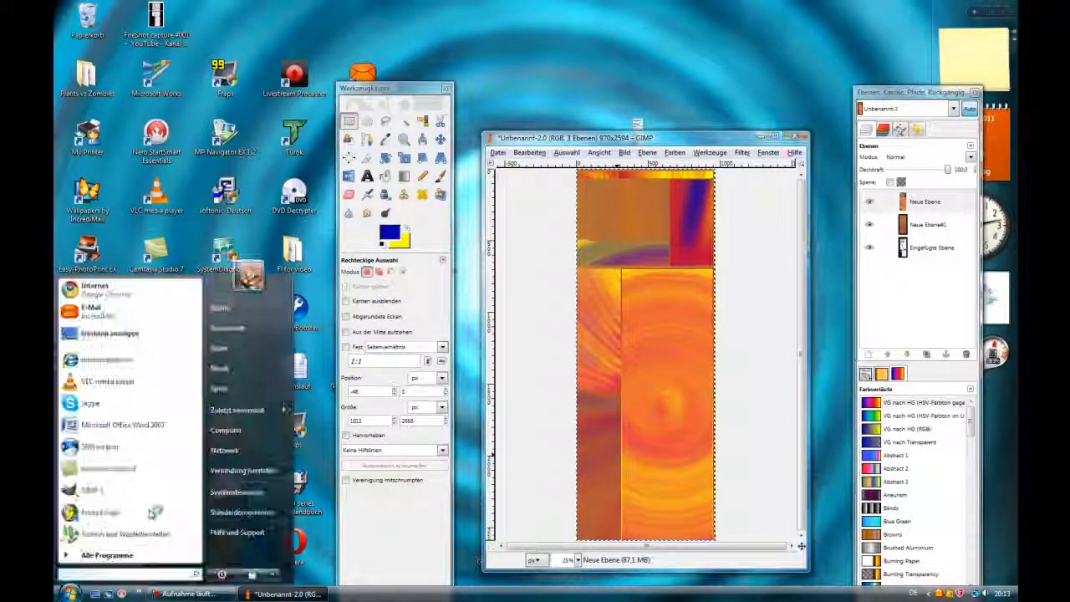
{"action": "left_click", "coordinate": [262, 323]}
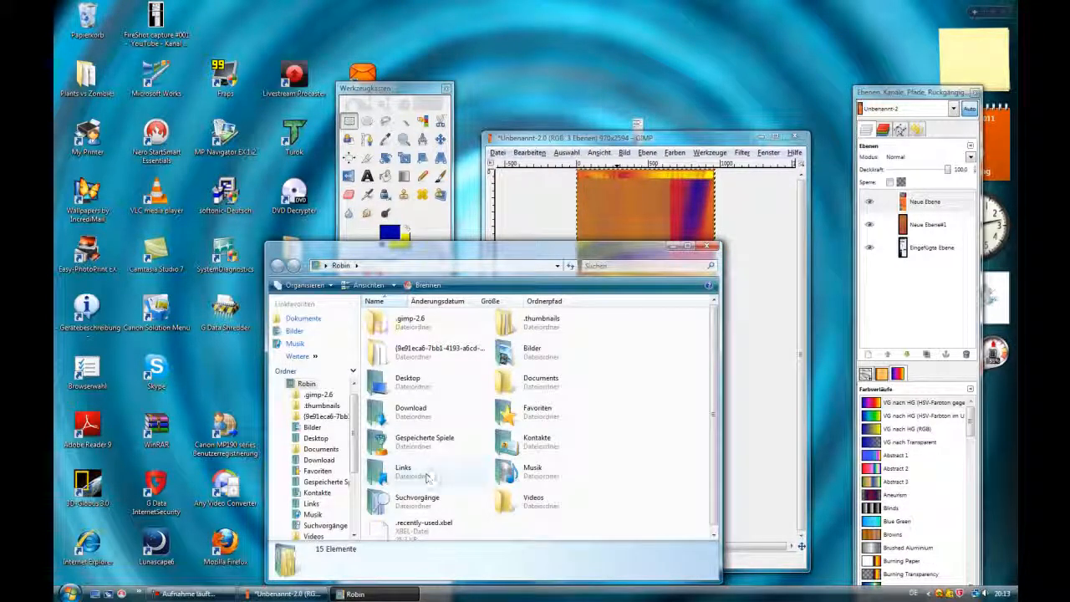
{"action": "double_click", "coordinate": [373, 414]}
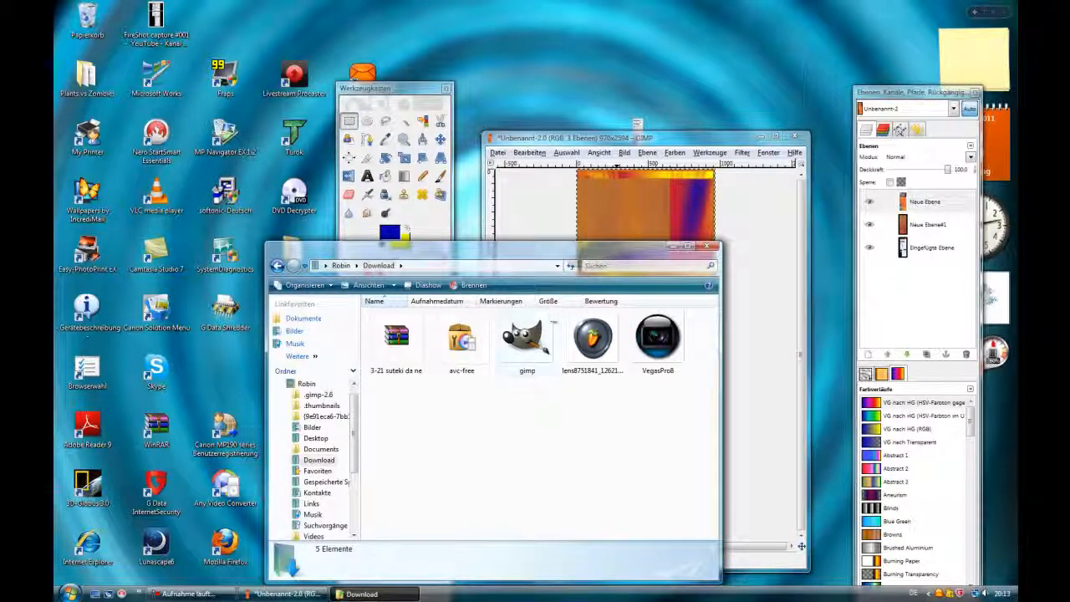
{"action": "left_click_drag", "start_coordinate": [581, 245], "coordinate": [371, 203]}
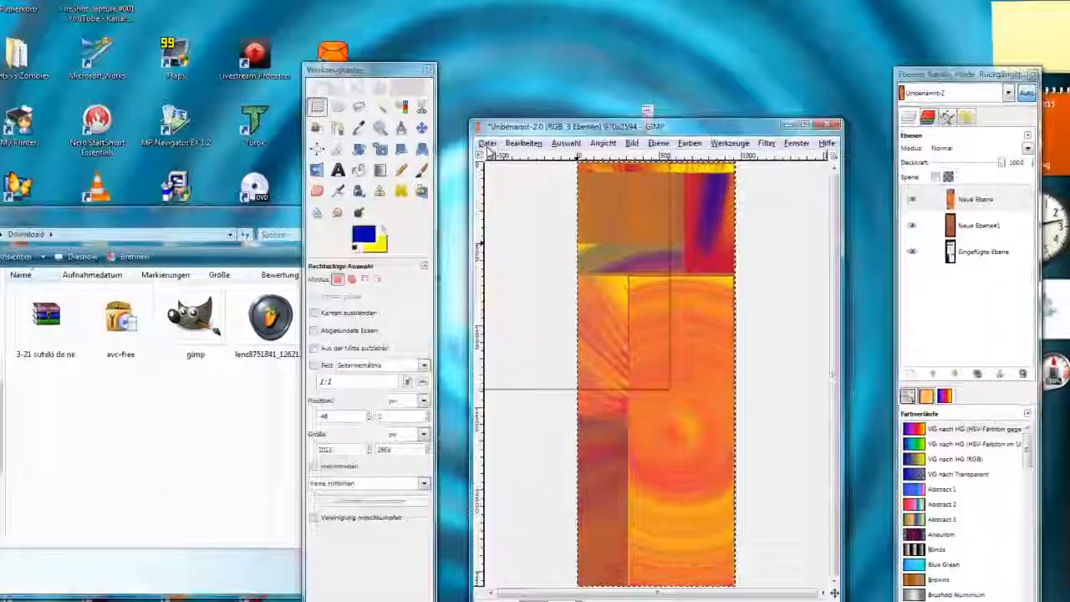
Create a new 600 × 600 pixel image with its fill set to Transparenz
{"action": "left_click", "coordinate": [488, 144]}
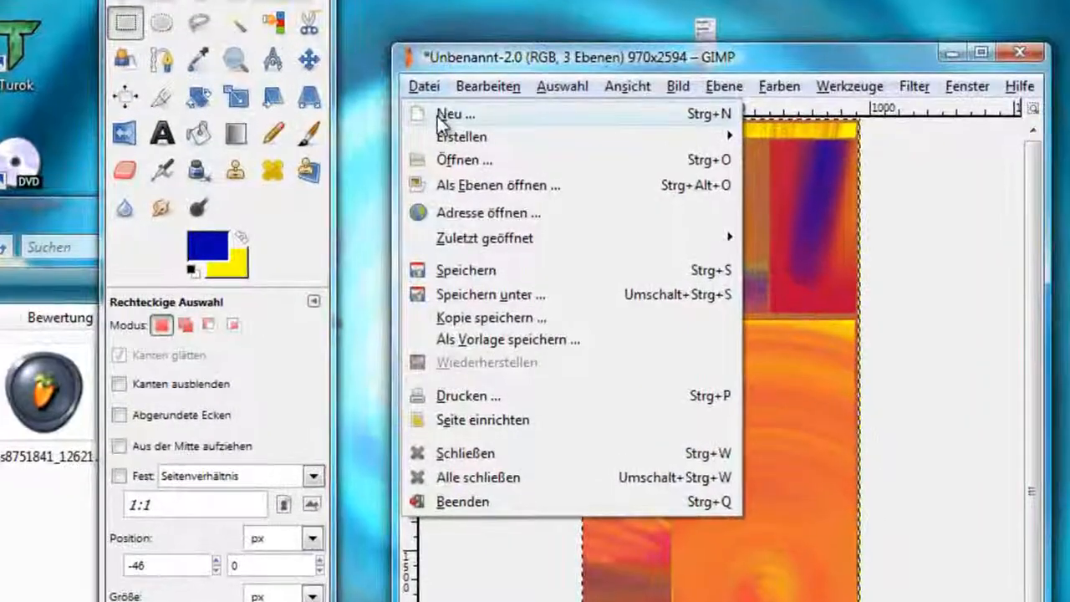
{"action": "left_click", "coordinate": [494, 160]}
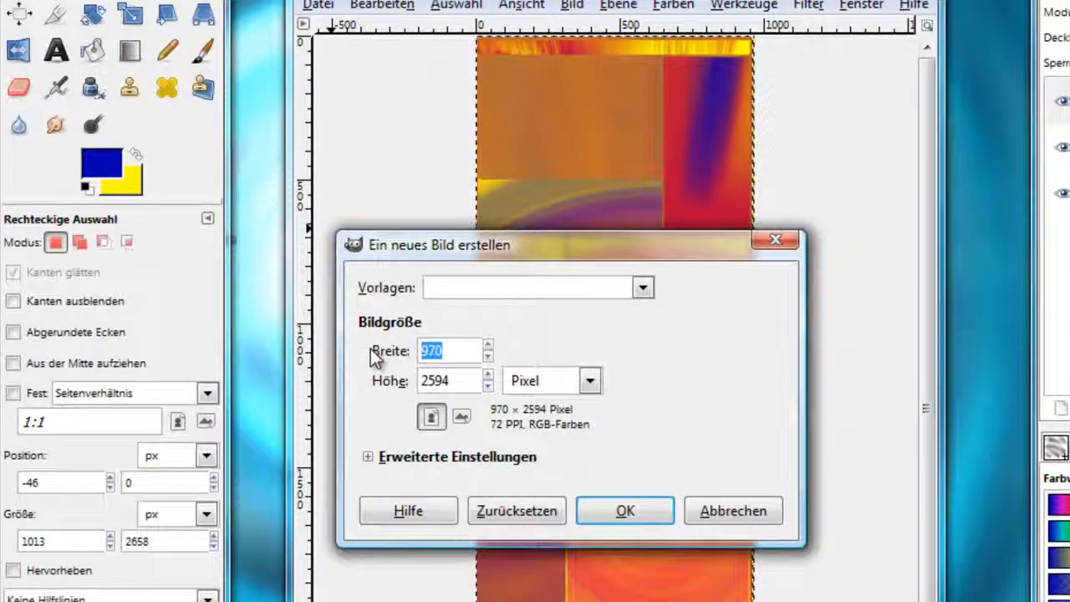
{"action": "type", "text": "600"}
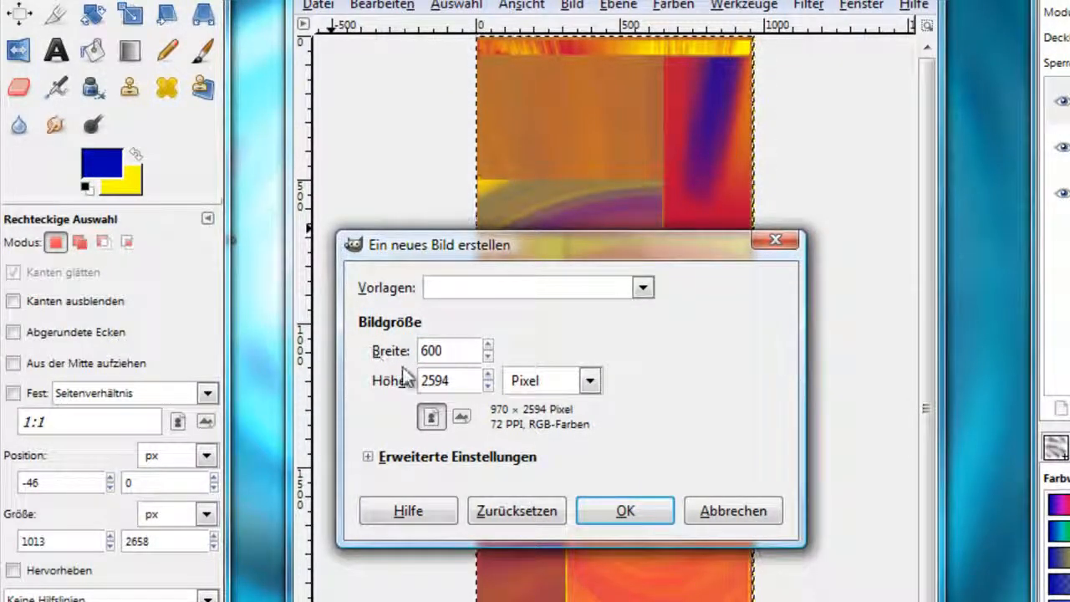
{"action": "left_click_drag", "start_coordinate": [451, 381], "coordinate": [435, 380]}
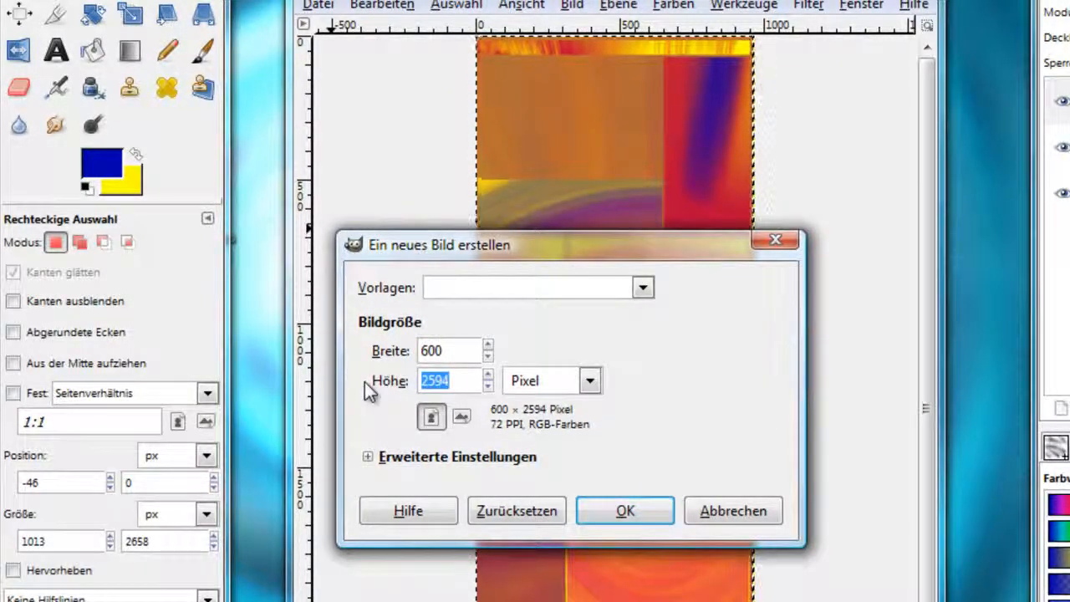
{"action": "type", "text": "600"}
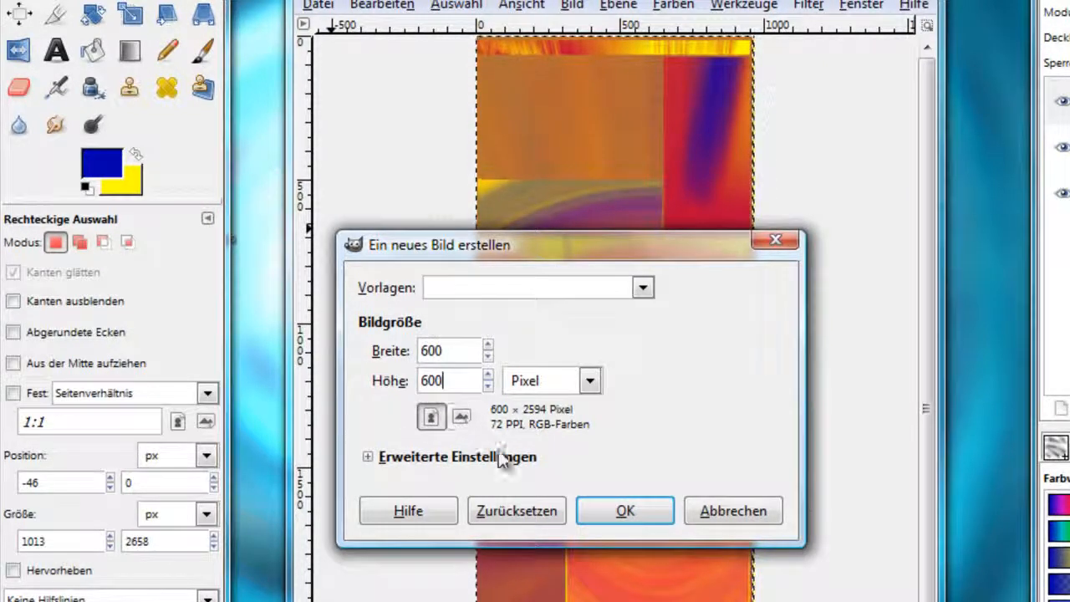
{"action": "left_click", "coordinate": [368, 458]}
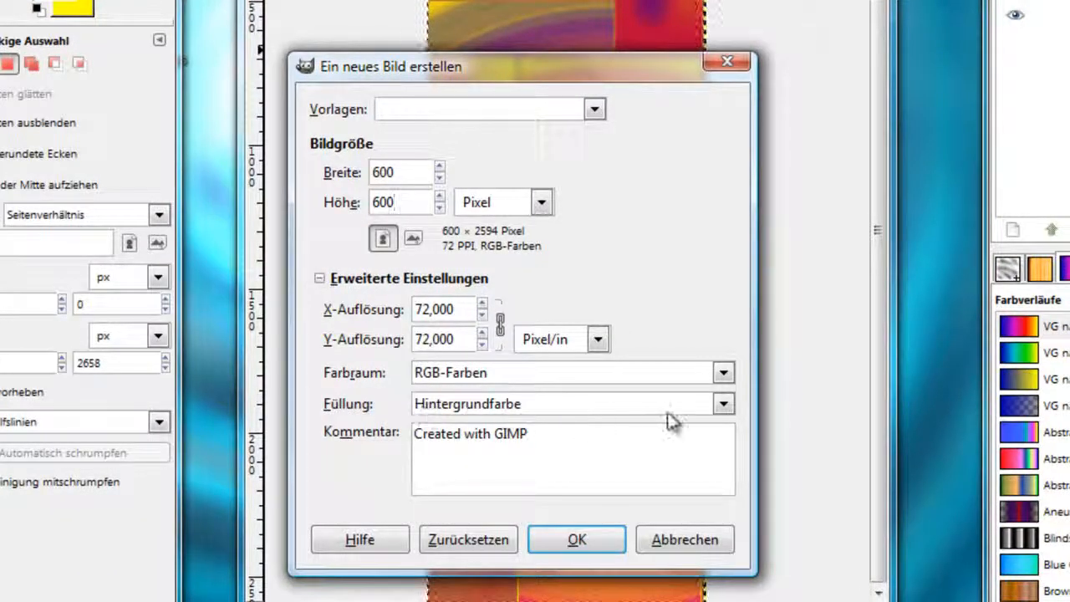
{"action": "left_click", "coordinate": [724, 405]}
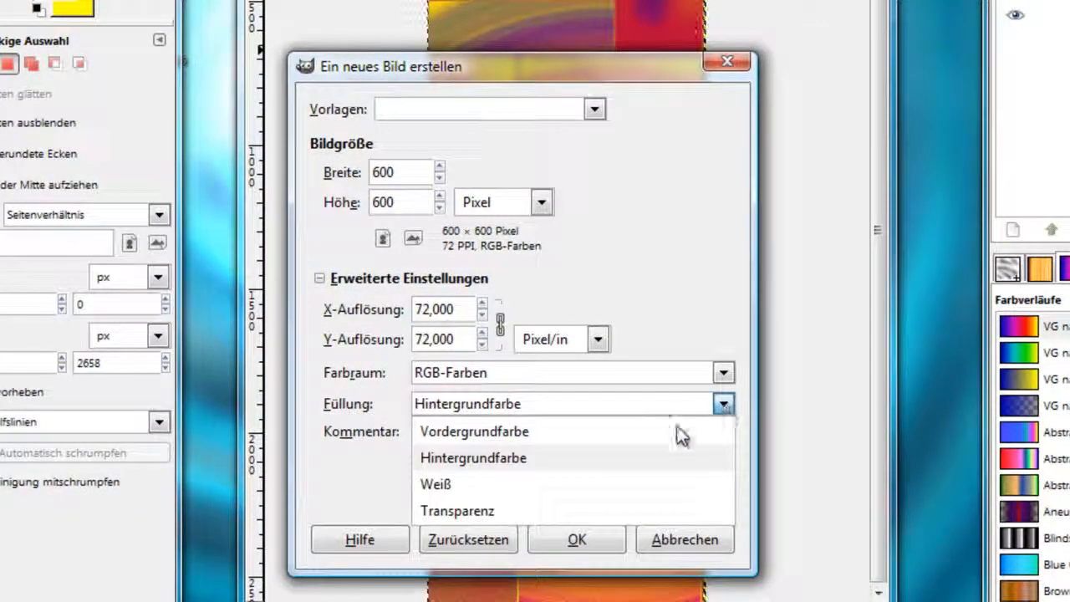
{"action": "left_click", "coordinate": [478, 510]}
{"action": "left_click", "coordinate": [541, 539]}
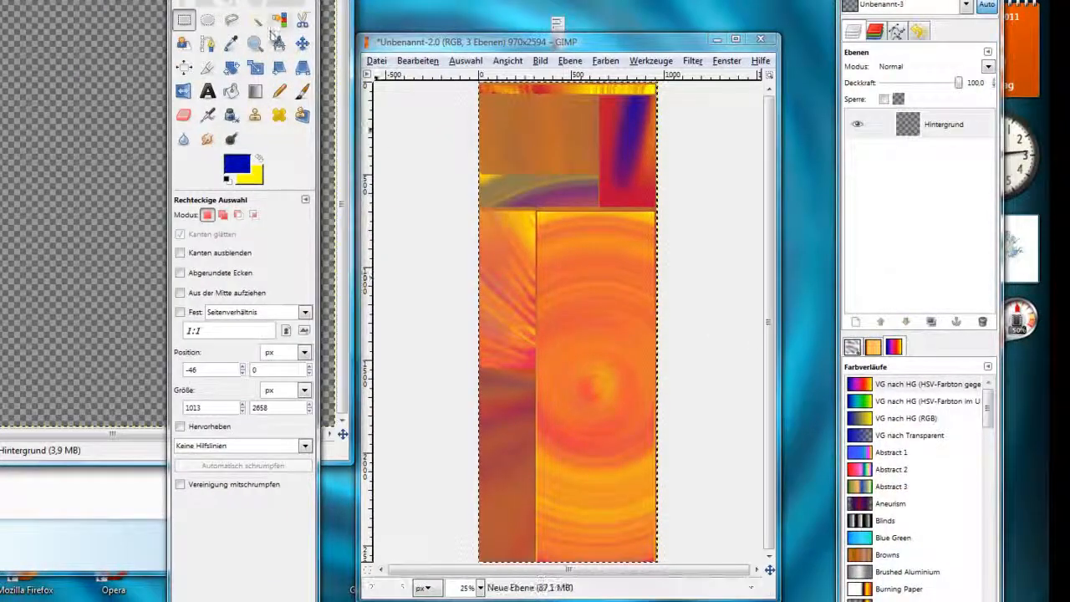
Add the gimp logo file from the Download folder to the new image as a layer, and minimise the folder
{"action": "left_click_drag", "start_coordinate": [34, 8], "coordinate": [502, 81]}
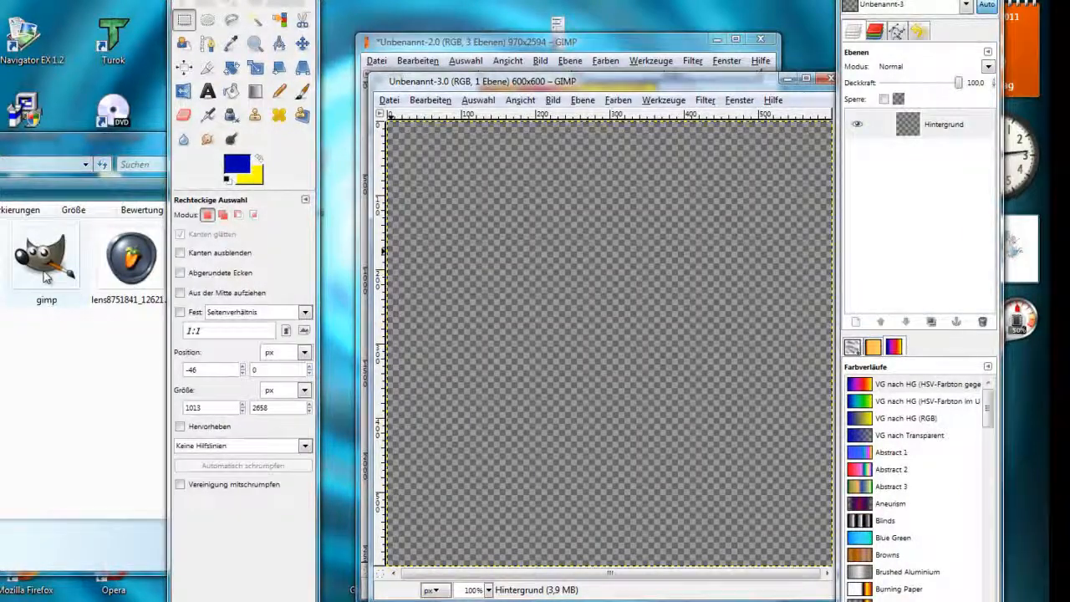
{"action": "left_click", "coordinate": [44, 265]}
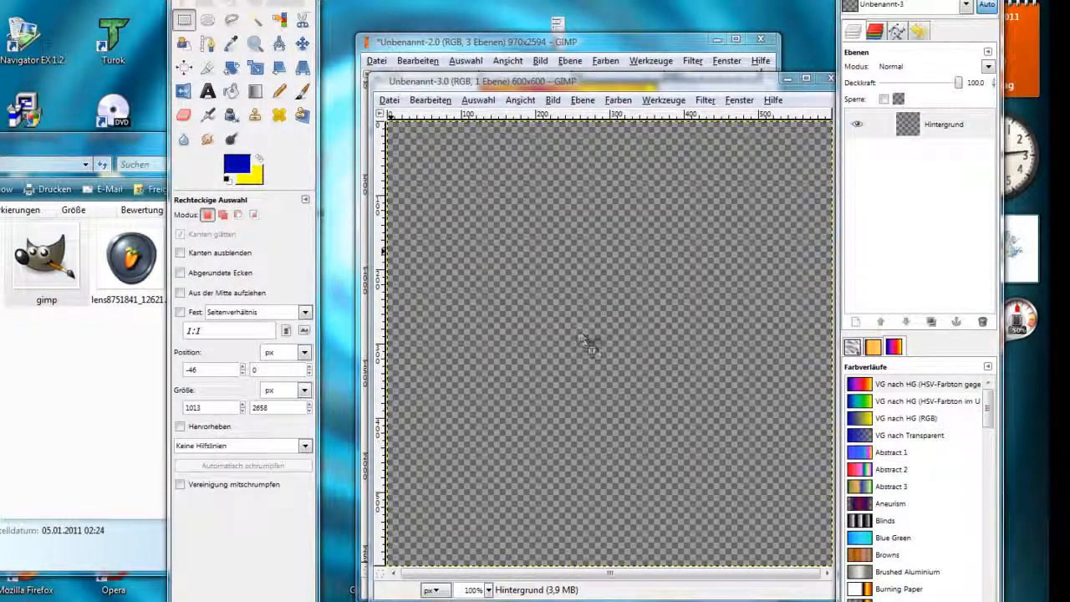
{"action": "left_click_drag", "start_coordinate": [582, 336], "coordinate": [581, 335]}
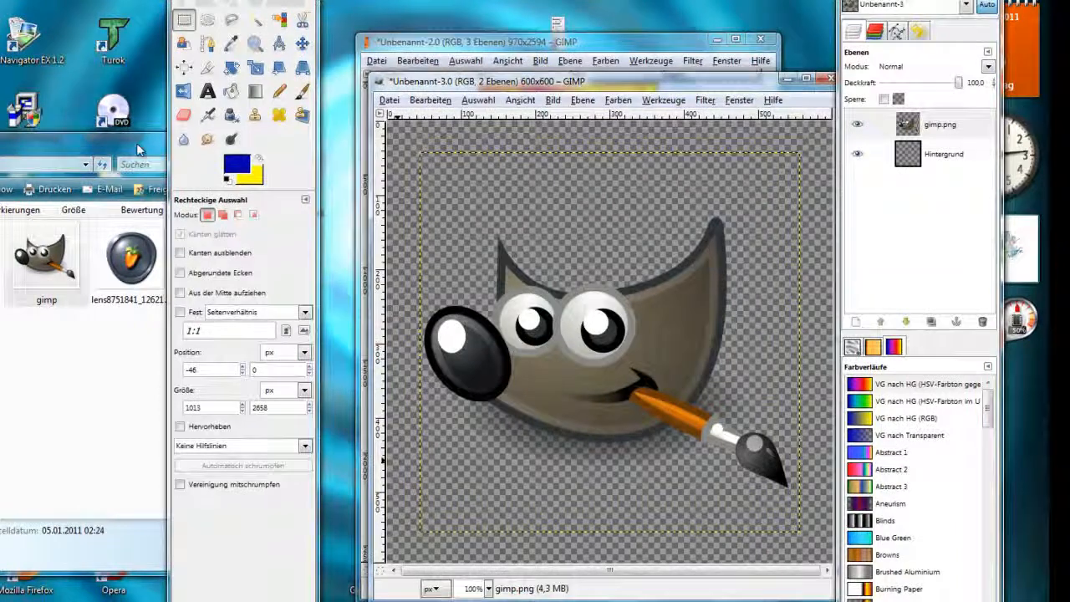
{"action": "left_click", "coordinate": [167, 151]}
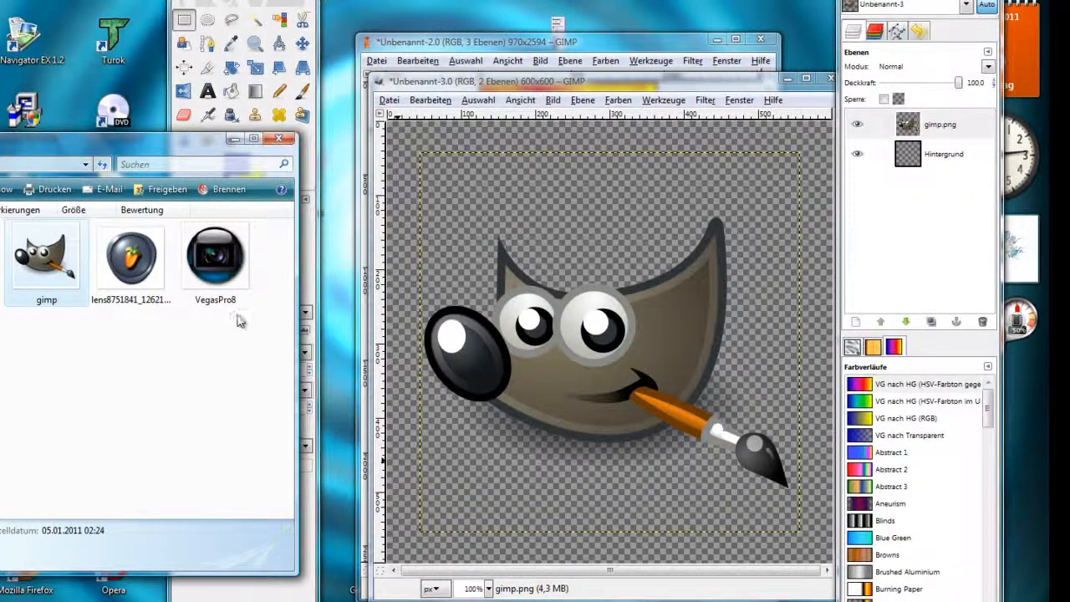
{"action": "left_click", "coordinate": [235, 138]}
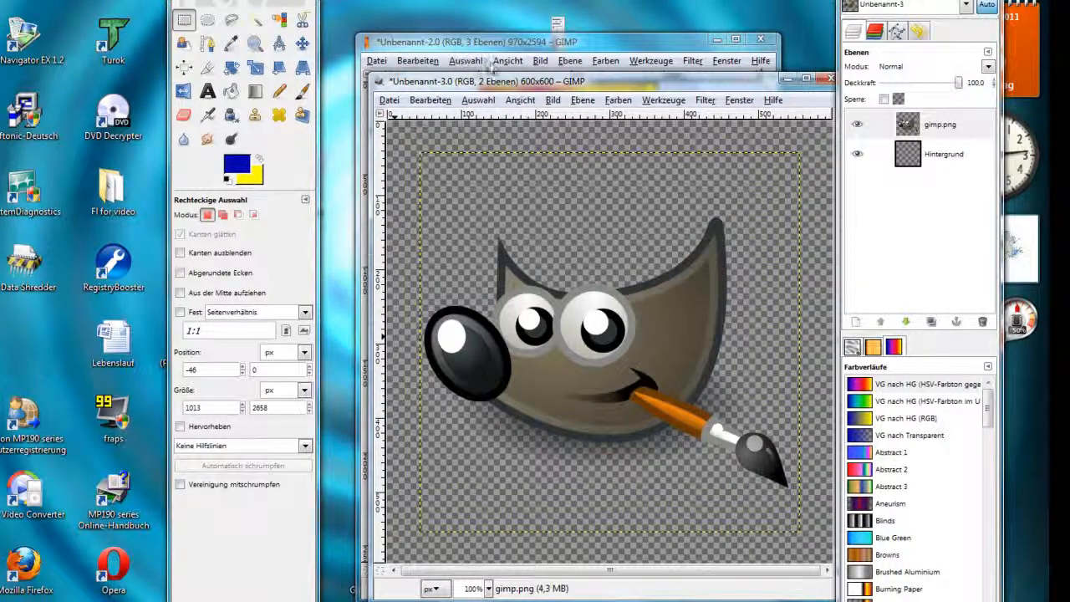
Scale the gimp.png layer to 125 × 125 pixels with the Skalieren tool
{"action": "left_click_drag", "start_coordinate": [516, 87], "coordinate": [516, 347]}
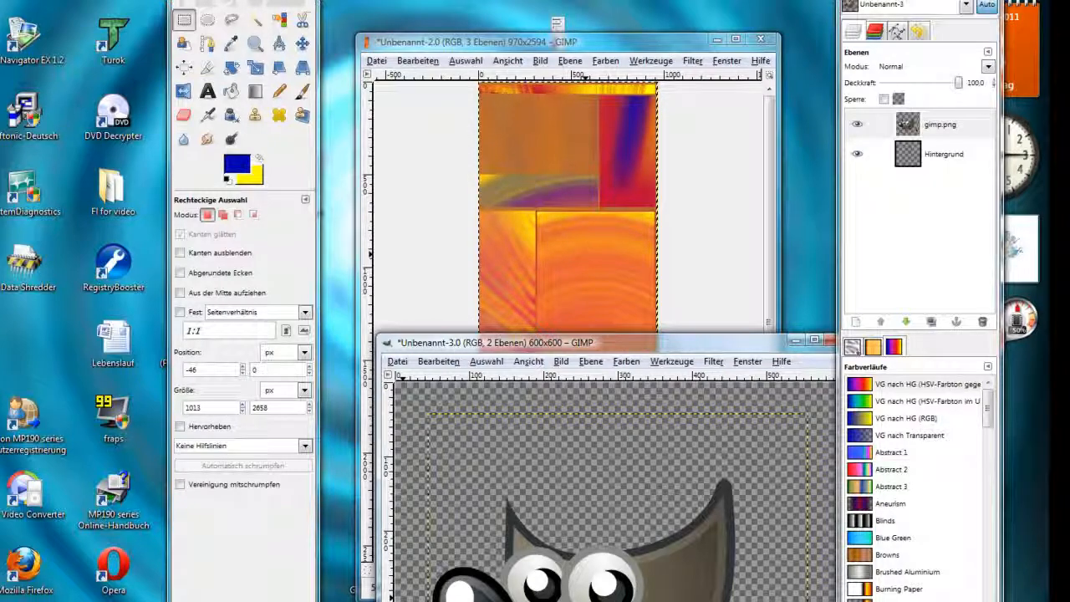
{"action": "left_click_drag", "start_coordinate": [633, 347], "coordinate": [602, 186]}
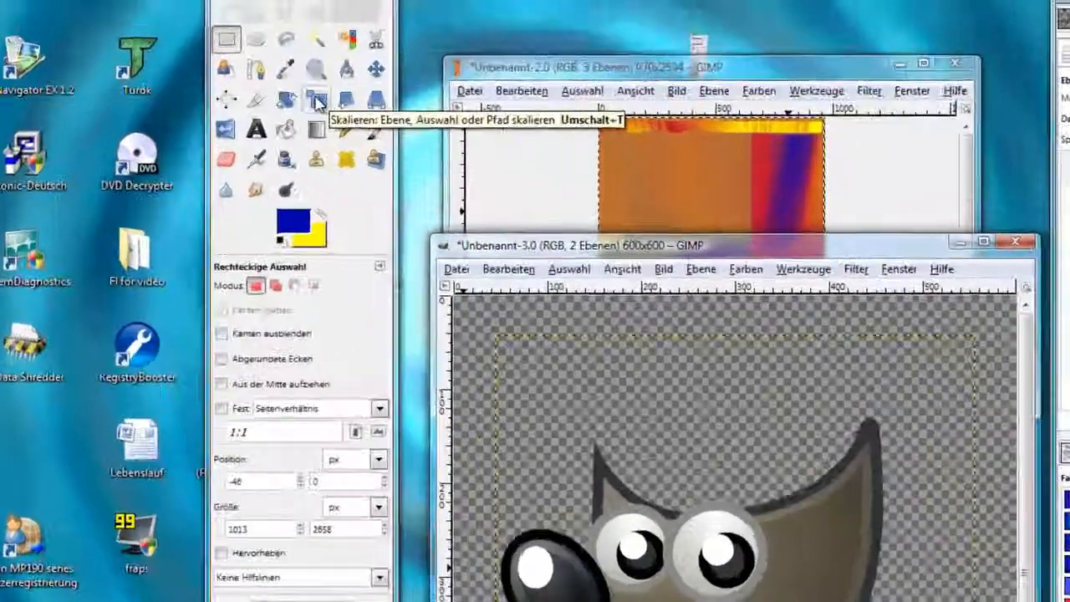
{"action": "left_click", "coordinate": [255, 71]}
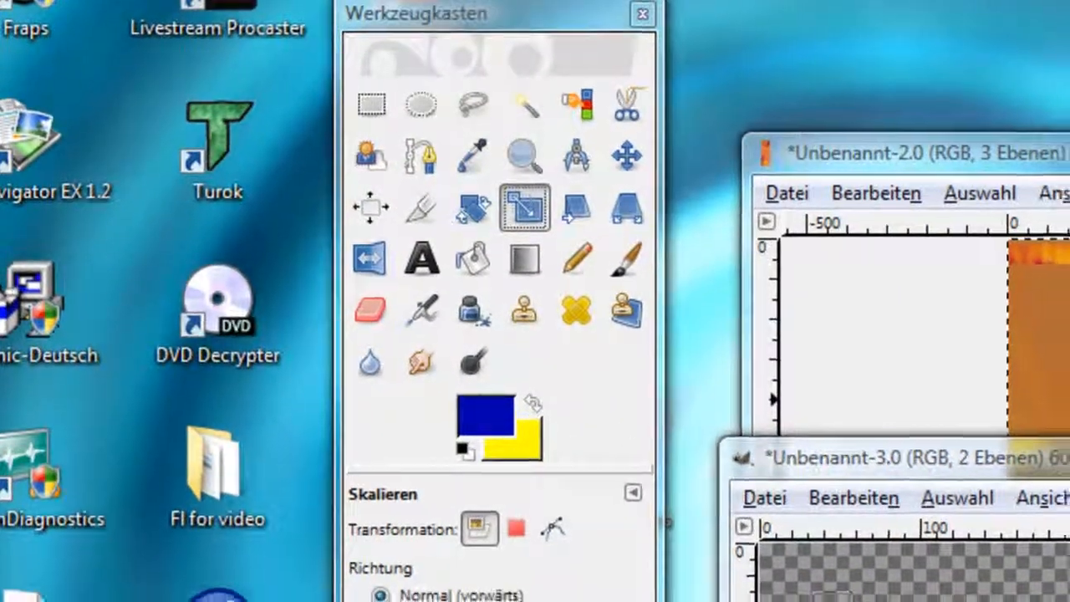
{"action": "left_click", "coordinate": [837, 586]}
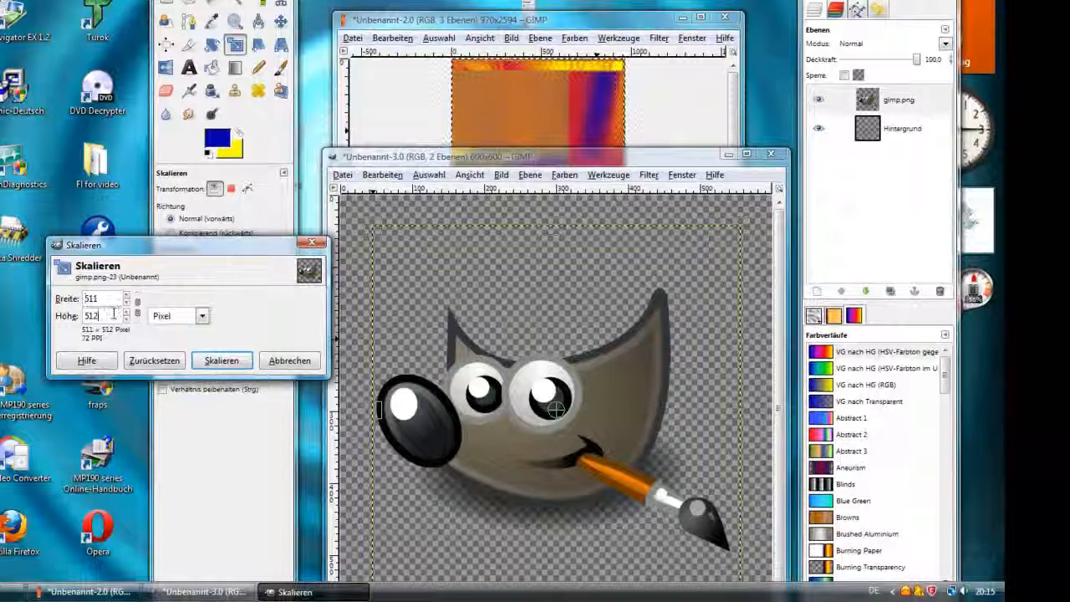
{"action": "double_click", "coordinate": [114, 314]}
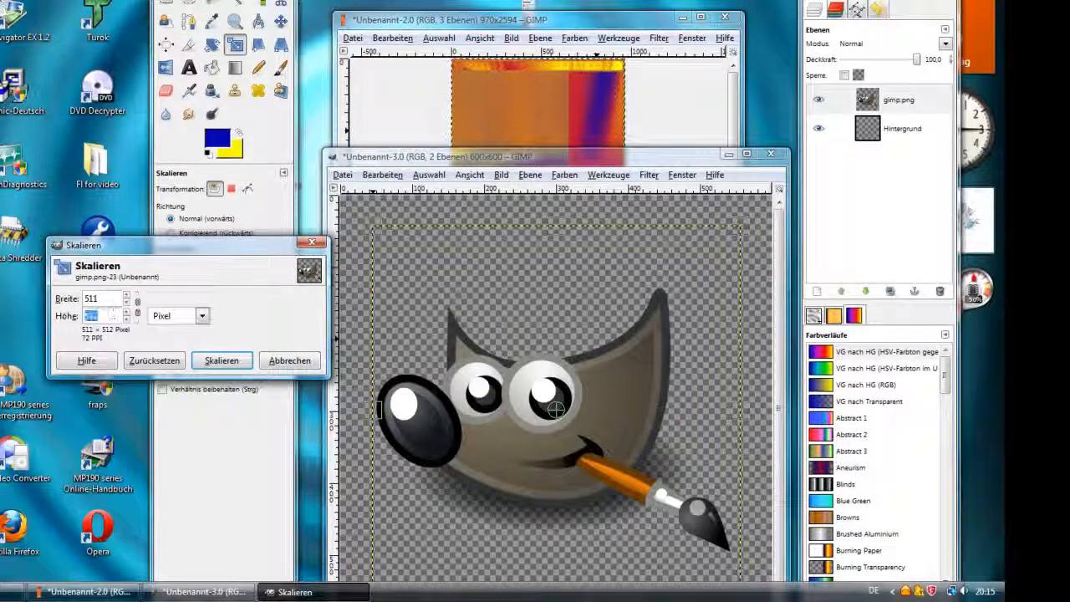
{"action": "type", "text": "125"}
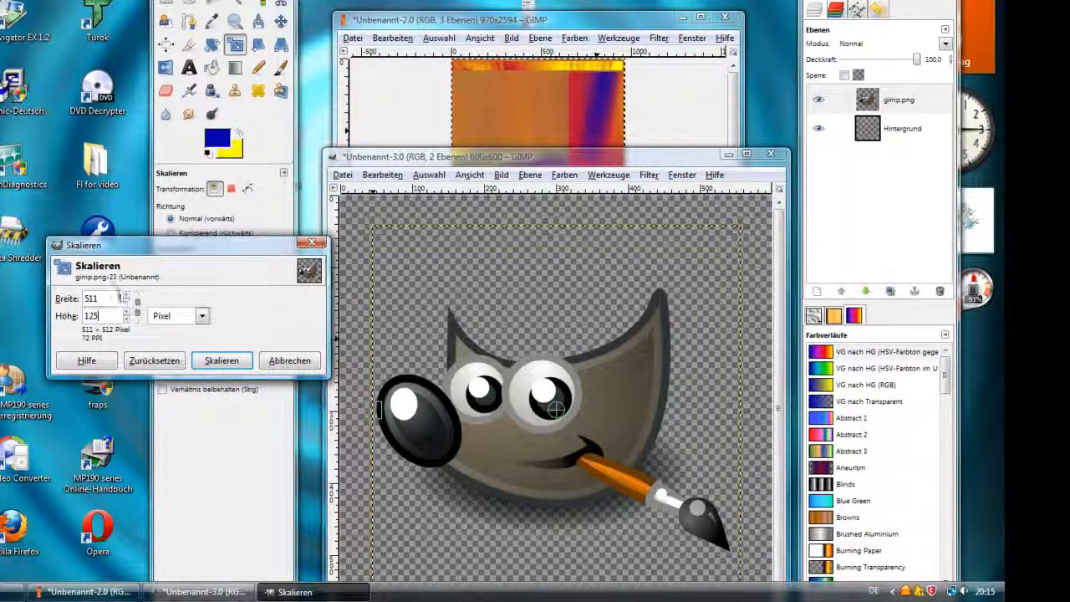
{"action": "key", "text": "shift+Tab"}
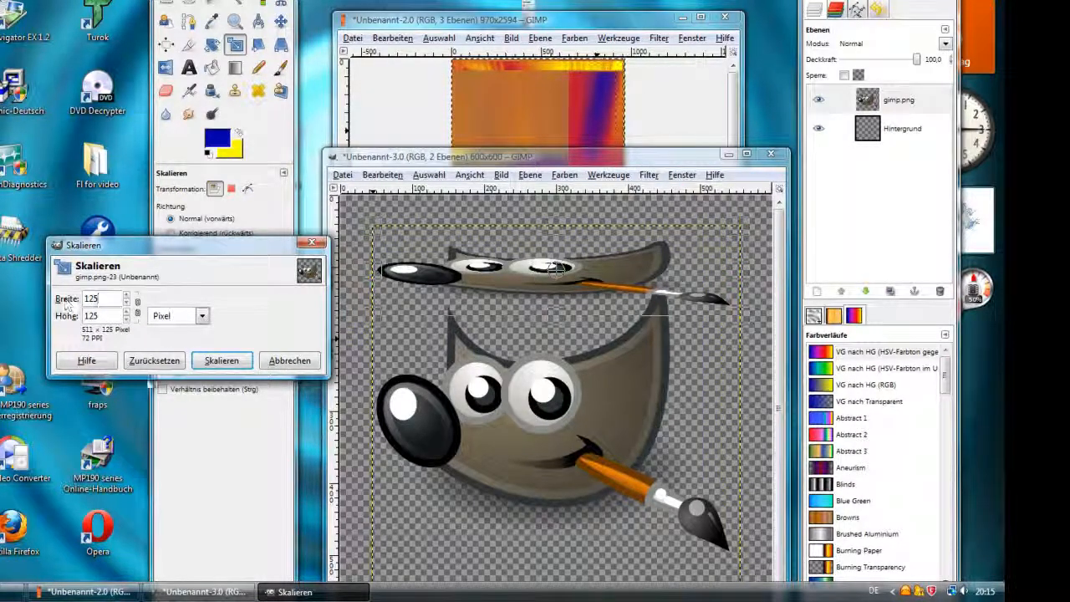
{"action": "left_click", "coordinate": [221, 360]}
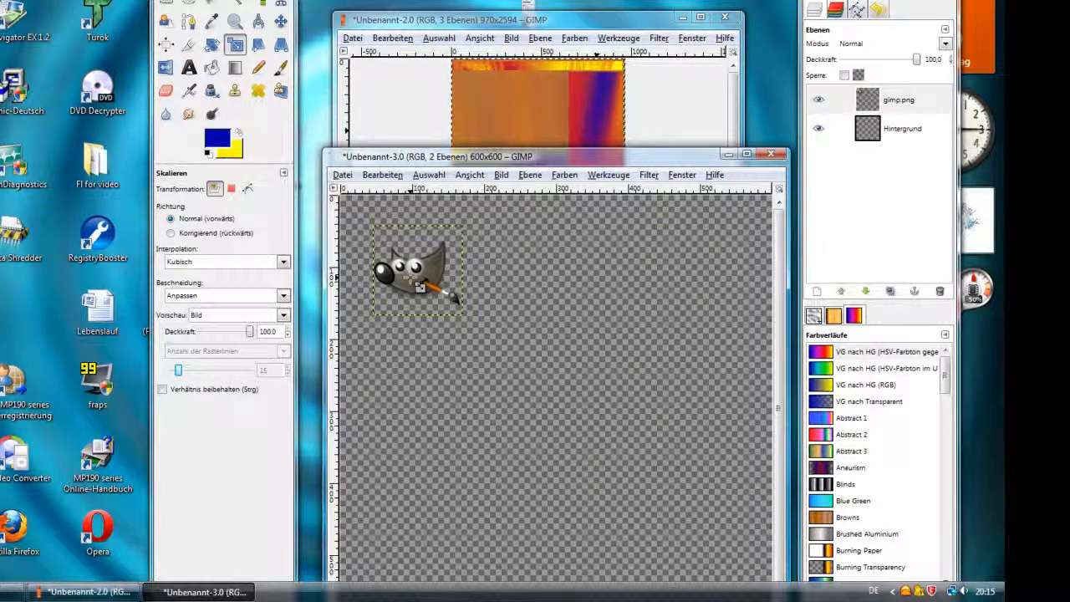
Set up saving the logo image in the Pictures folder under the name GIMP with the file type JPEG-Bild
{"action": "left_click", "coordinate": [343, 176]}
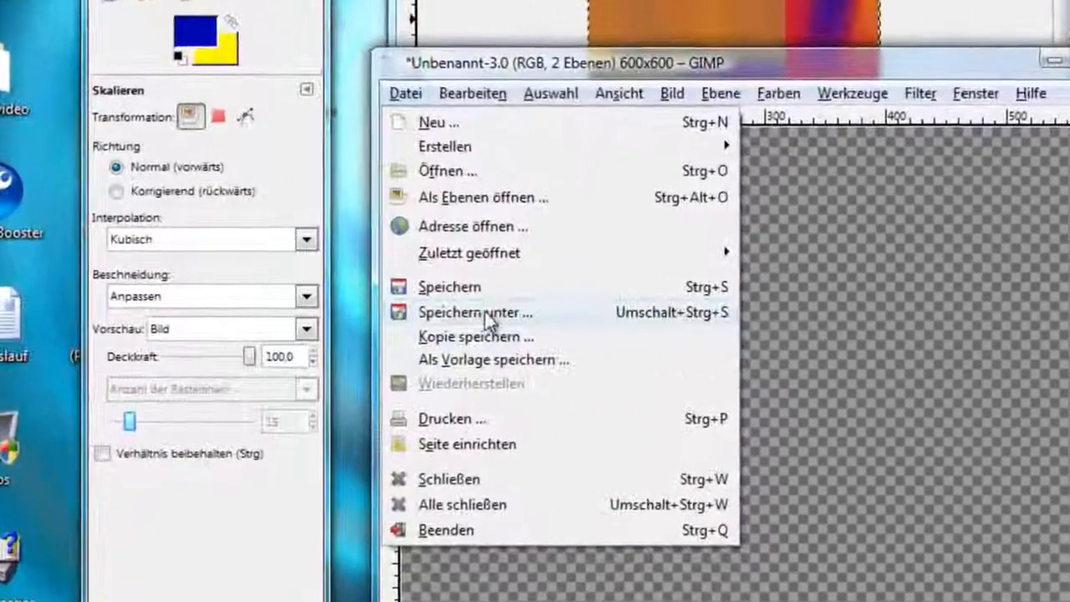
{"action": "left_click", "coordinate": [371, 304]}
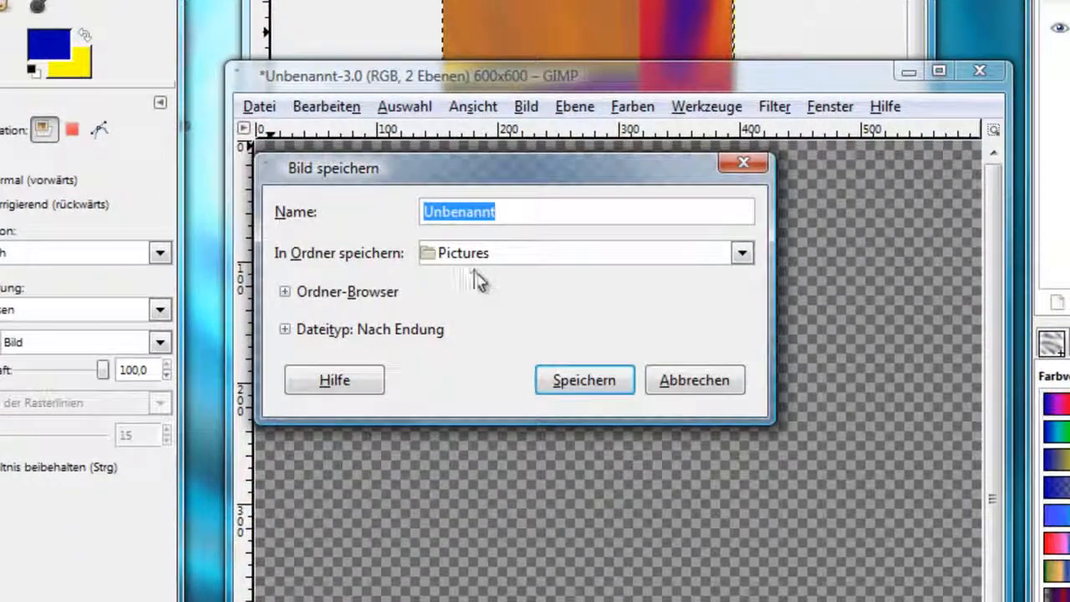
{"action": "left_click_drag", "start_coordinate": [531, 212], "coordinate": [300, 209]}
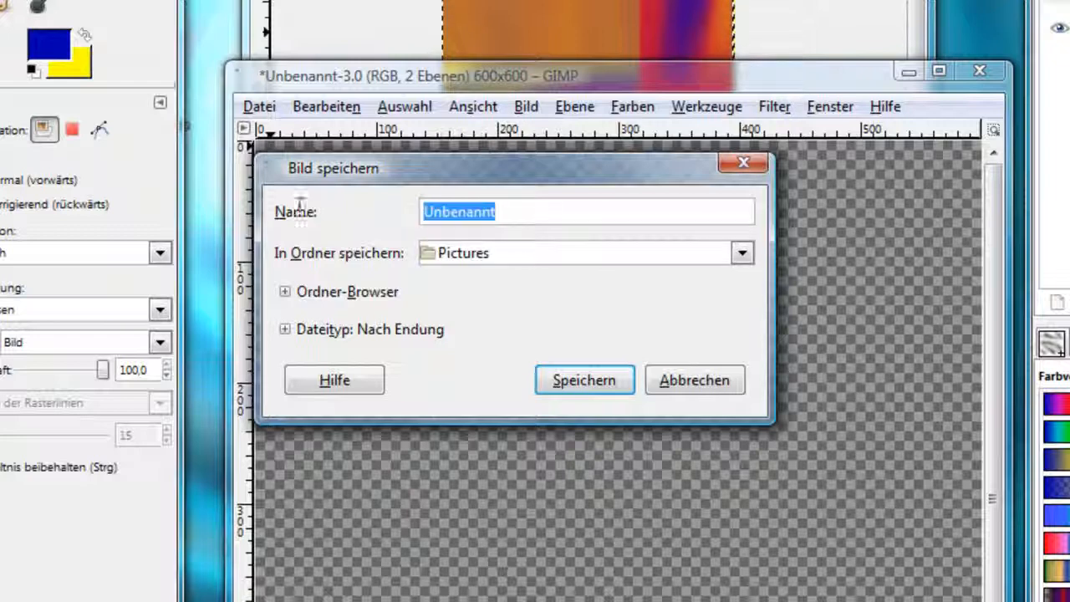
{"action": "type", "text": "GIMP"}
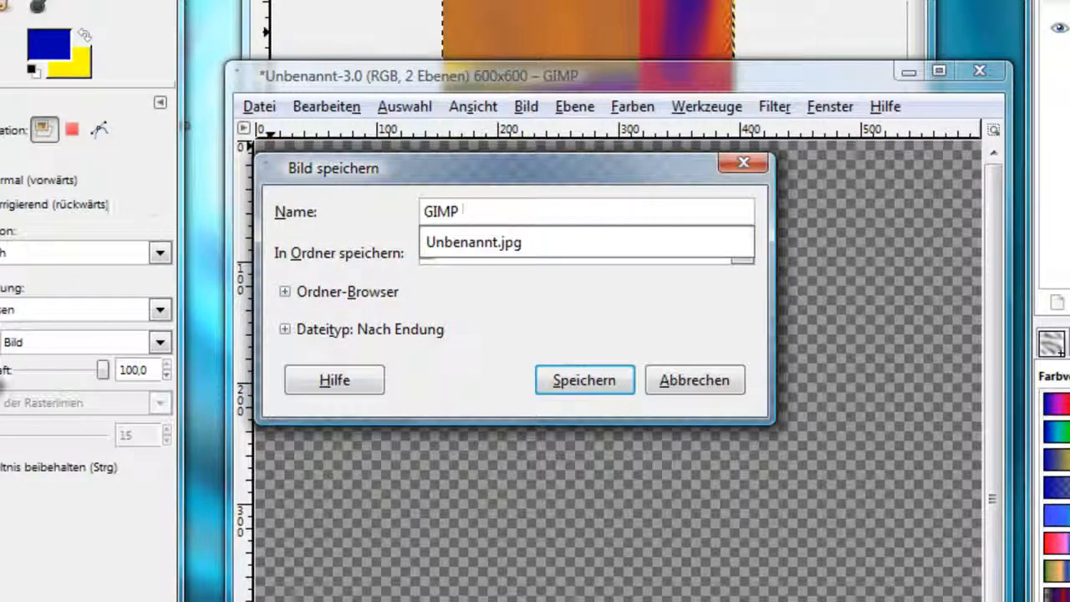
{"action": "left_click", "coordinate": [288, 330]}
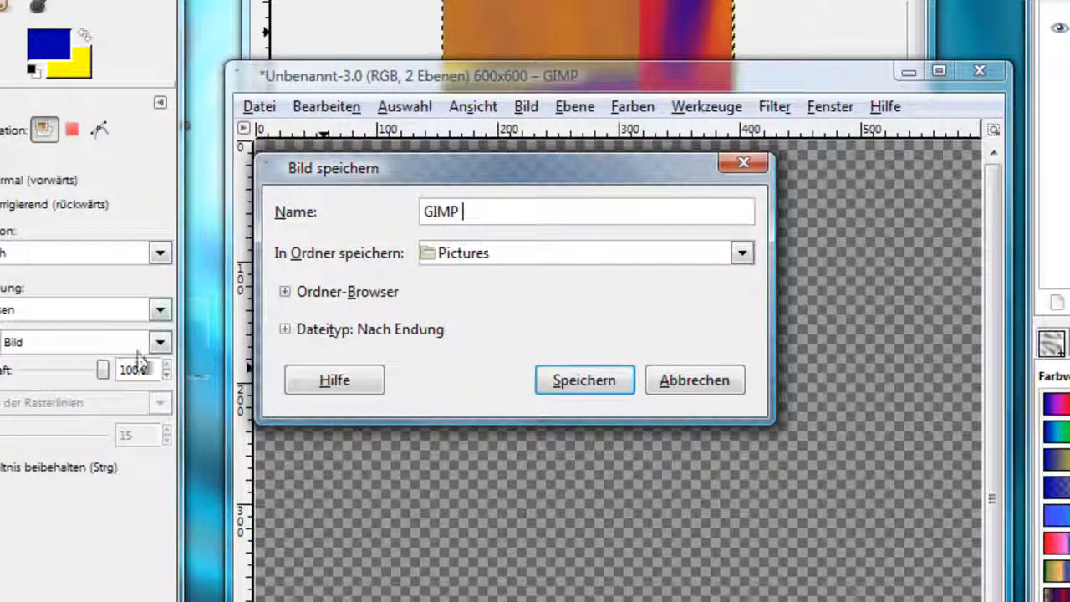
{"action": "left_click", "coordinate": [286, 330]}
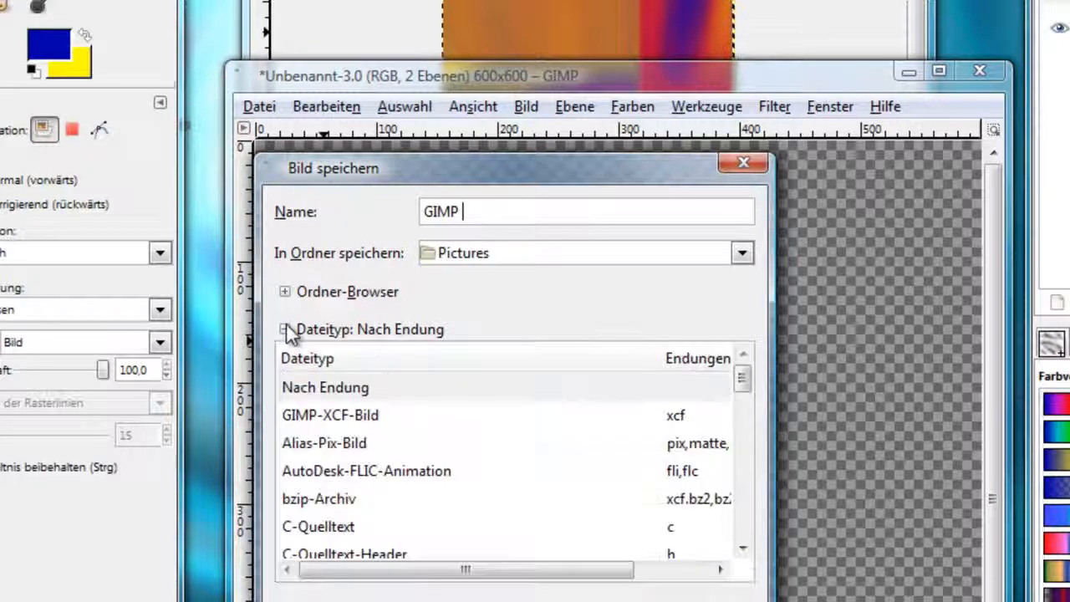
{"action": "scroll", "coordinate": [351, 424], "scroll_direction": "down", "scroll_amount": 5}
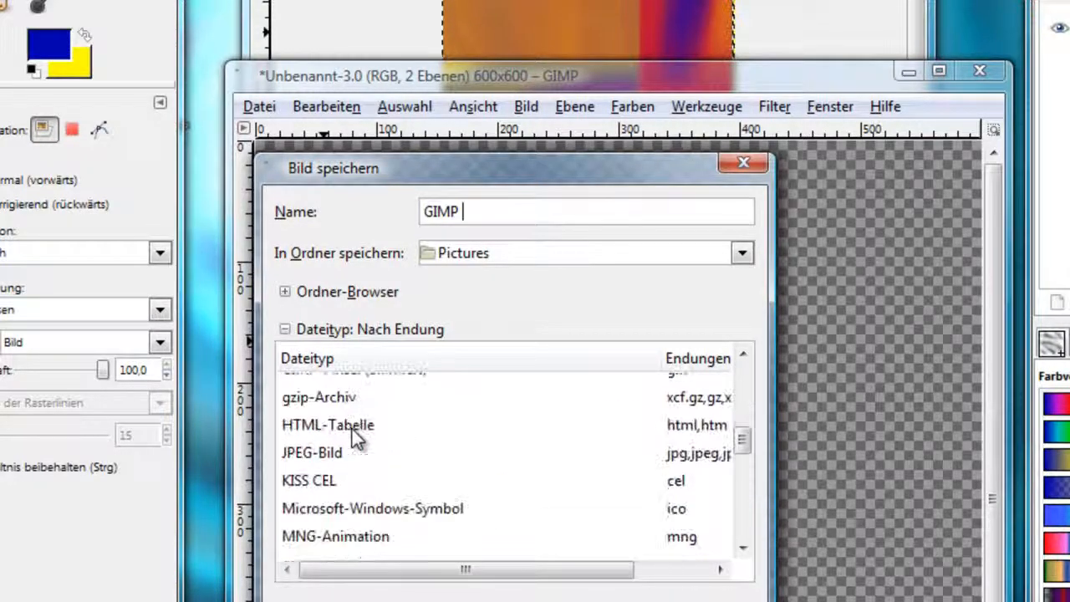
{"action": "left_click", "coordinate": [330, 454]}
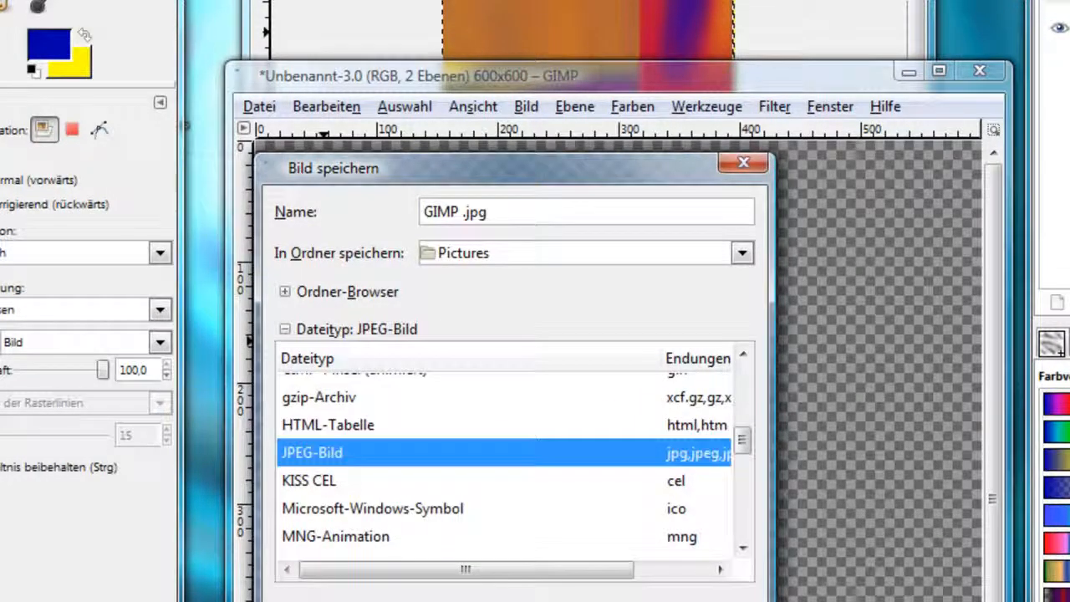
Save the logo image as a JPEG, ignoring the suggested export and using quality 85
{"action": "key", "text": "Return"}
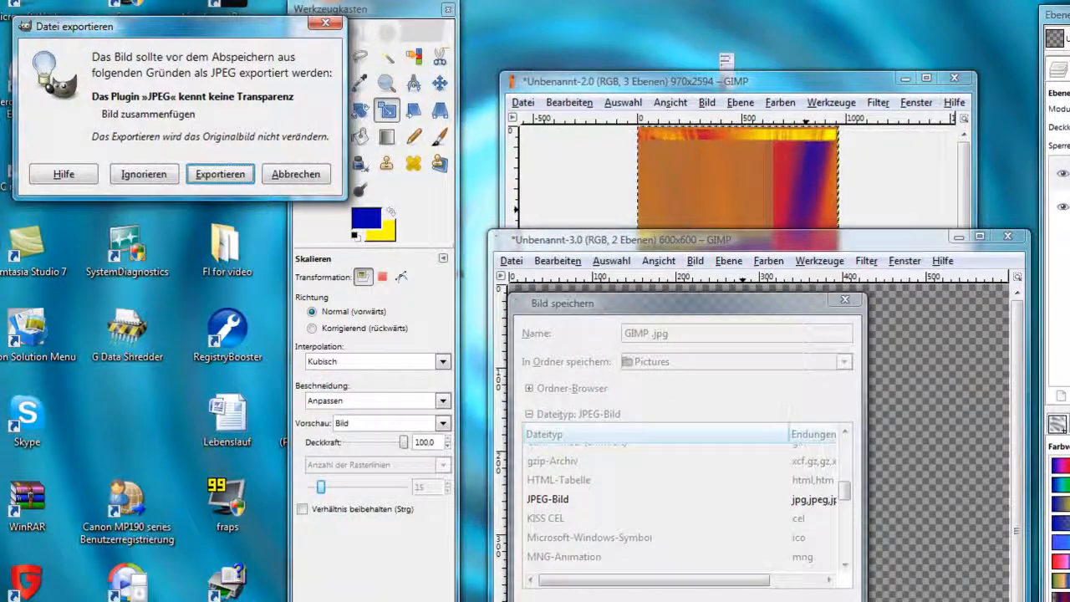
{"action": "left_click", "coordinate": [331, 26]}
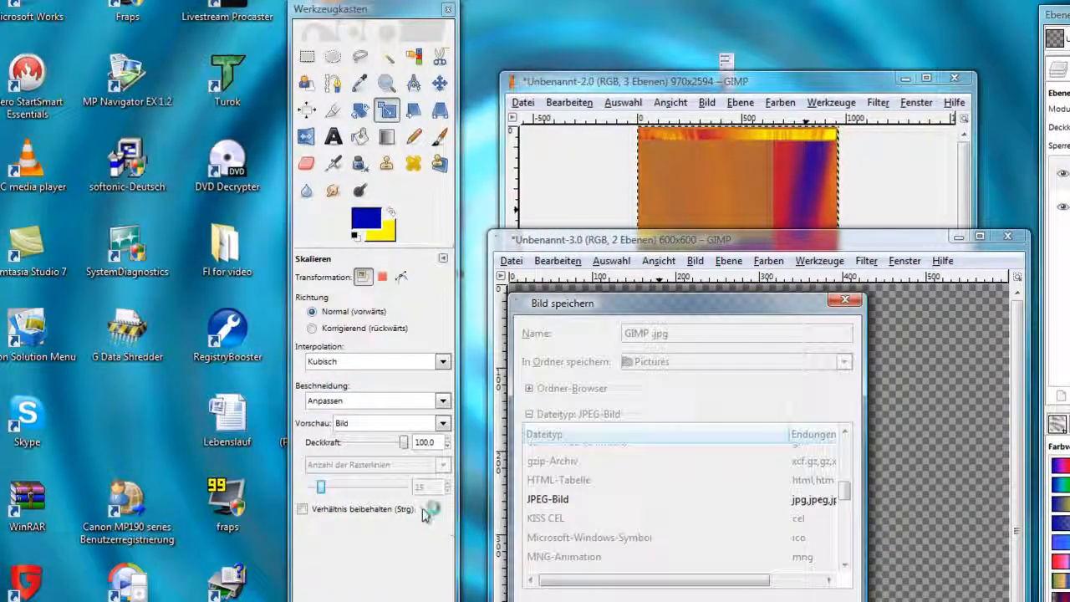
{"action": "key", "text": "Return"}
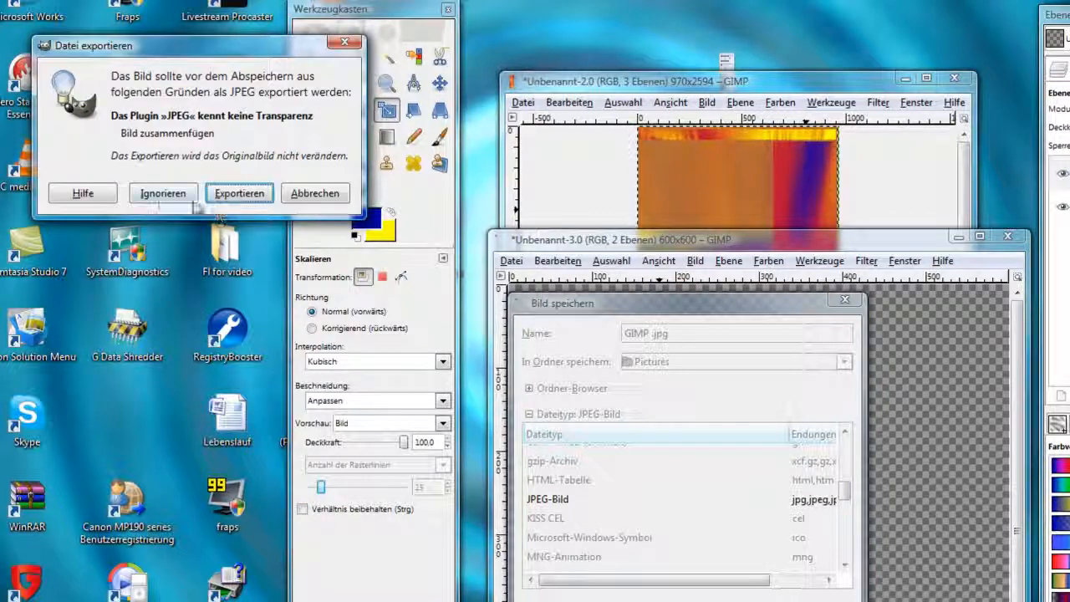
{"action": "left_click", "coordinate": [160, 196]}
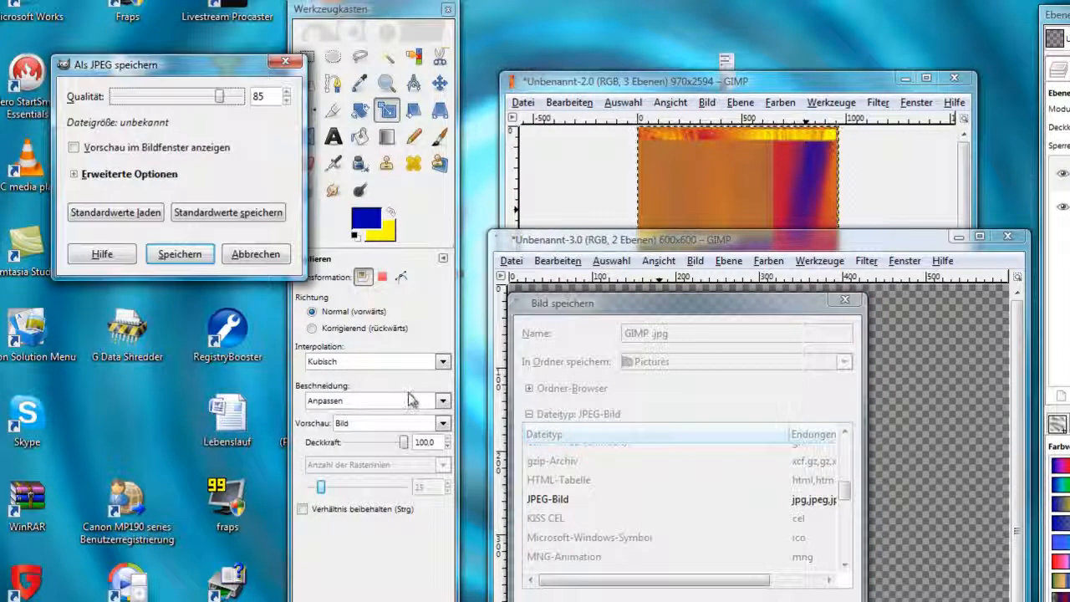
{"action": "left_click", "coordinate": [201, 255]}
Check the saved GIMP file in the Bilder folder with the logo image minimised, and close the folder
{"action": "key", "text": "super"}
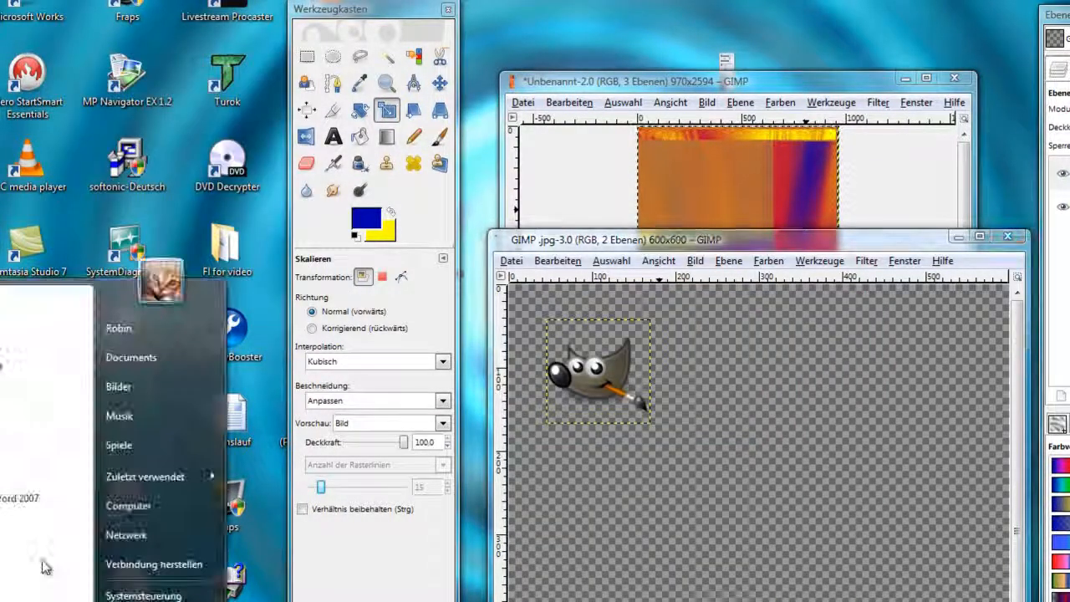
{"action": "left_click", "coordinate": [151, 387]}
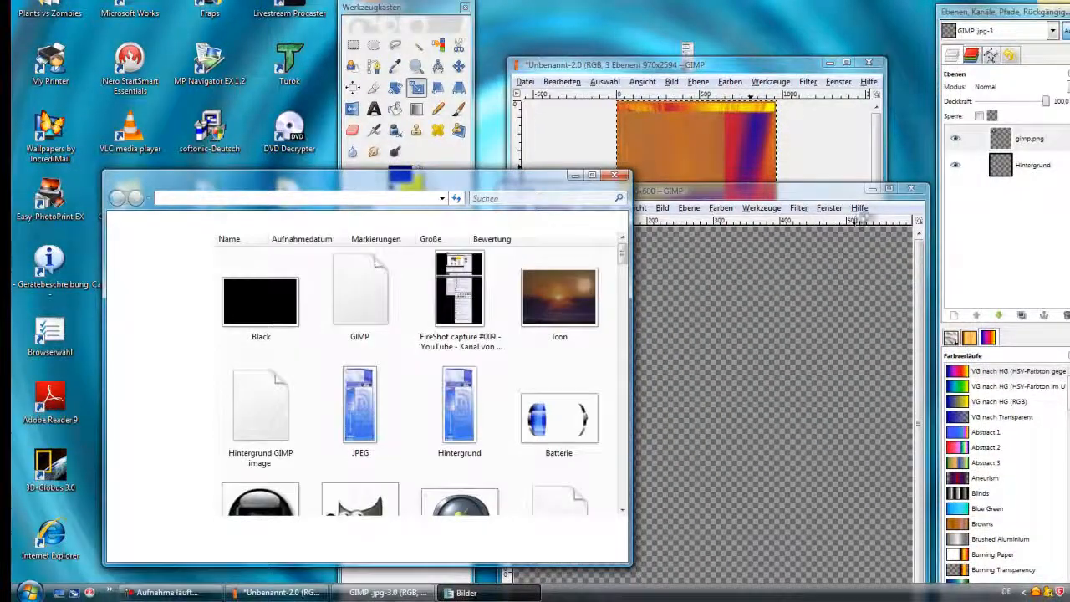
{"action": "left_click", "coordinate": [872, 194]}
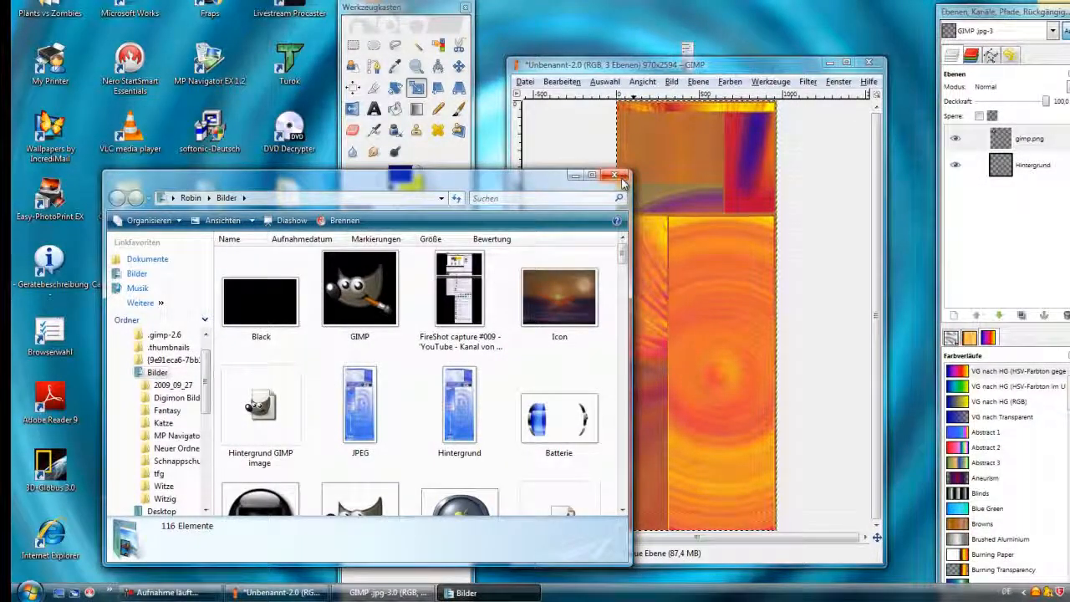
{"action": "left_click", "coordinate": [618, 176]}
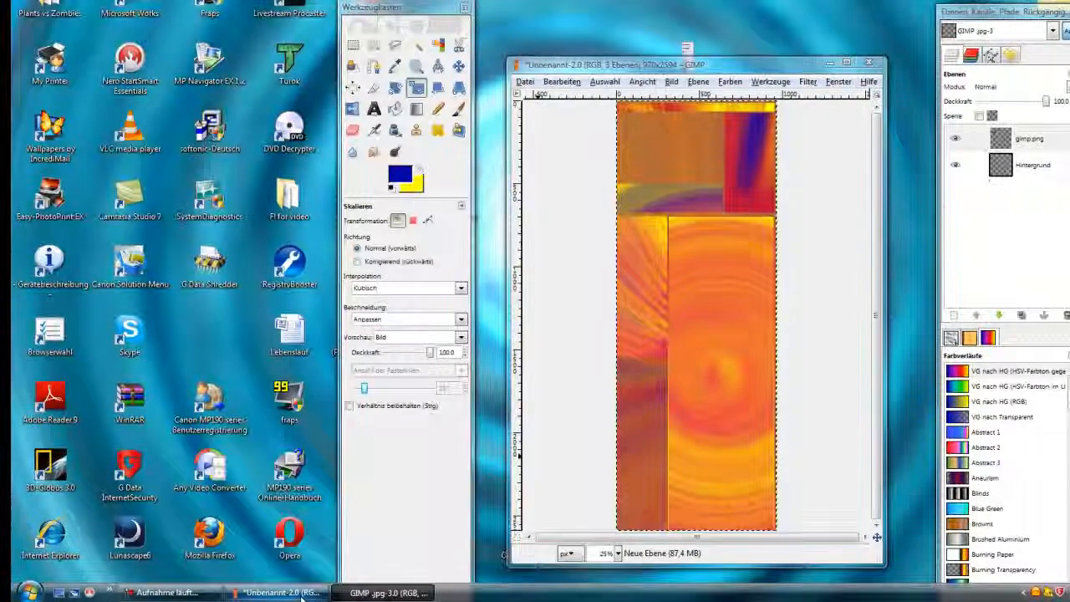
Restore the logo image and set it up for saving again in Pictures, with the file type PNG-Bild
{"action": "mouse_move", "coordinate": [303, 595]}
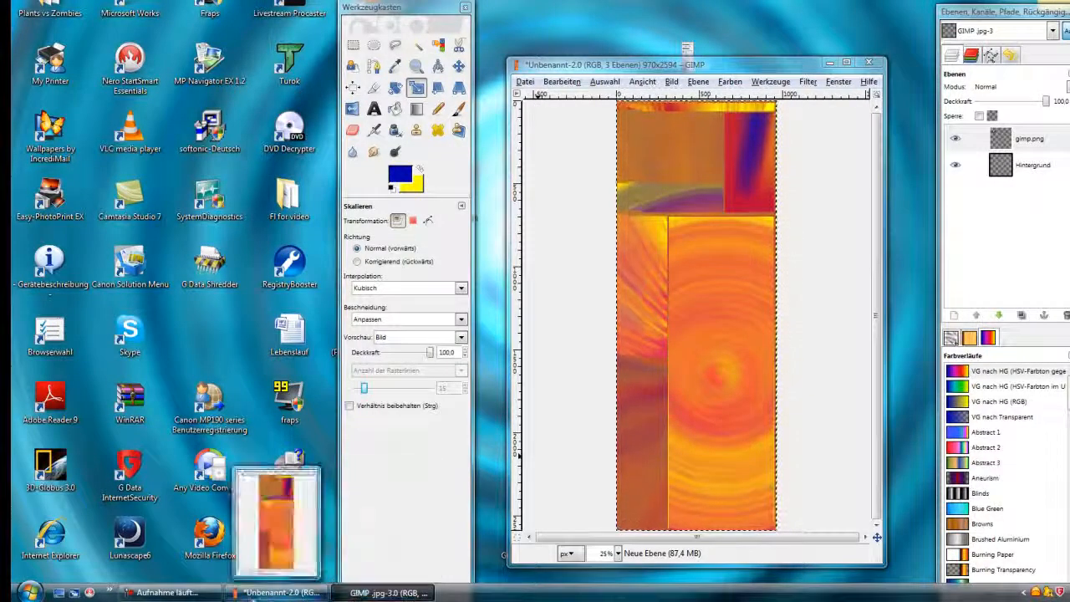
{"action": "left_click", "coordinate": [381, 593]}
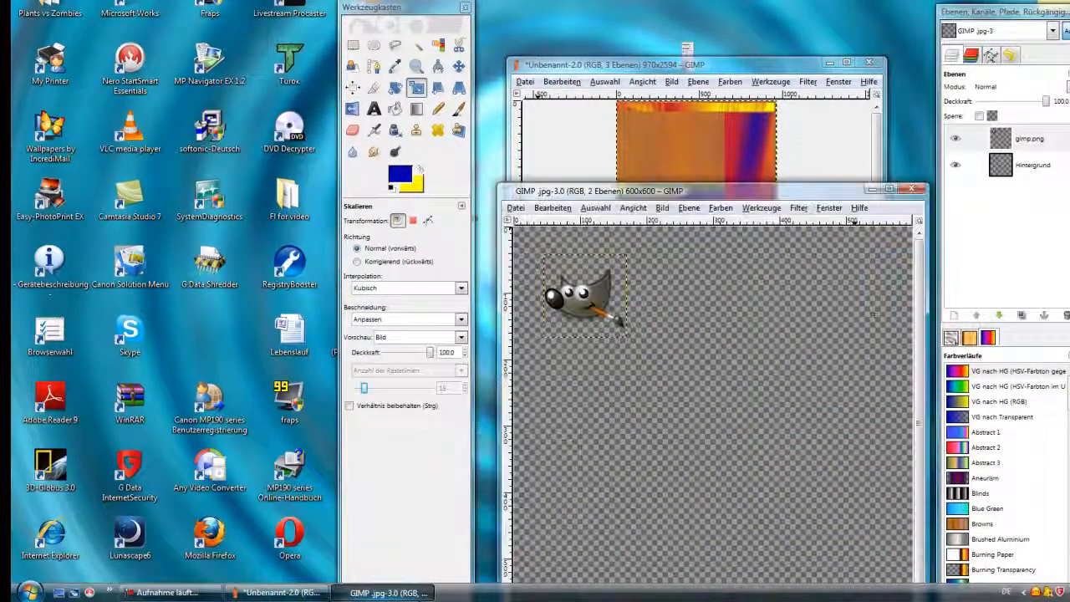
{"action": "left_click_drag", "start_coordinate": [731, 194], "coordinate": [693, 158]}
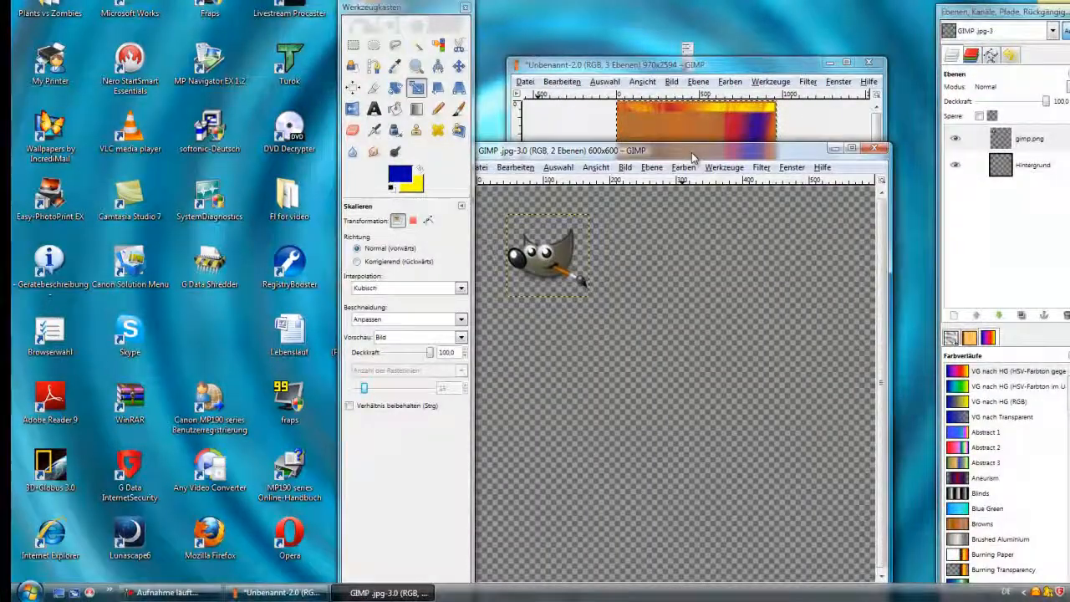
{"action": "left_click", "coordinate": [484, 167]}
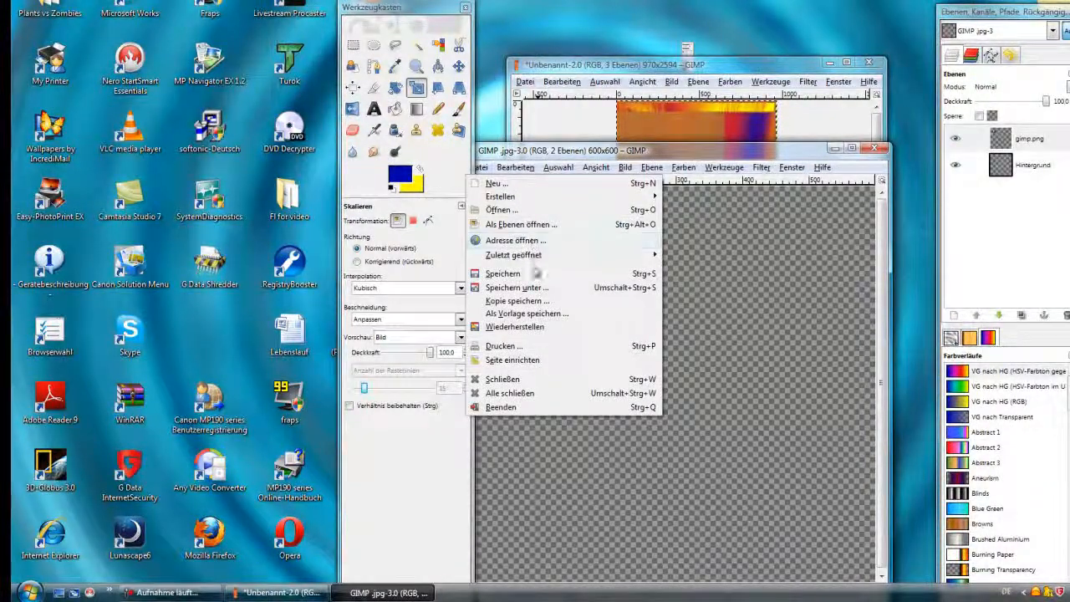
{"action": "left_click", "coordinate": [535, 287]}
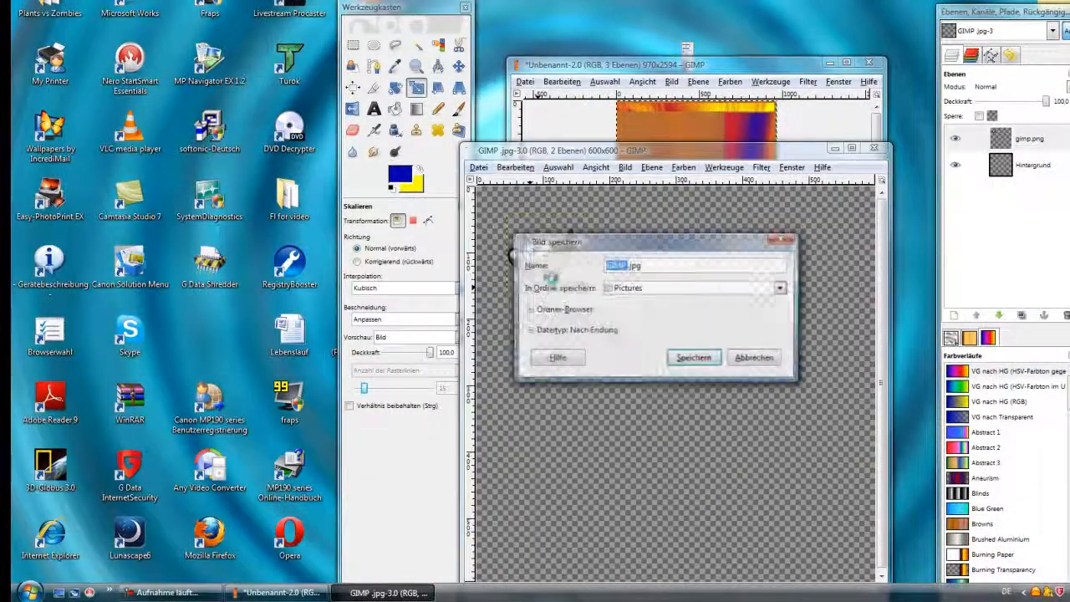
{"action": "double_click", "coordinate": [636, 265]}
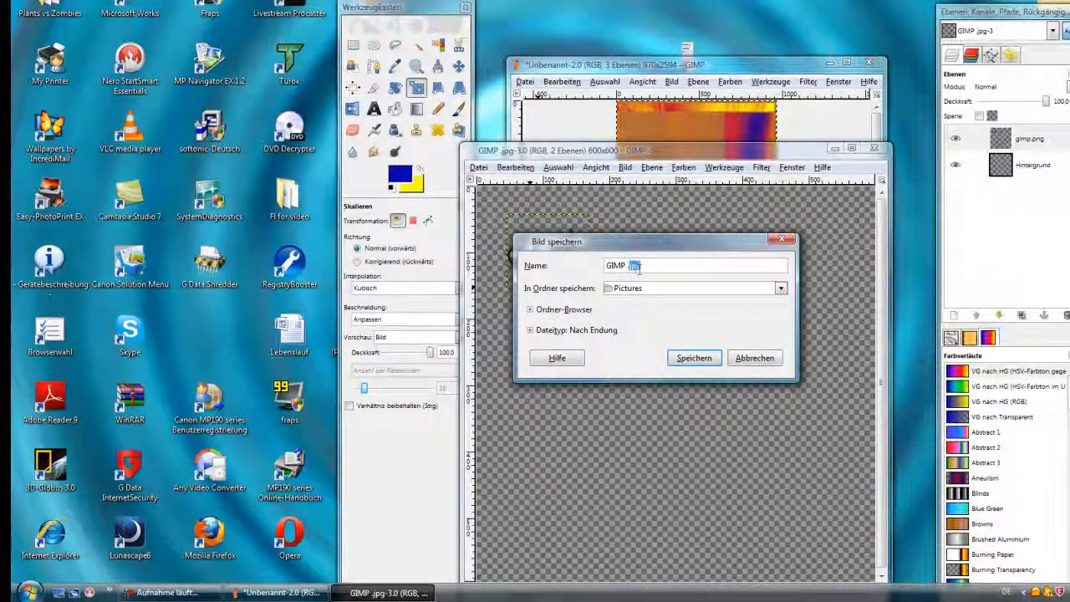
{"action": "left_click", "coordinate": [532, 332]}
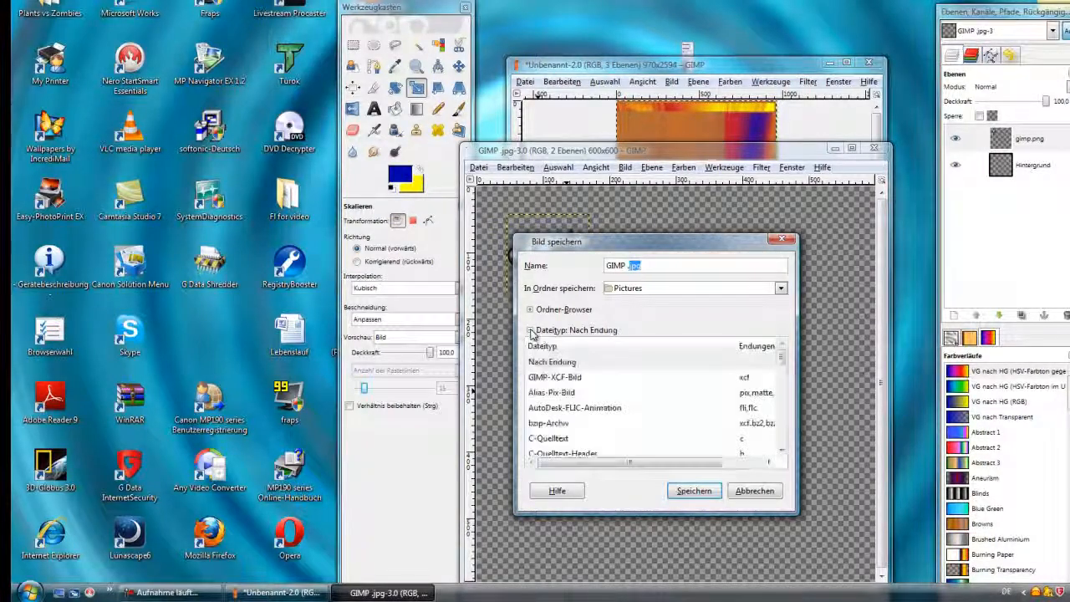
{"action": "scroll", "coordinate": [550, 368], "scroll_direction": "down", "scroll_amount": 5}
{"action": "scroll", "coordinate": [555, 374], "scroll_direction": "down", "scroll_amount": 5}
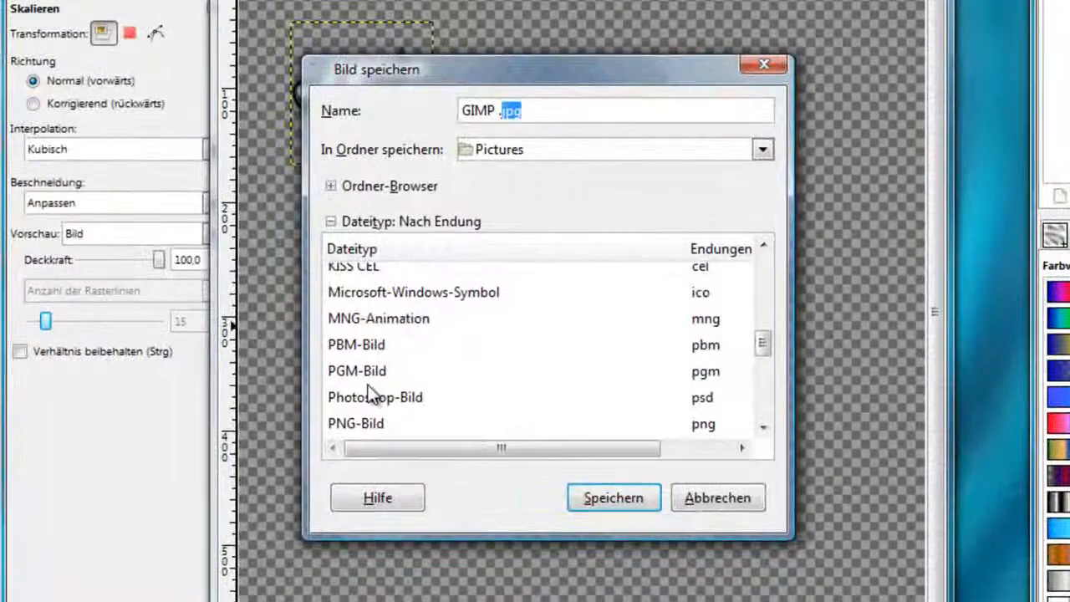
{"action": "scroll", "coordinate": [414, 403], "scroll_direction": "down", "scroll_amount": 1}
{"action": "left_click", "coordinate": [357, 389]}
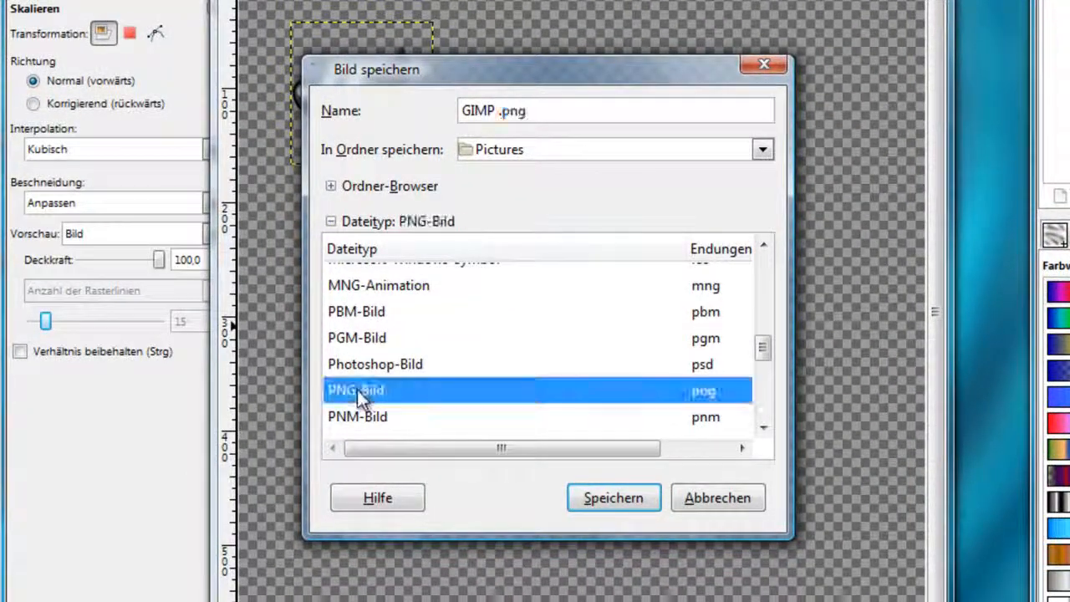
Save the logo image as a PNG, ignoring the suggested export and using the default PNG options
{"action": "left_click", "coordinate": [642, 498]}
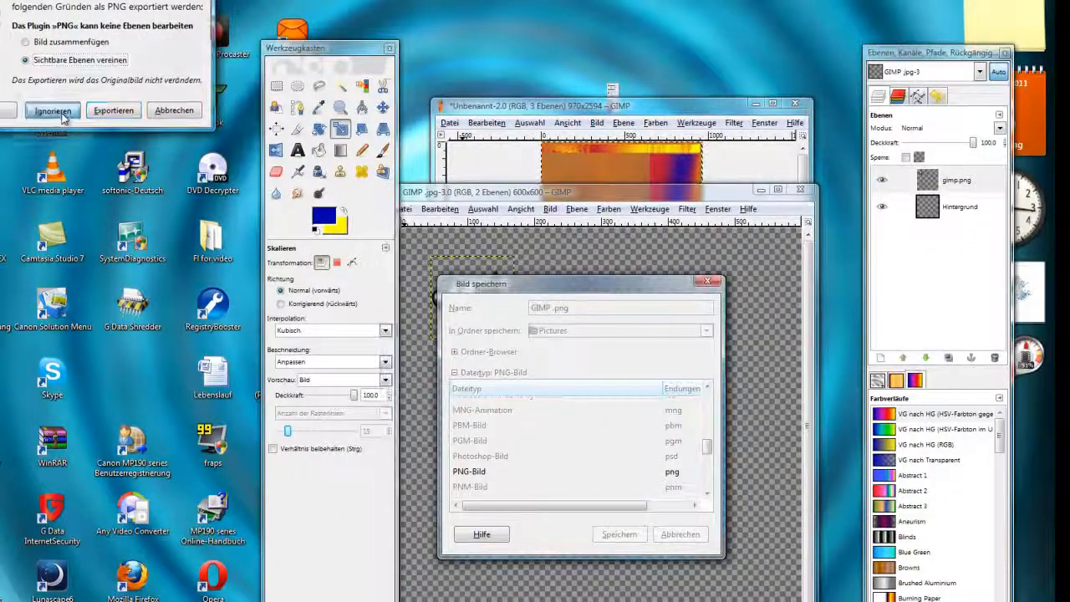
{"action": "left_click", "coordinate": [51, 112]}
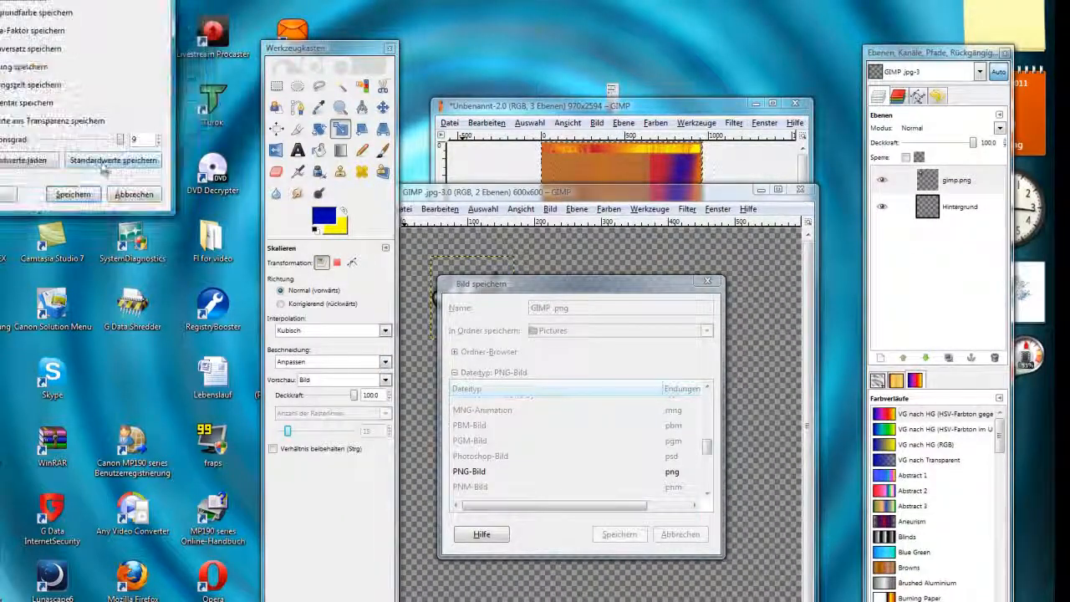
{"action": "left_click", "coordinate": [105, 201]}
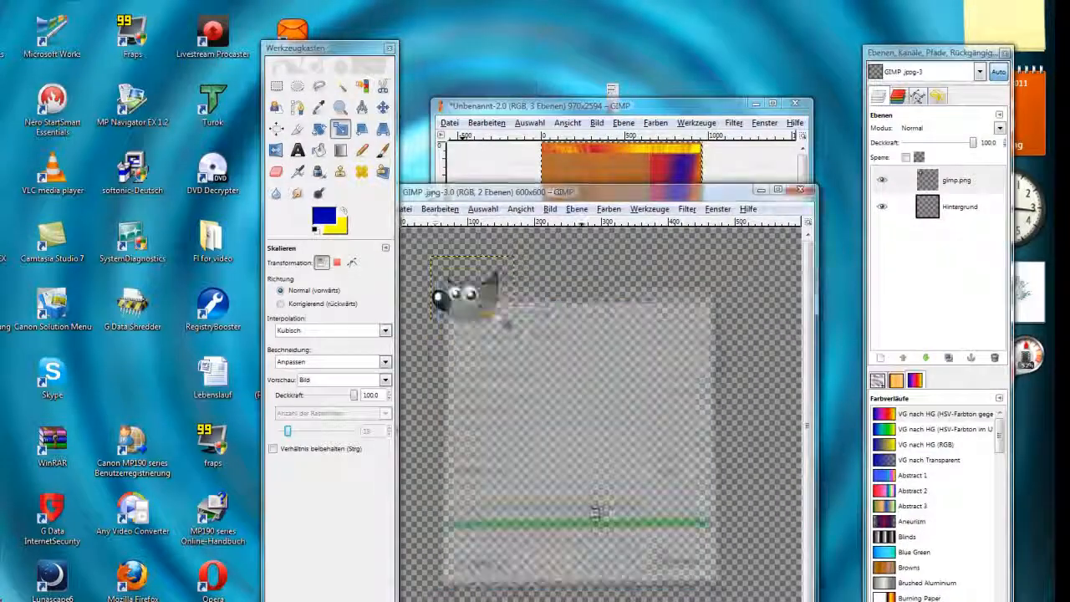
Minimise the logo image and add the transparent GIMP PNG from the Bilder folder to the 970x2594 background image as a layer
{"action": "key", "text": "super"}
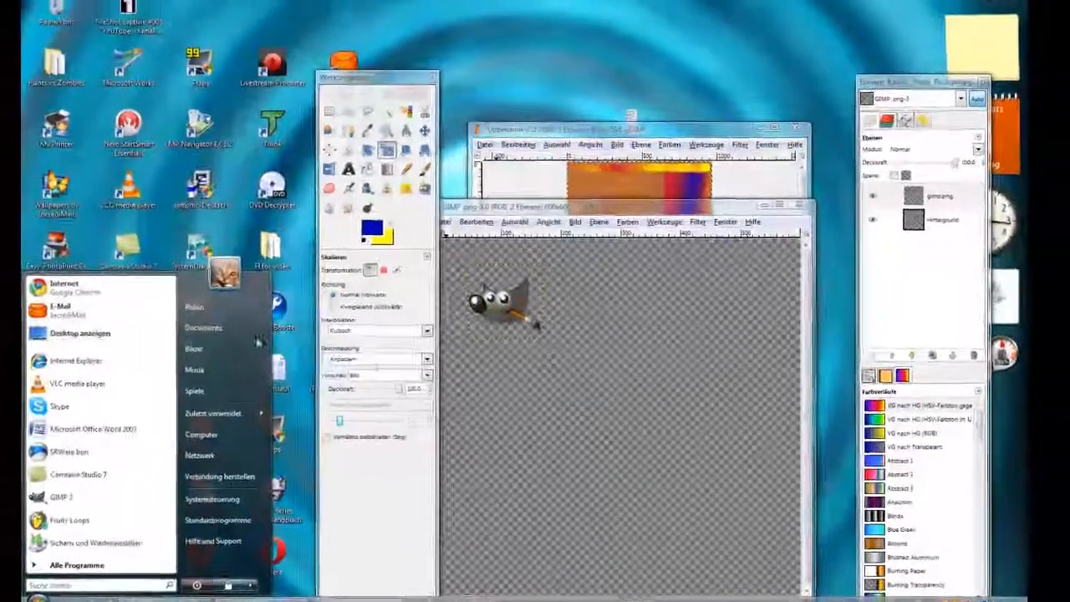
{"action": "left_click", "coordinate": [259, 344]}
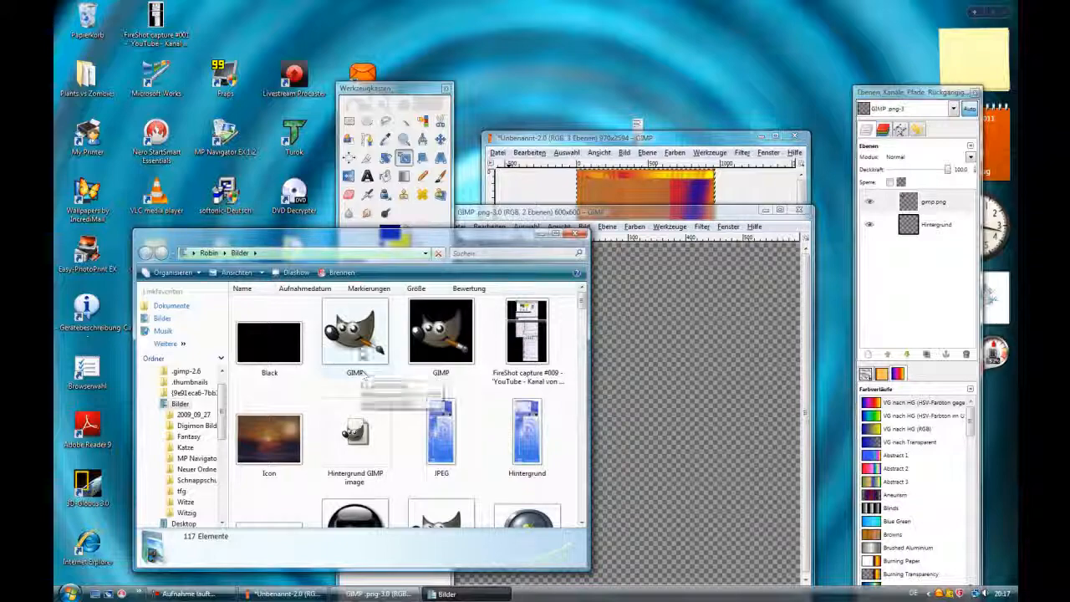
{"action": "left_click", "coordinate": [778, 211]}
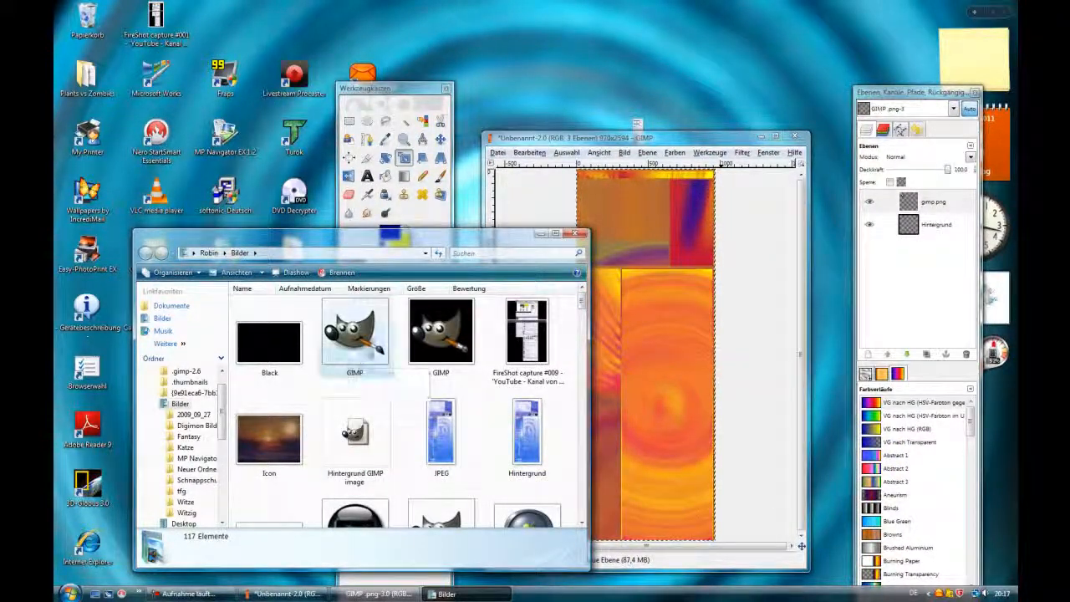
{"action": "left_click_drag", "start_coordinate": [355, 335], "coordinate": [566, 240]}
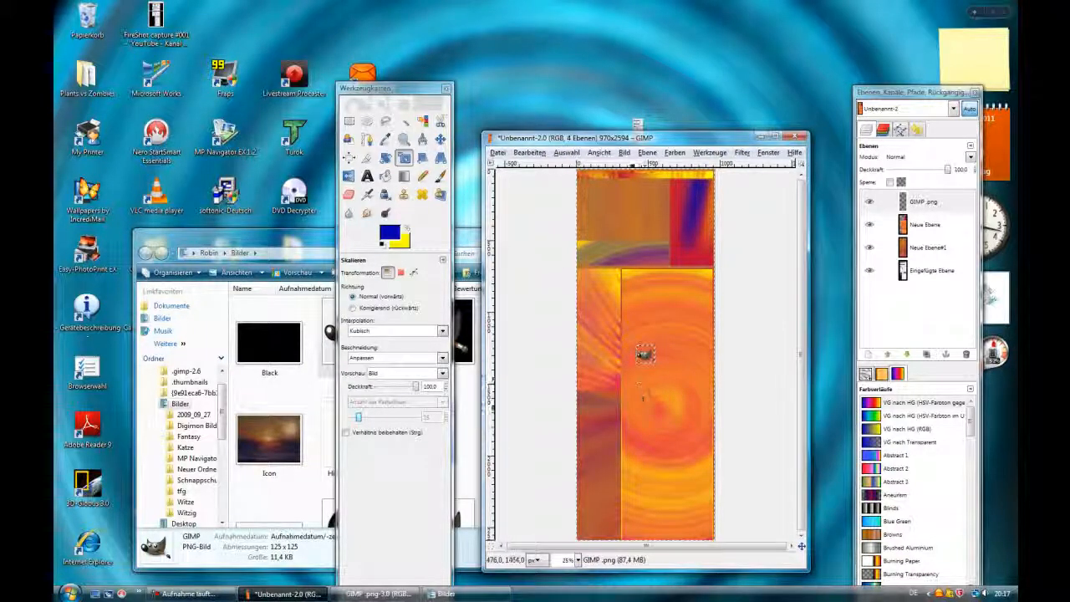
Try to move the small GIMP logo layer upwards on the background image with the Move tool
{"action": "scroll", "coordinate": [643, 398], "scroll_direction": "up", "scroll_amount": 4}
{"action": "scroll", "coordinate": [675, 365], "scroll_direction": "down", "scroll_amount": 1}
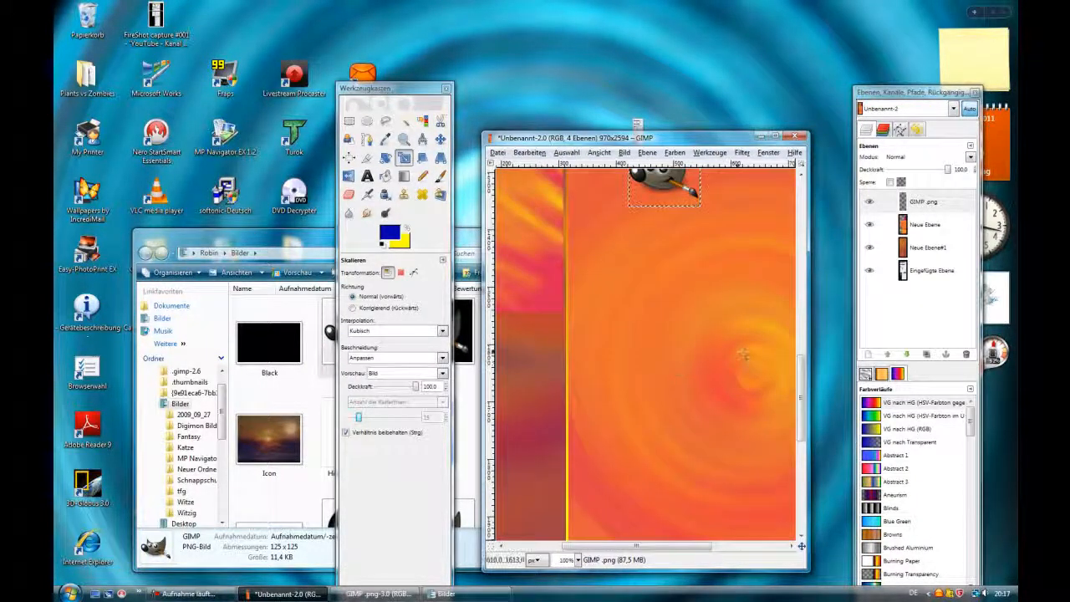
{"action": "left_click_drag", "start_coordinate": [805, 393], "coordinate": [802, 346]}
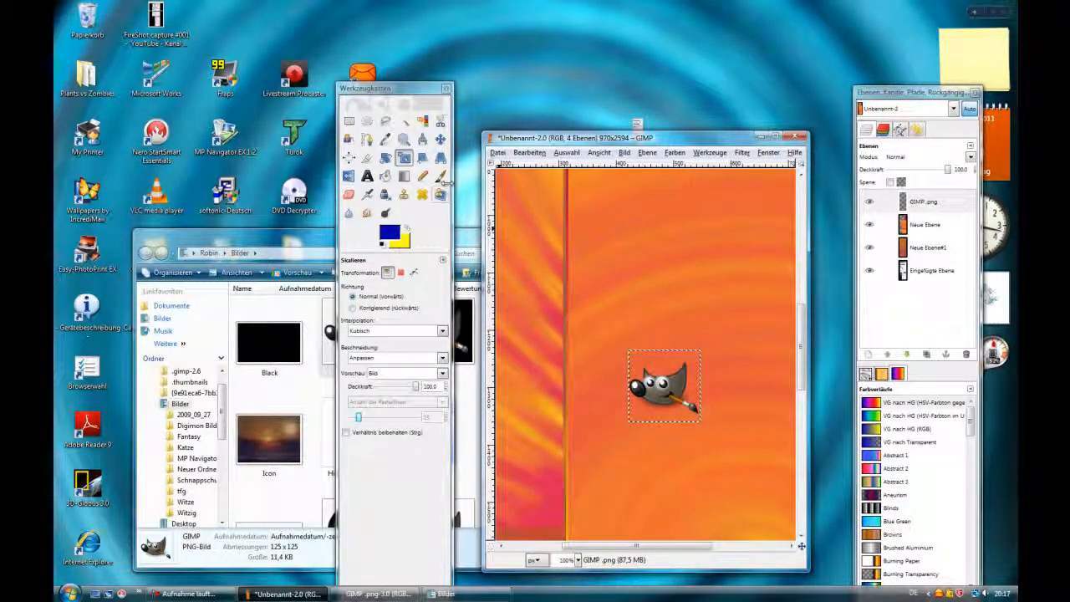
{"action": "left_click", "coordinate": [440, 139]}
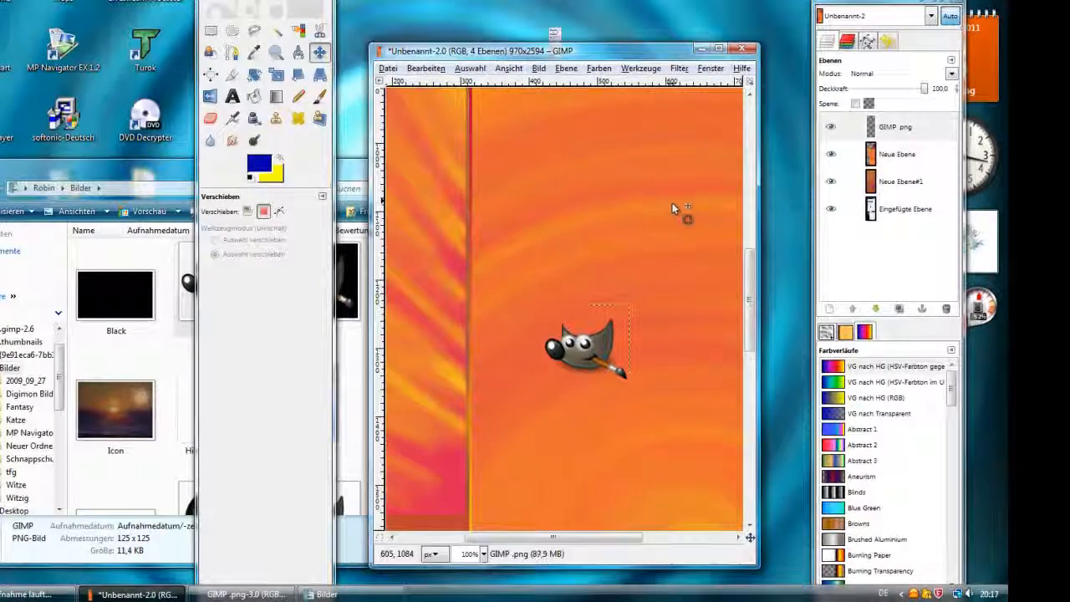
{"action": "scroll", "coordinate": [974, 384], "scroll_direction": "up", "scroll_amount": 3}
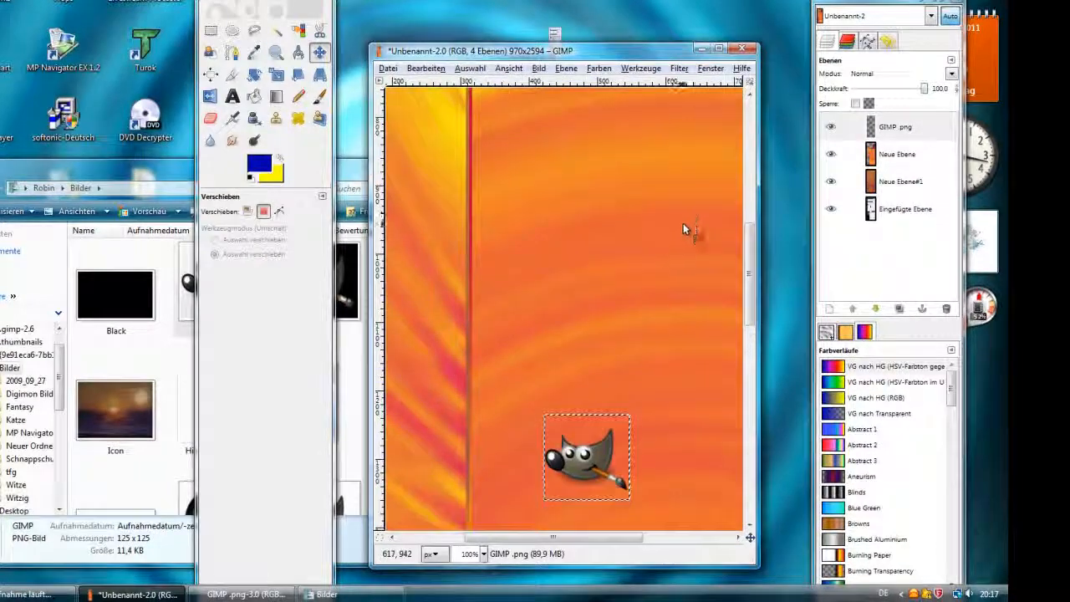
{"action": "left_click_drag", "start_coordinate": [585, 440], "coordinate": [619, 264]}
{"action": "left_click_drag", "start_coordinate": [569, 272], "coordinate": [584, 453]}
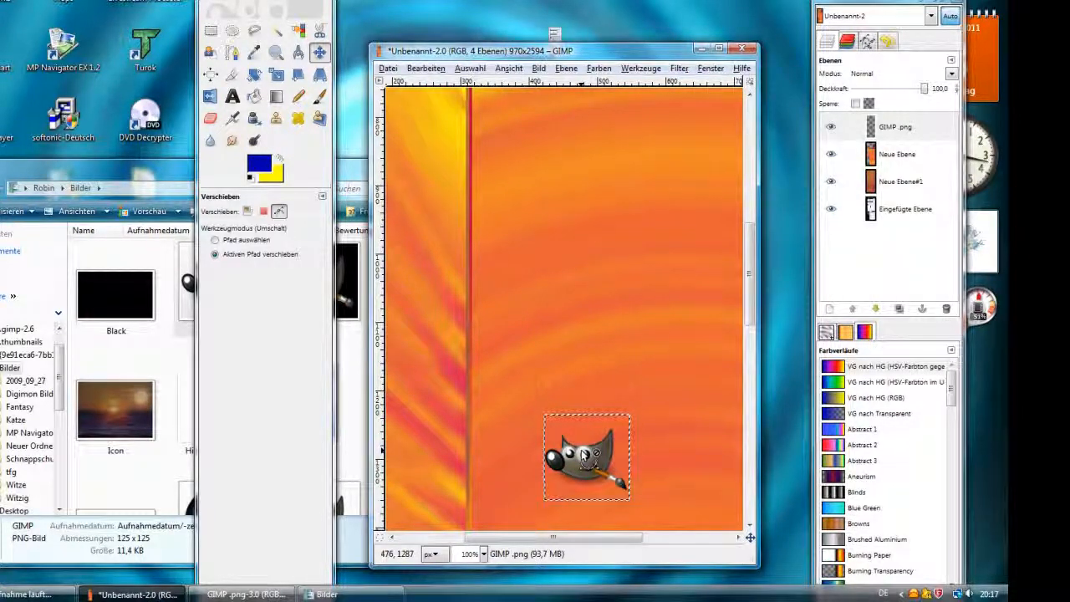
Undo the insertion of the GIMP logo layer in the background image
{"action": "key", "text": "ctrl+z"}
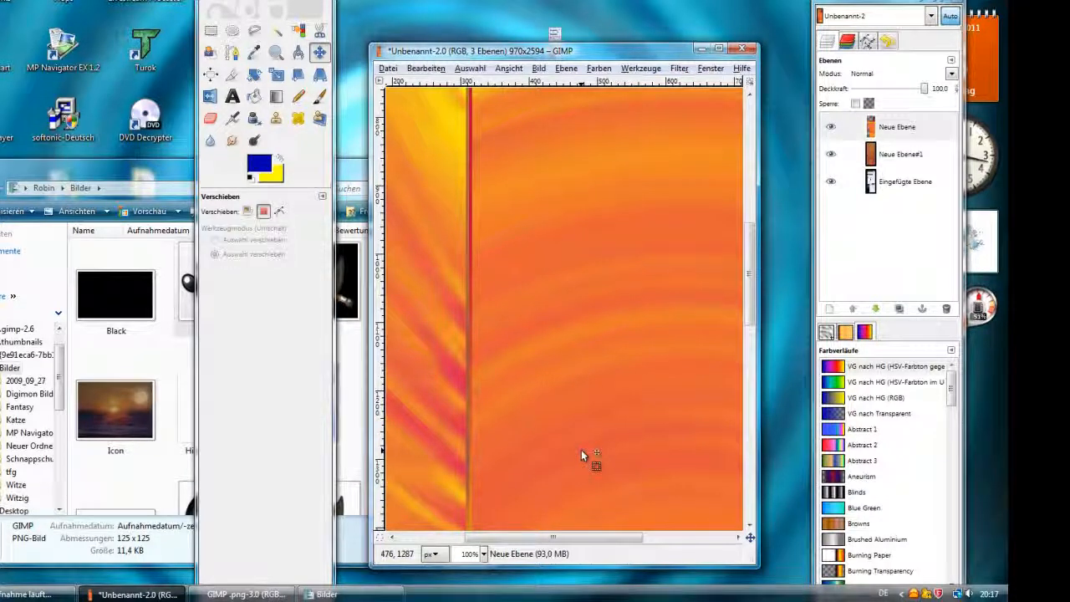
{"action": "scroll", "coordinate": [685, 429], "scroll_direction": "up", "scroll_amount": 10}
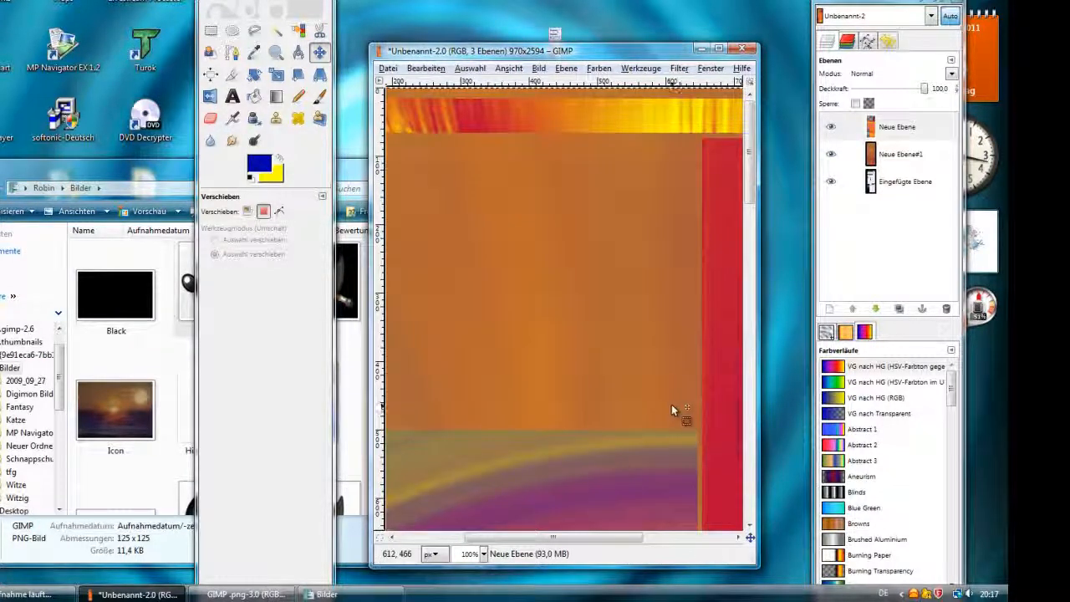
{"action": "scroll", "coordinate": [672, 405], "scroll_direction": "down", "scroll_amount": 4}
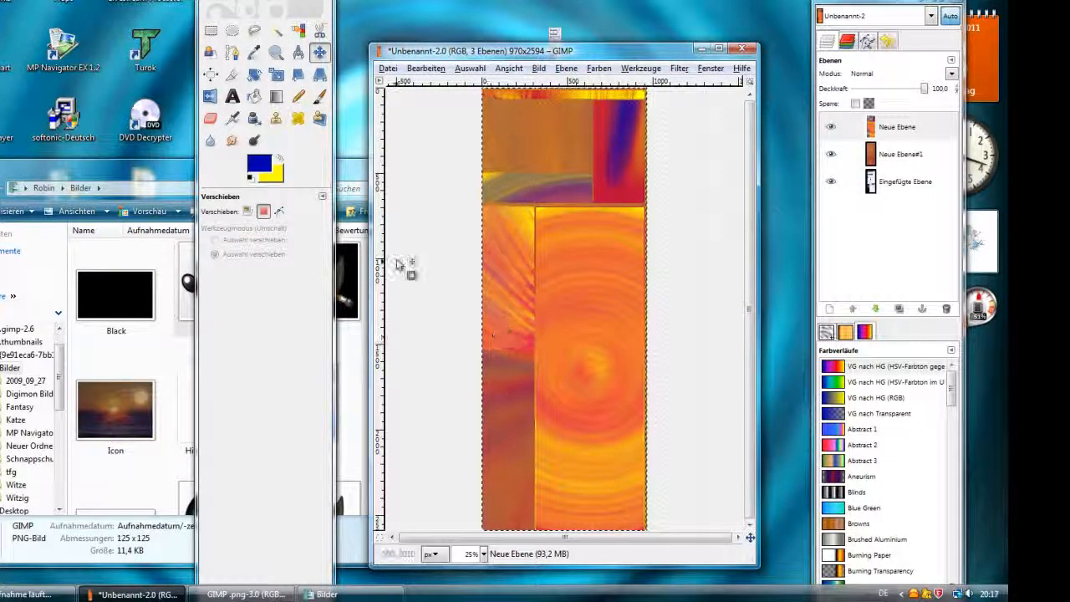
Open the blue JPEG example background from the Bilder folder, examine its vertical lettering up close, and close the viewer and folder
{"action": "left_click", "coordinate": [114, 346]}
{"action": "left_click", "coordinate": [322, 395]}
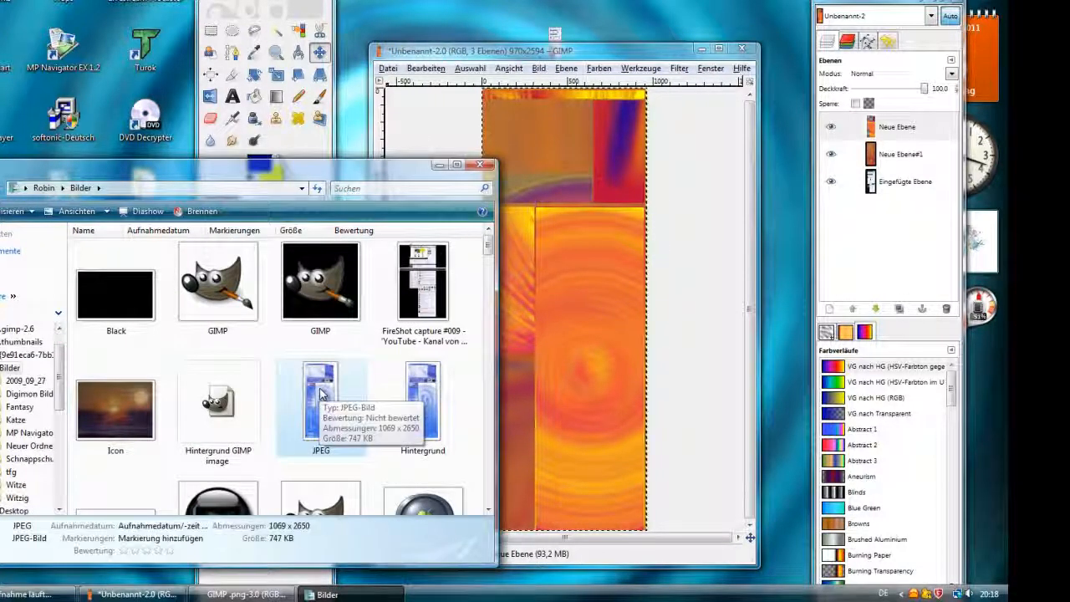
{"action": "double_click", "coordinate": [321, 393]}
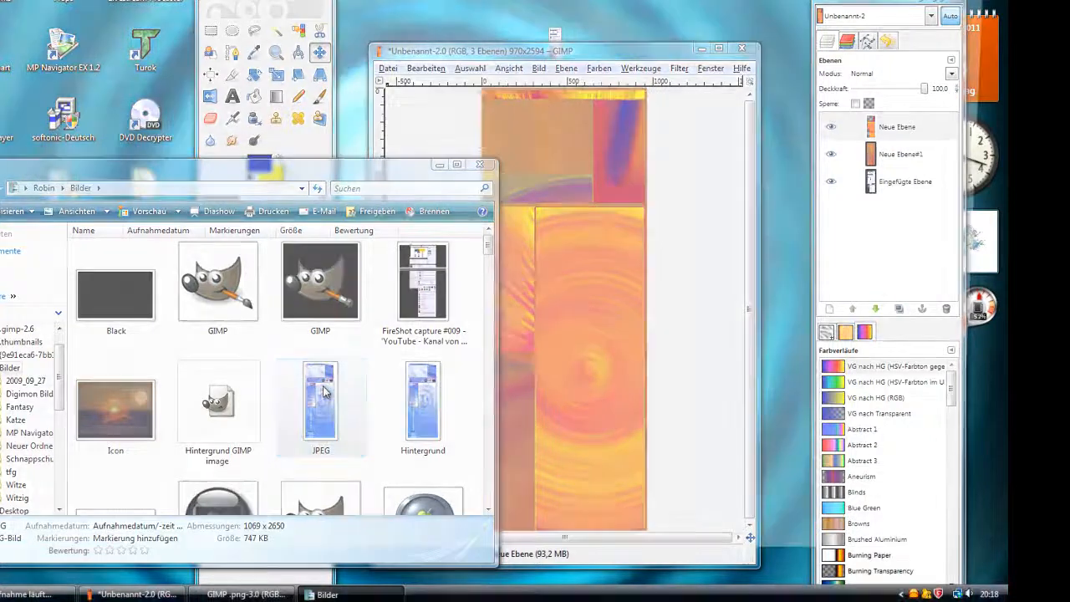
{"action": "scroll", "coordinate": [358, 379], "scroll_direction": "up", "scroll_amount": 4}
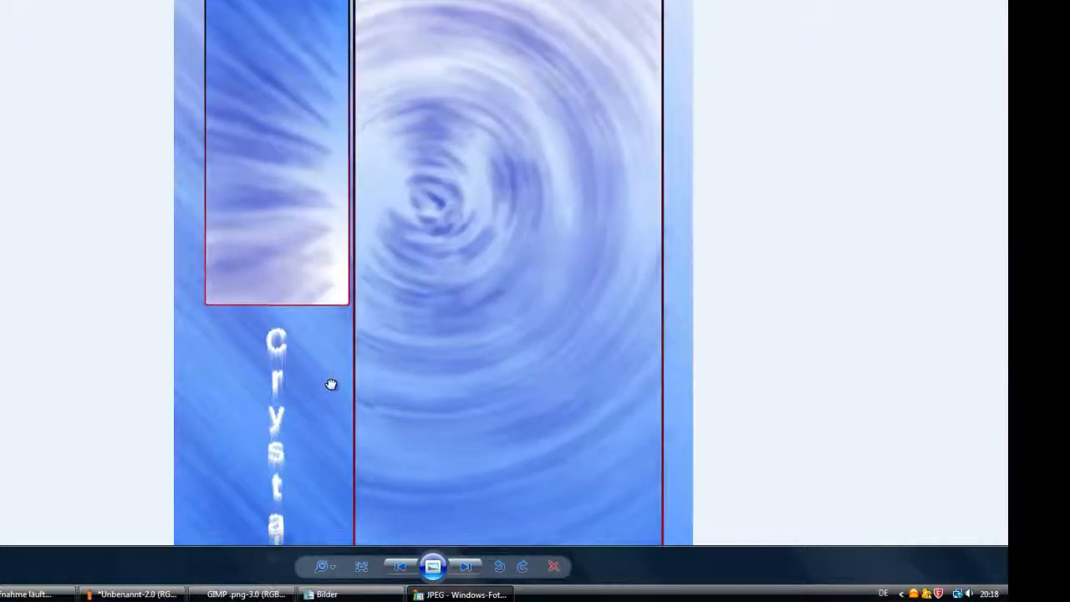
{"action": "left_click_drag", "start_coordinate": [347, 234], "coordinate": [306, 156]}
{"action": "scroll", "coordinate": [316, 226], "scroll_direction": "up", "scroll_amount": 2}
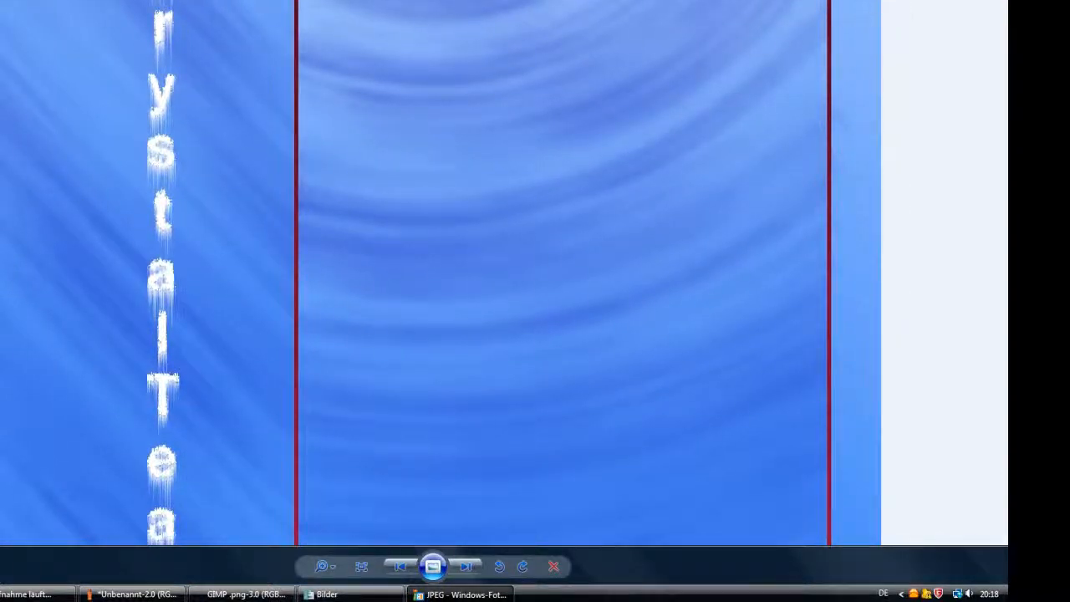
{"action": "key", "text": "alt+F4"}
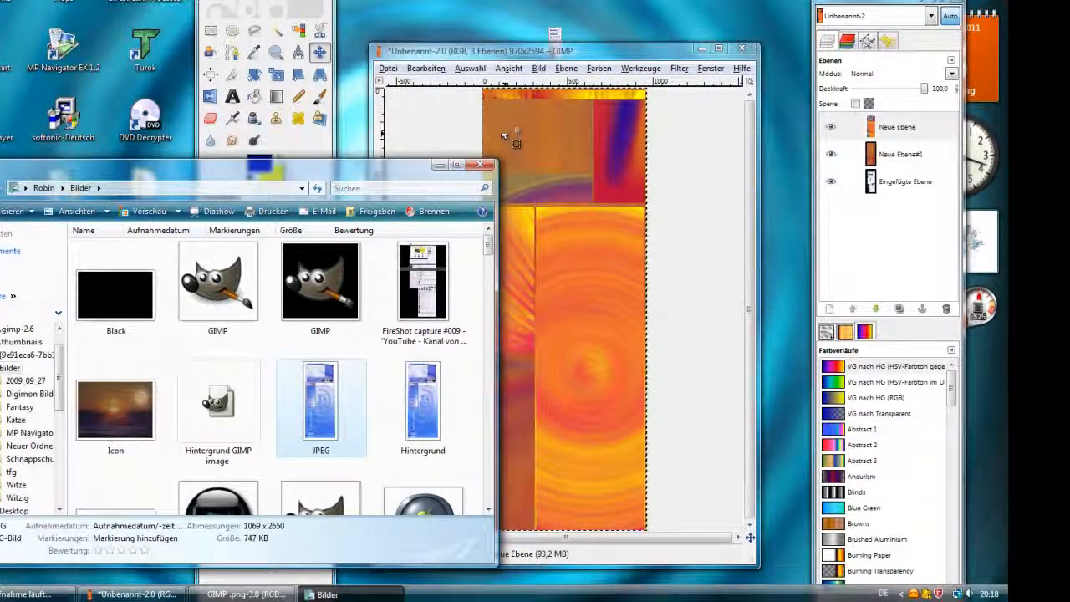
{"action": "key", "text": "alt+F4"}
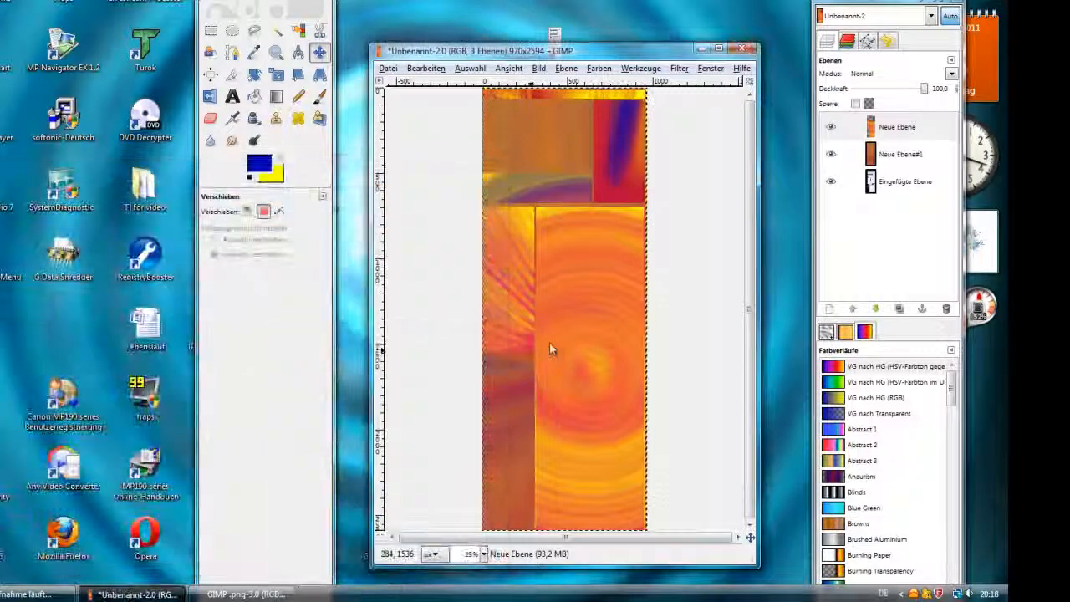
Add a new 970x2594 px layer with a transparent fill above the existing layers
{"action": "left_click", "coordinate": [828, 310]}
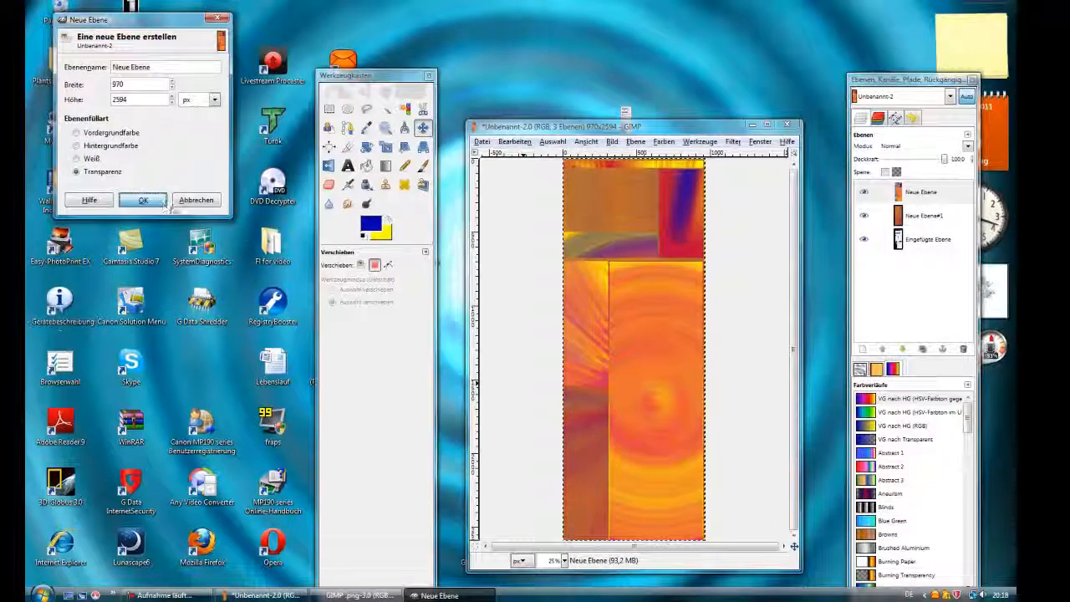
{"action": "left_click", "coordinate": [9, 136]}
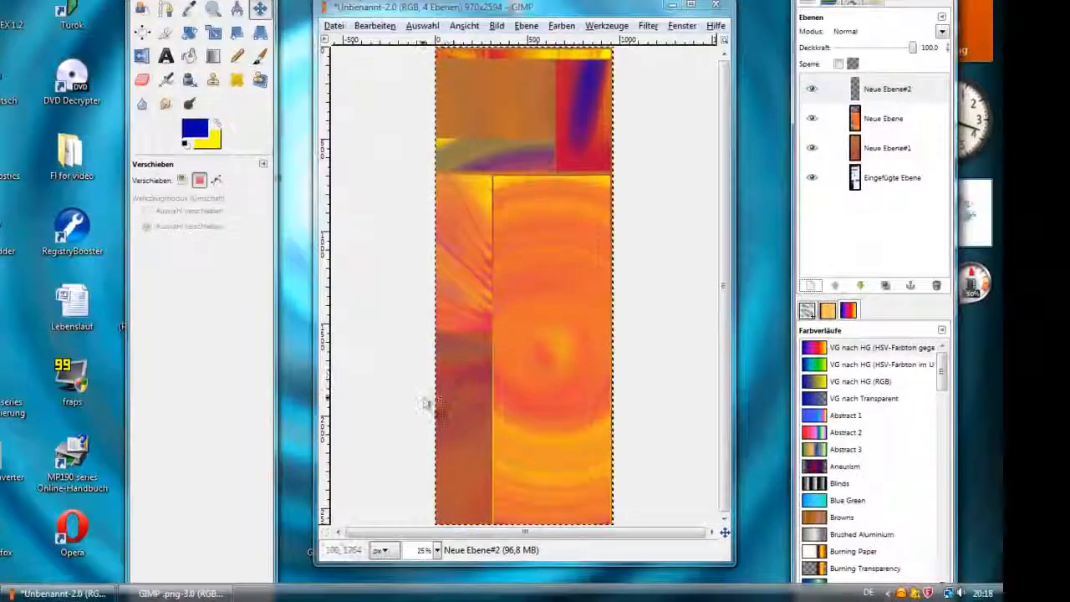
Draw a text box of about 270x308 px in the brown area below the ray-textured panel, and enter the text CrystalTear
{"action": "scroll", "coordinate": [424, 393], "scroll_direction": "up", "scroll_amount": 3}
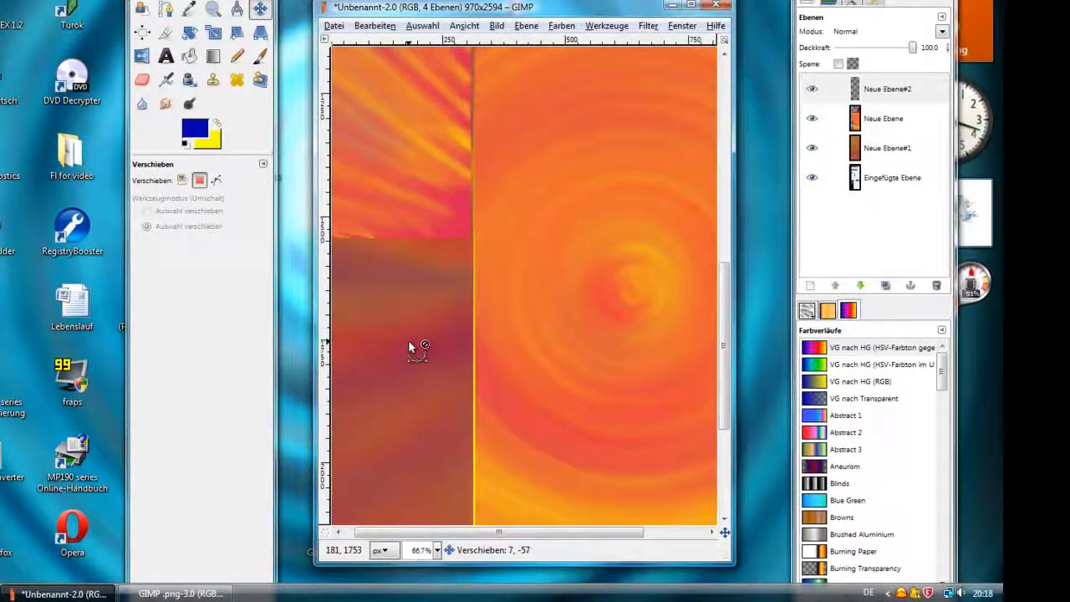
{"action": "scroll", "coordinate": [406, 352], "scroll_direction": "up", "scroll_amount": 1}
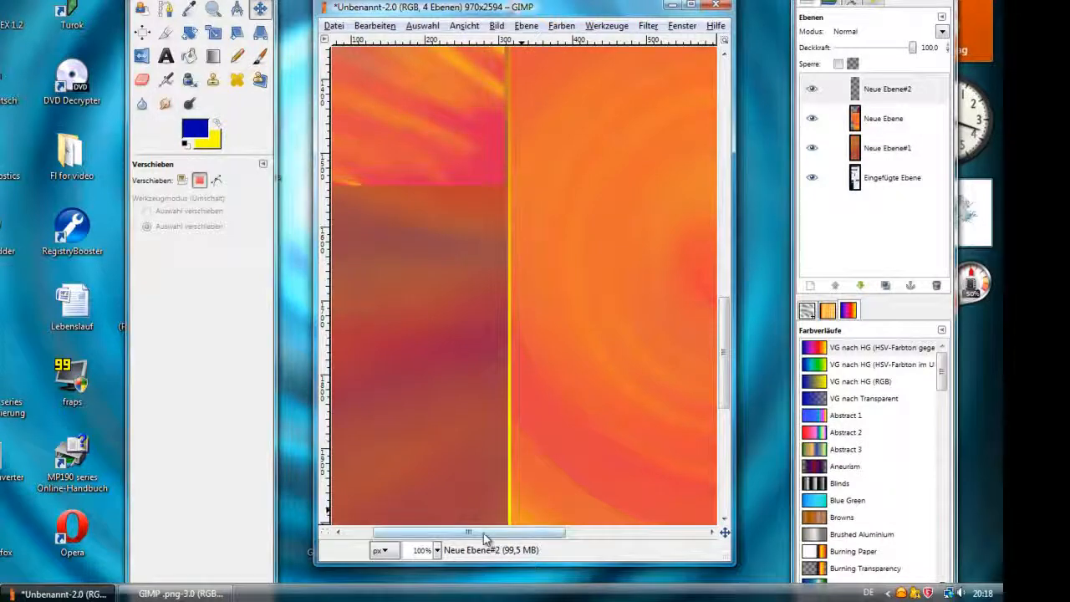
{"action": "left_click_drag", "start_coordinate": [477, 533], "coordinate": [443, 532]}
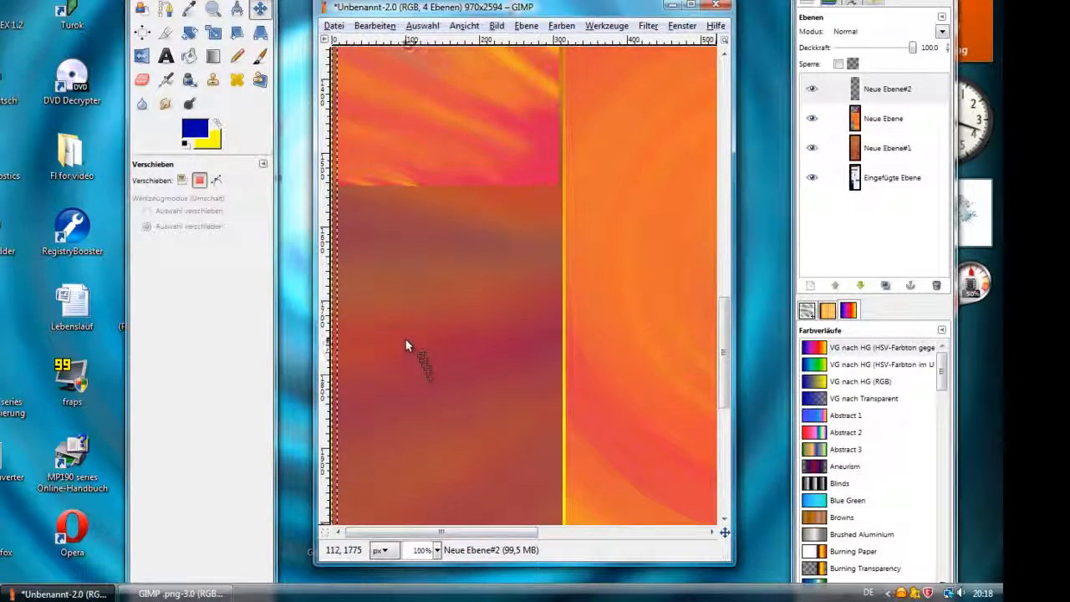
{"action": "scroll", "coordinate": [445, 275], "scroll_direction": "down", "scroll_amount": 5}
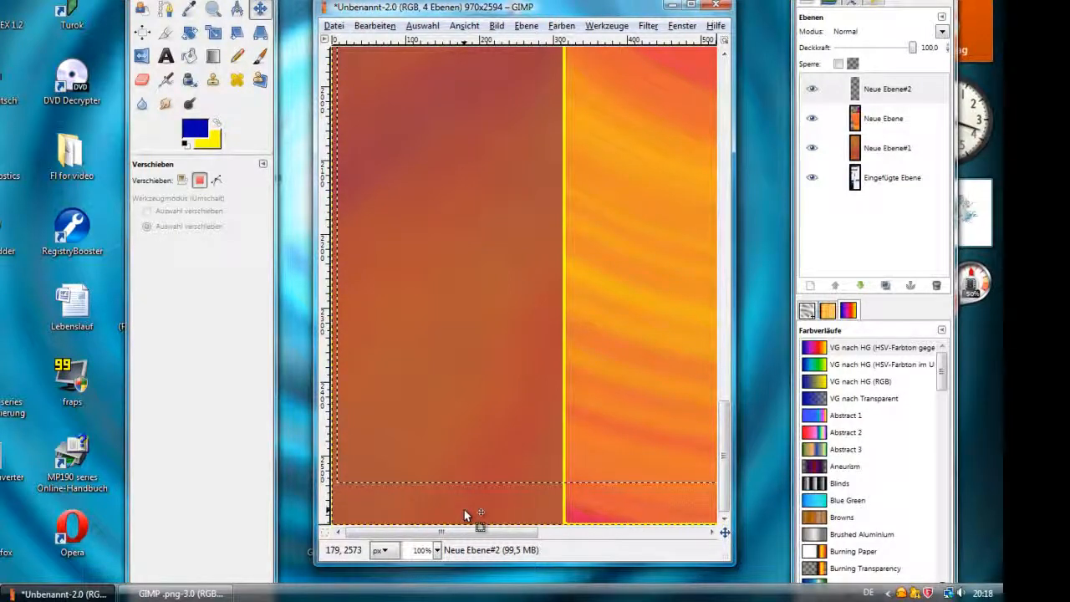
{"action": "scroll", "coordinate": [464, 509], "scroll_direction": "up", "scroll_amount": 3}
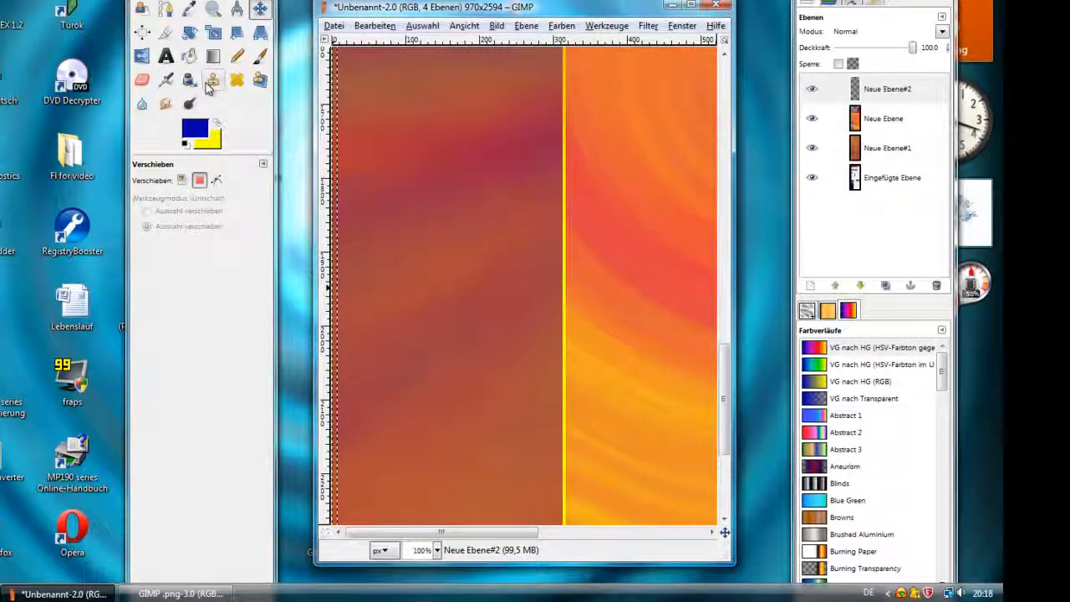
{"action": "left_click", "coordinate": [166, 56]}
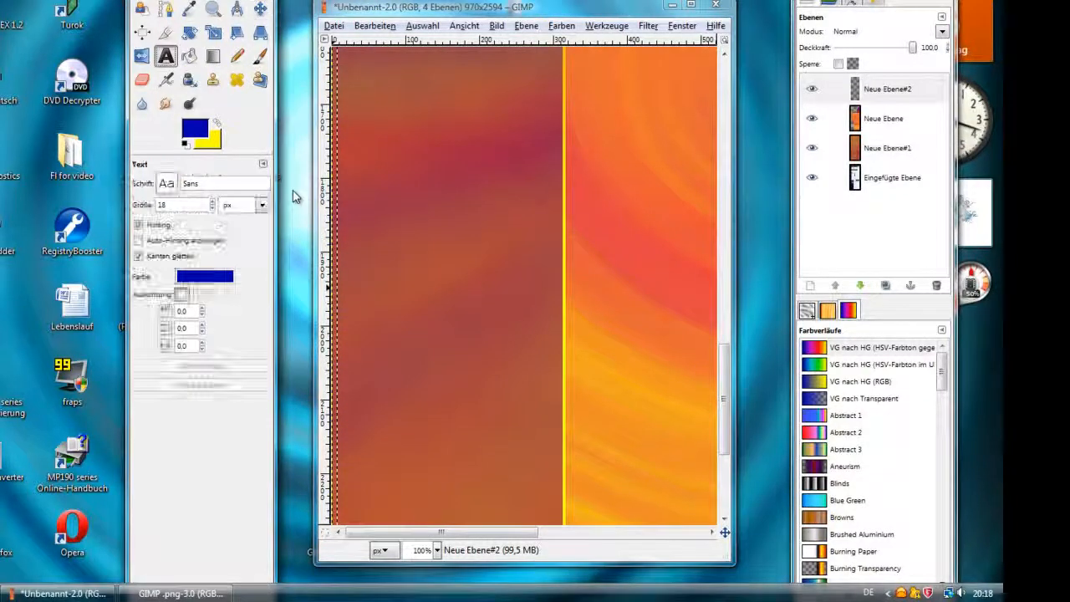
{"action": "scroll", "coordinate": [578, 232], "scroll_direction": "up", "scroll_amount": 5}
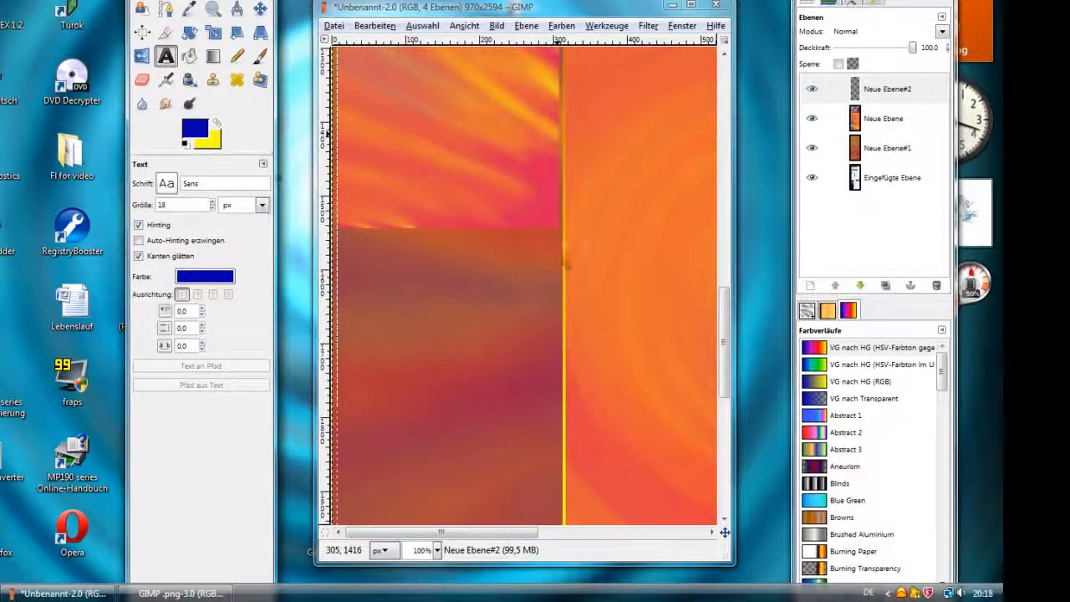
{"action": "left_click_drag", "start_coordinate": [349, 246], "coordinate": [550, 473]}
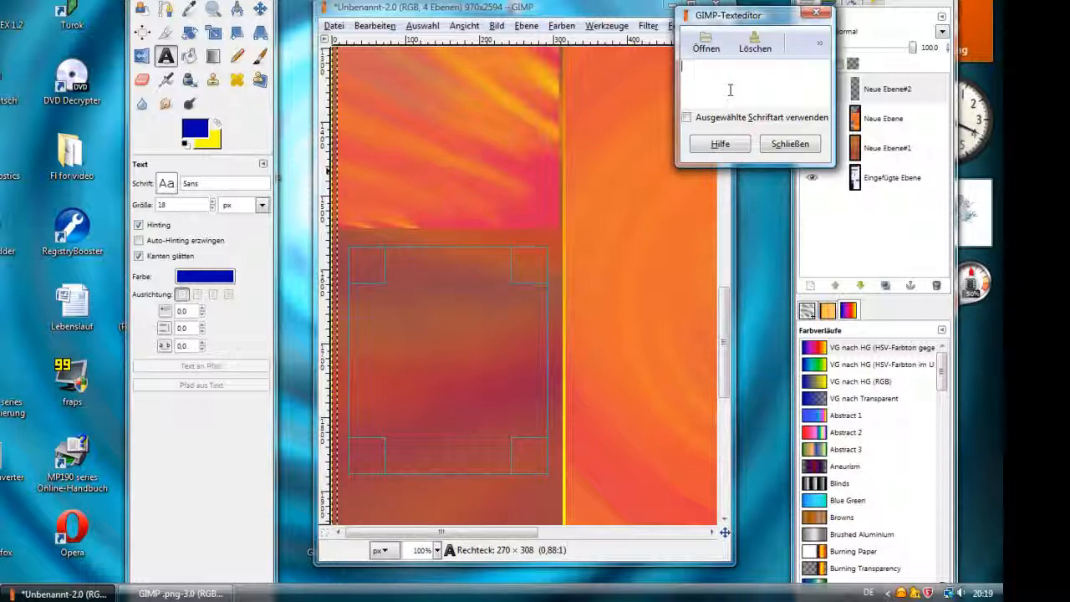
{"action": "type", "text": "Crystal"}
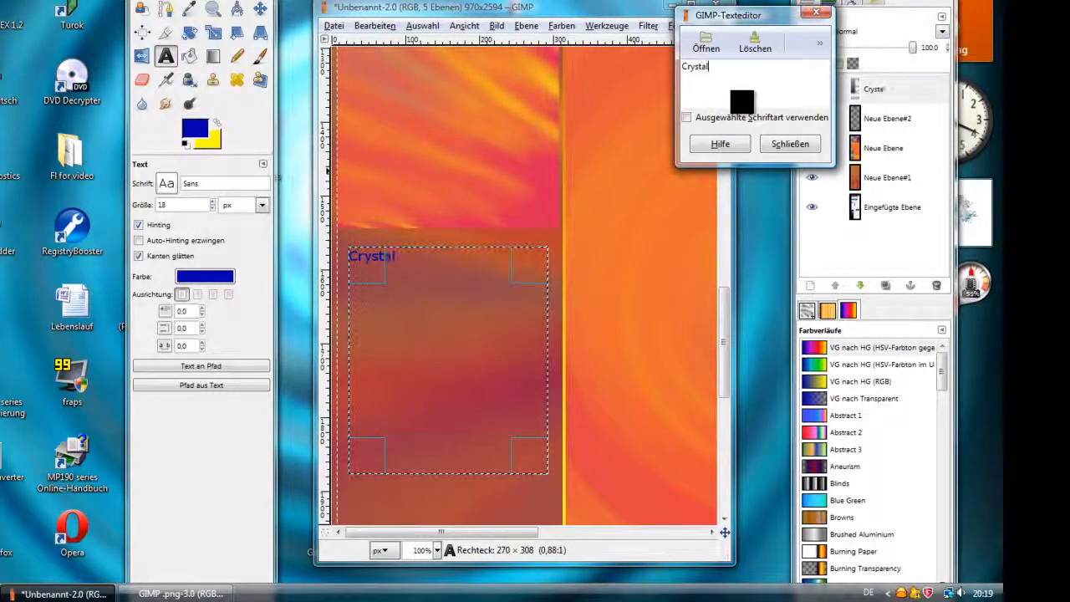
{"action": "type", "text": "Tear"}
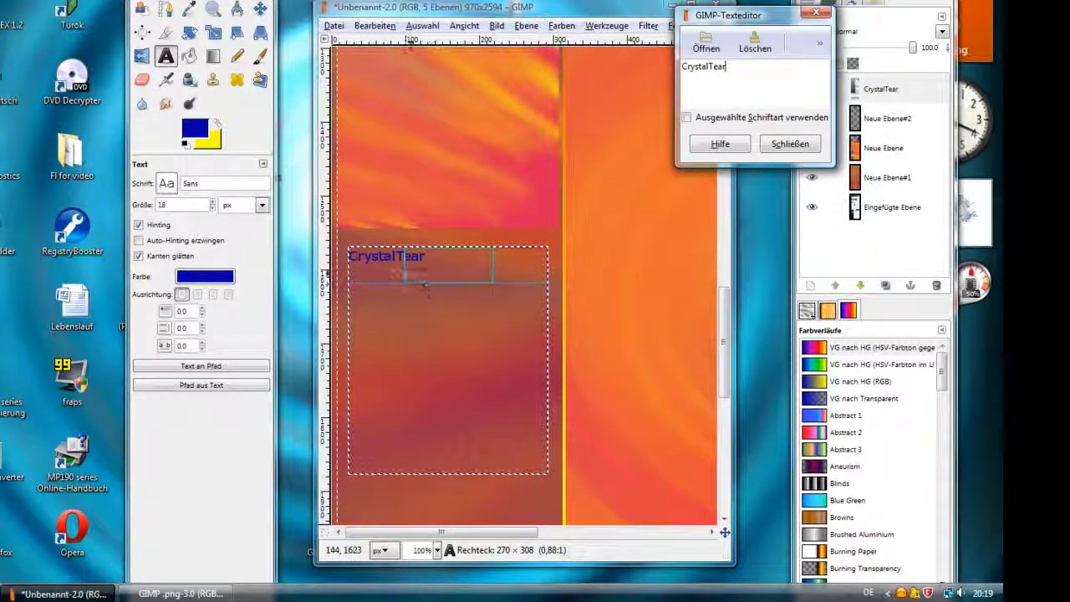
Colour the CrystalTear text white (ffffff) and put each letter on its own line so the word reads vertically
{"action": "left_click", "coordinate": [207, 277]}
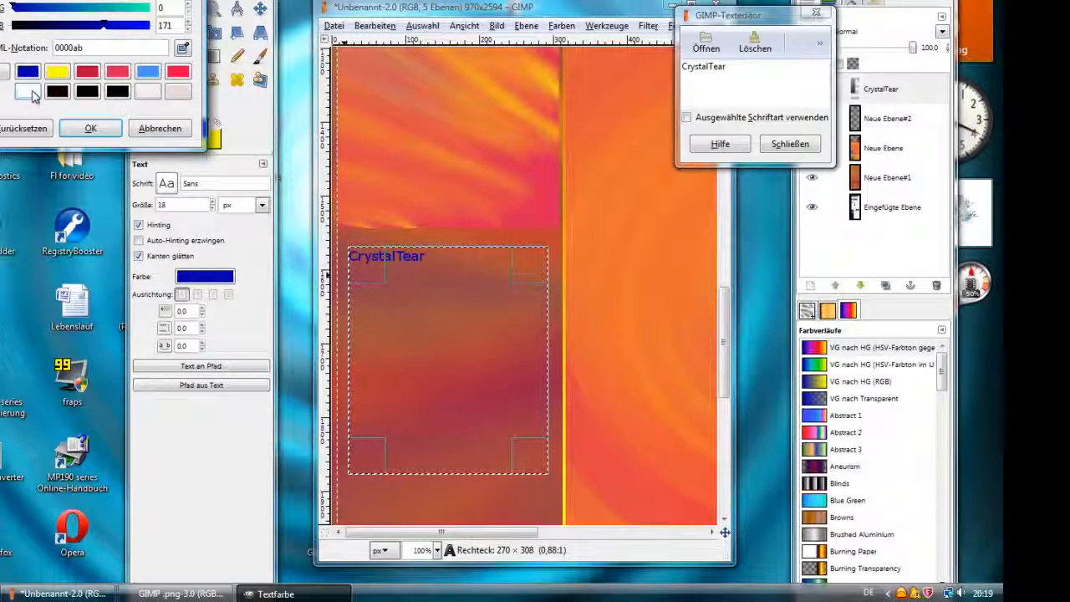
{"action": "left_click", "coordinate": [30, 93]}
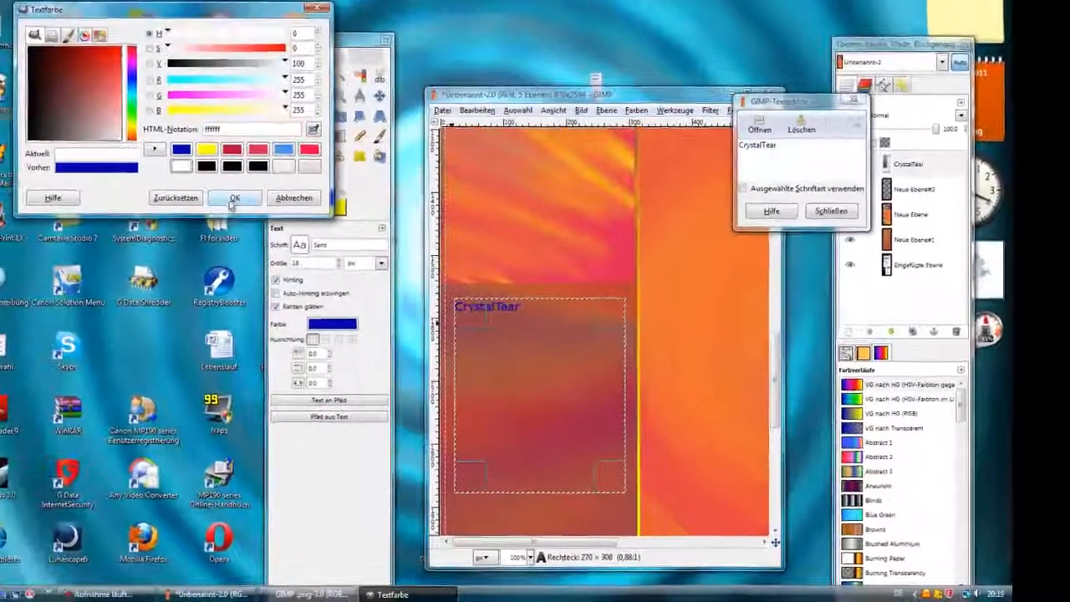
{"action": "left_click", "coordinate": [234, 198]}
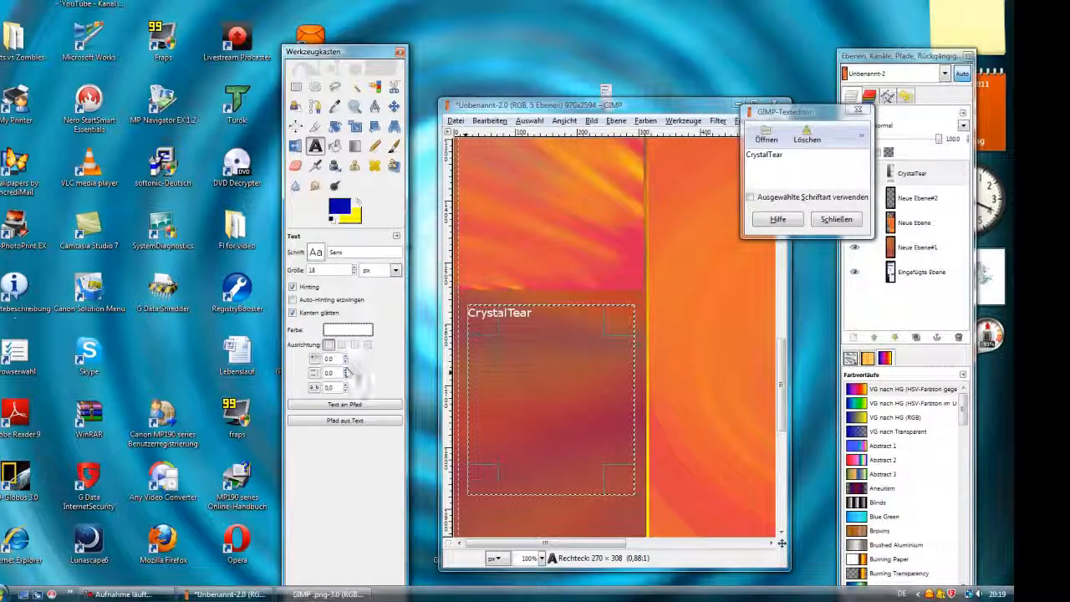
{"action": "left_click", "coordinate": [746, 163]}
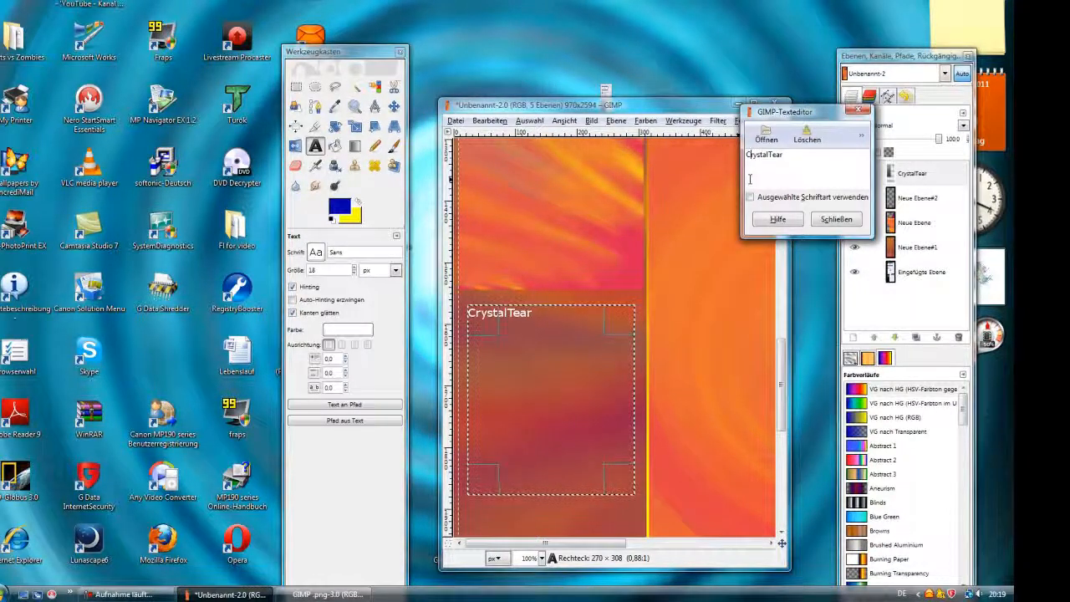
{"action": "key", "text": "Return"}
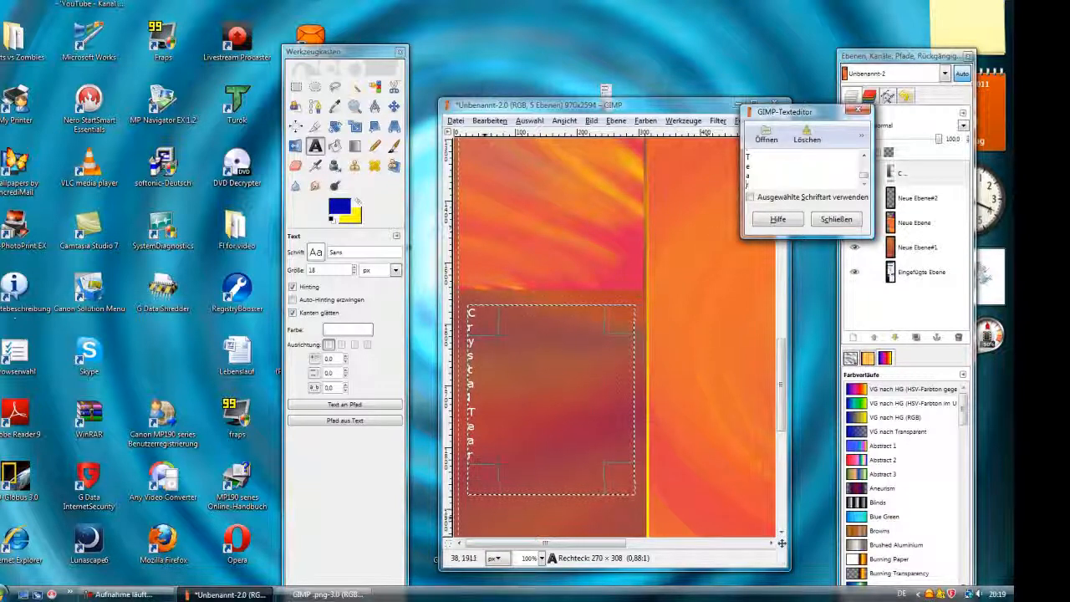
Extend the CrystalTear text box down to near the bottom of the brown area, about 270x960 px in size
{"action": "scroll", "coordinate": [510, 455], "scroll_direction": "down", "scroll_amount": 3}
{"action": "scroll", "coordinate": [512, 456], "scroll_direction": "down", "scroll_amount": 6}
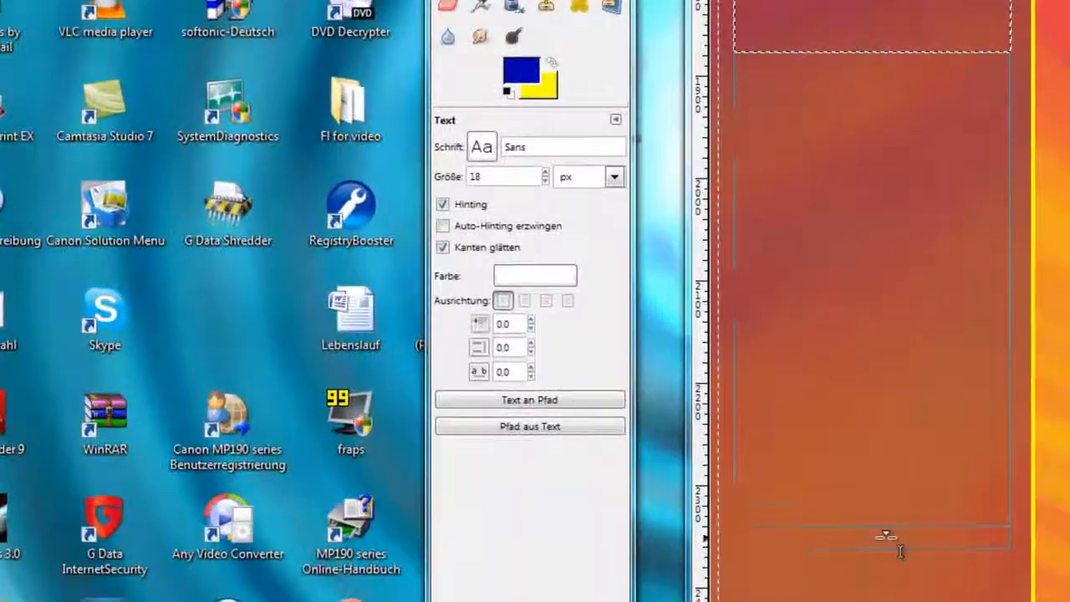
{"action": "scroll", "coordinate": [826, 529], "scroll_direction": "up", "scroll_amount": 9}
{"action": "left_click_drag", "start_coordinate": [866, 393], "coordinate": [859, 545]}
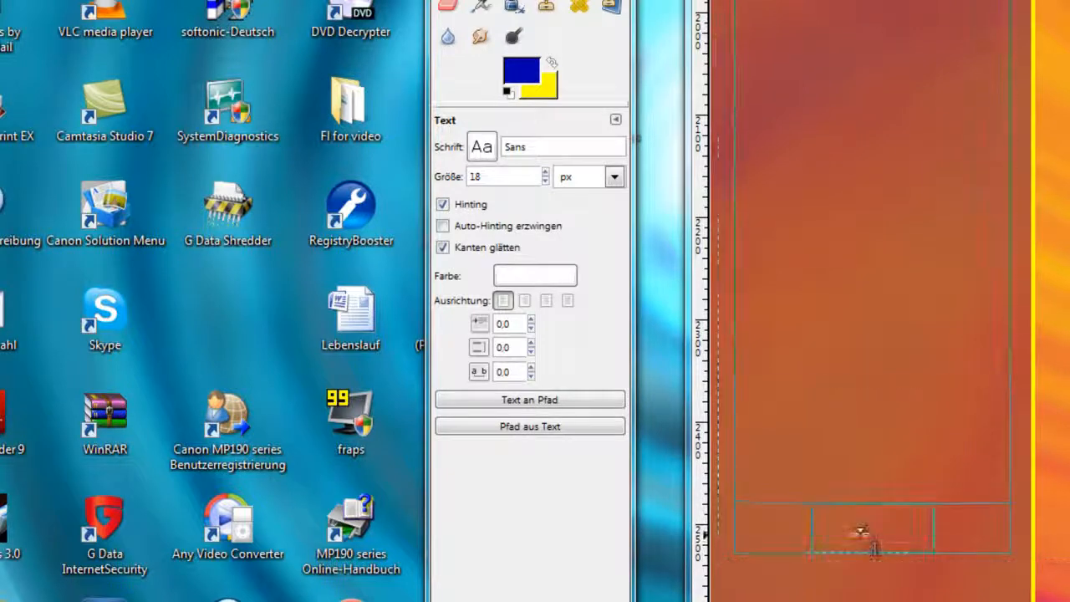
{"action": "key", "text": "ctrl+v"}
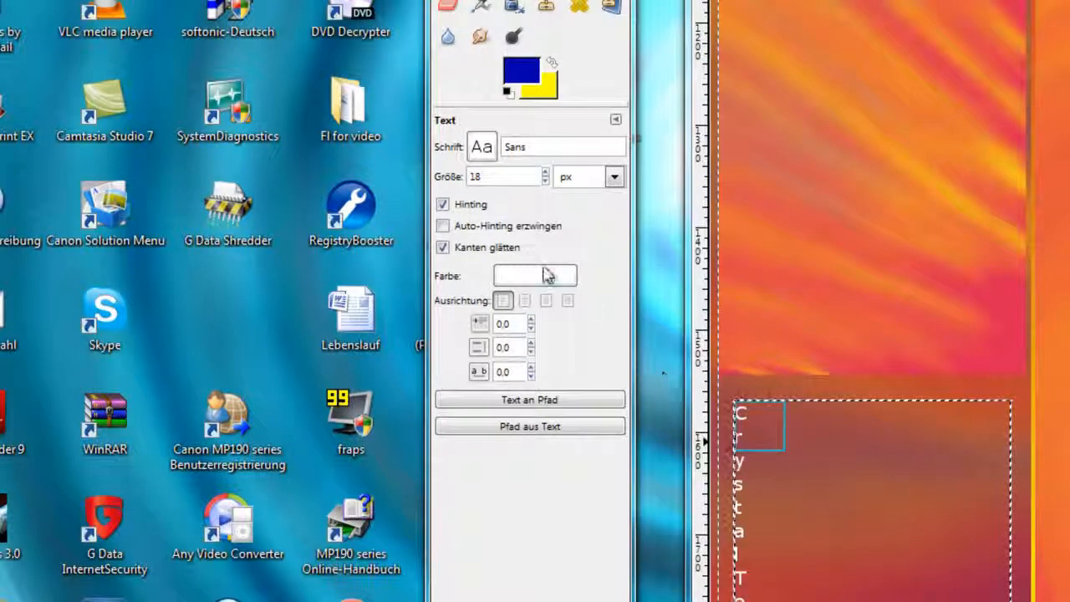
Set the vertical CrystalTear text's font size to 67 px so the letters fill the height of the text box
{"action": "left_click", "coordinate": [545, 171]}
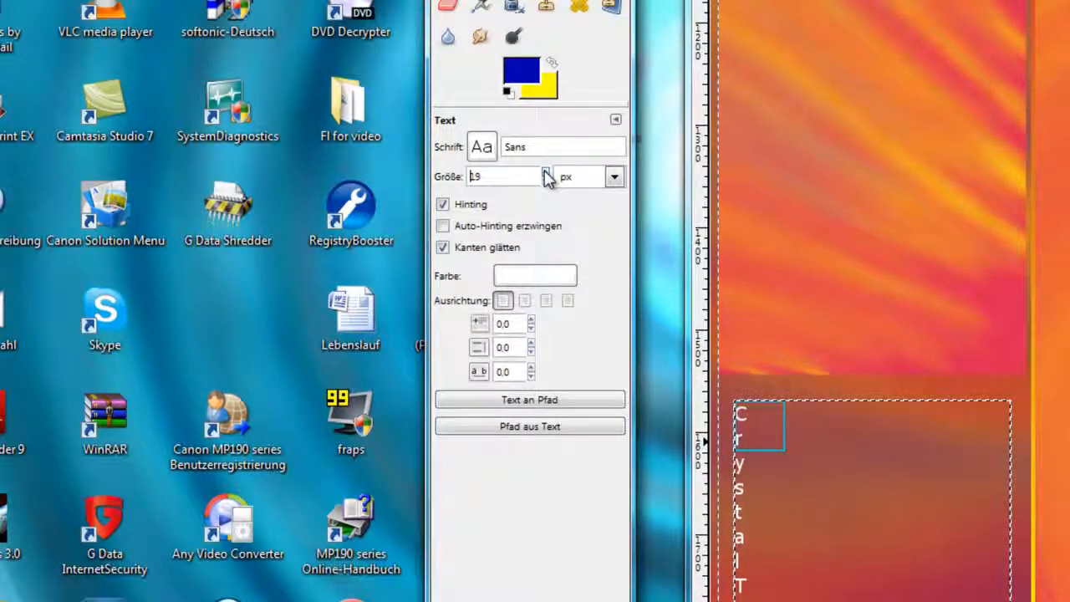
{"action": "left_click", "coordinate": [545, 171]}
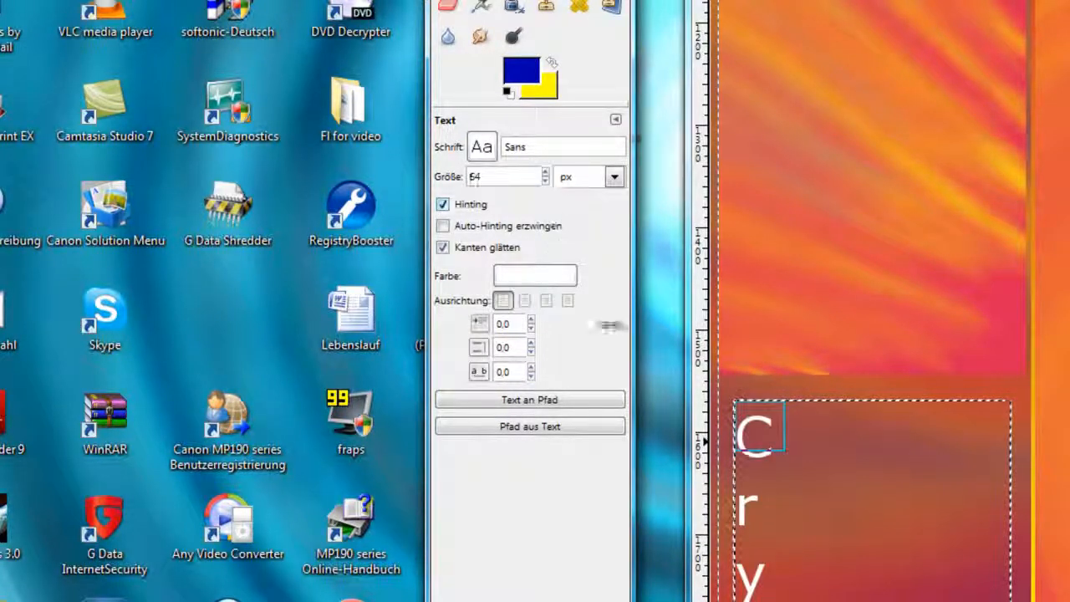
{"action": "scroll", "coordinate": [849, 510], "scroll_direction": "down", "scroll_amount": 5}
{"action": "scroll", "coordinate": [849, 509], "scroll_direction": "down", "scroll_amount": 6}
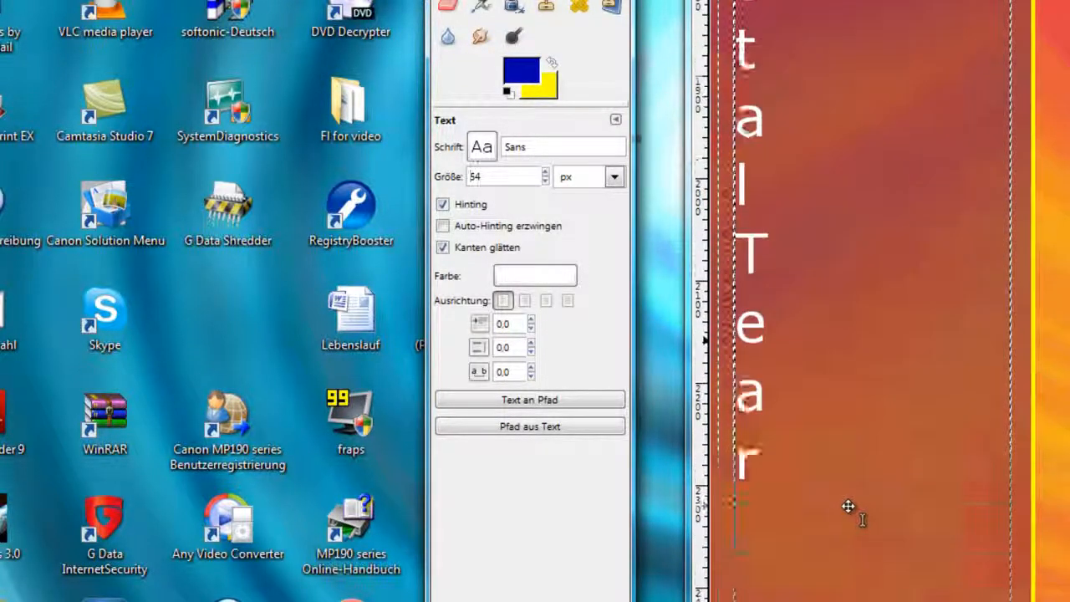
{"action": "scroll", "coordinate": [848, 505], "scroll_direction": "up", "scroll_amount": 8}
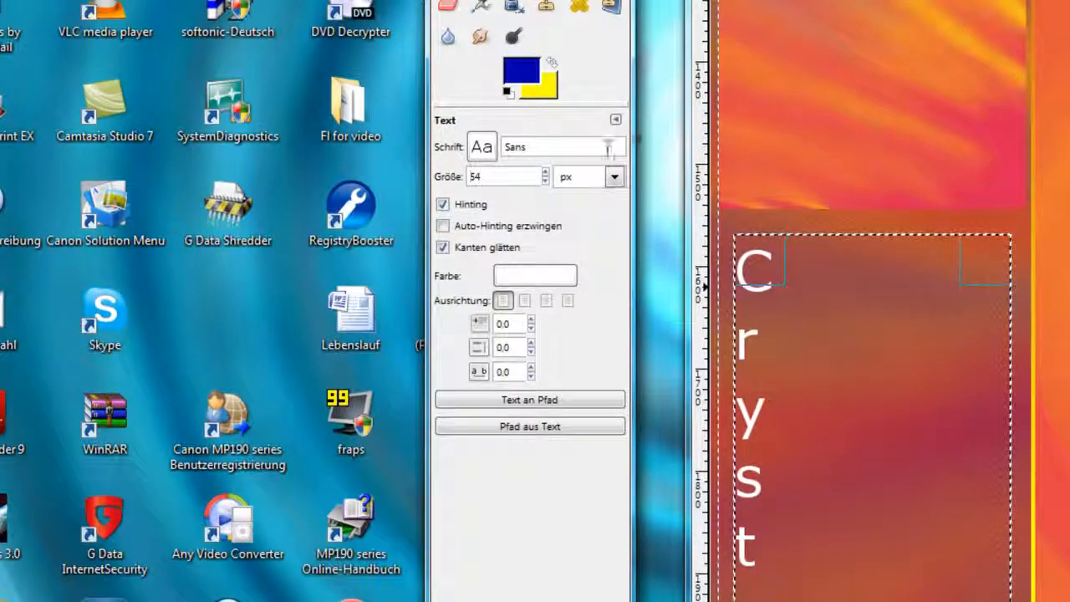
{"action": "left_click", "coordinate": [545, 173]}
{"action": "left_click", "coordinate": [544, 173]}
{"action": "left_click", "coordinate": [545, 173]}
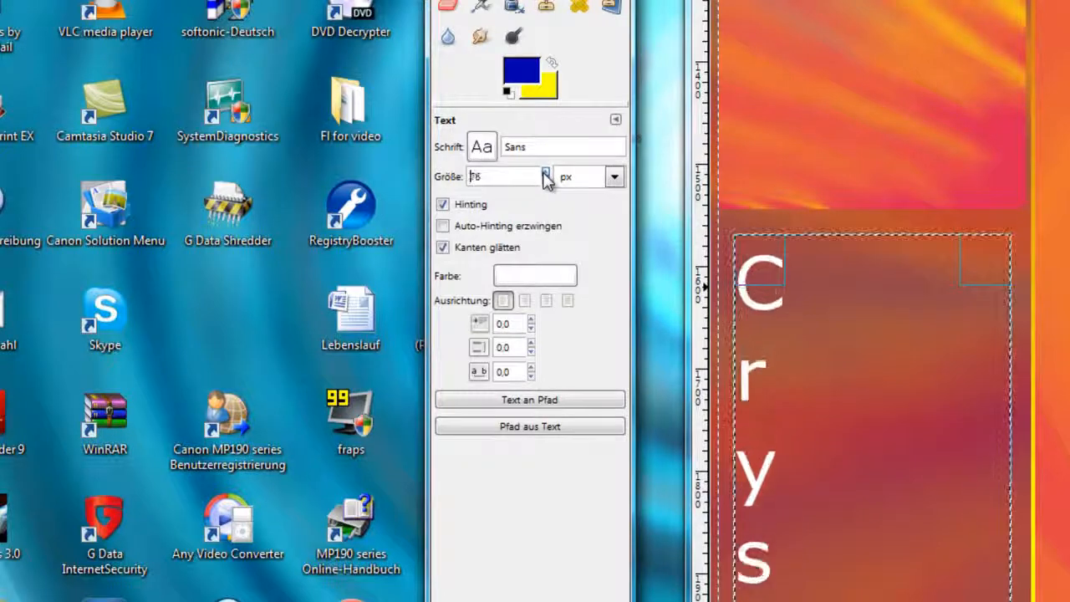
{"action": "scroll", "coordinate": [853, 347], "scroll_direction": "down", "scroll_amount": 5}
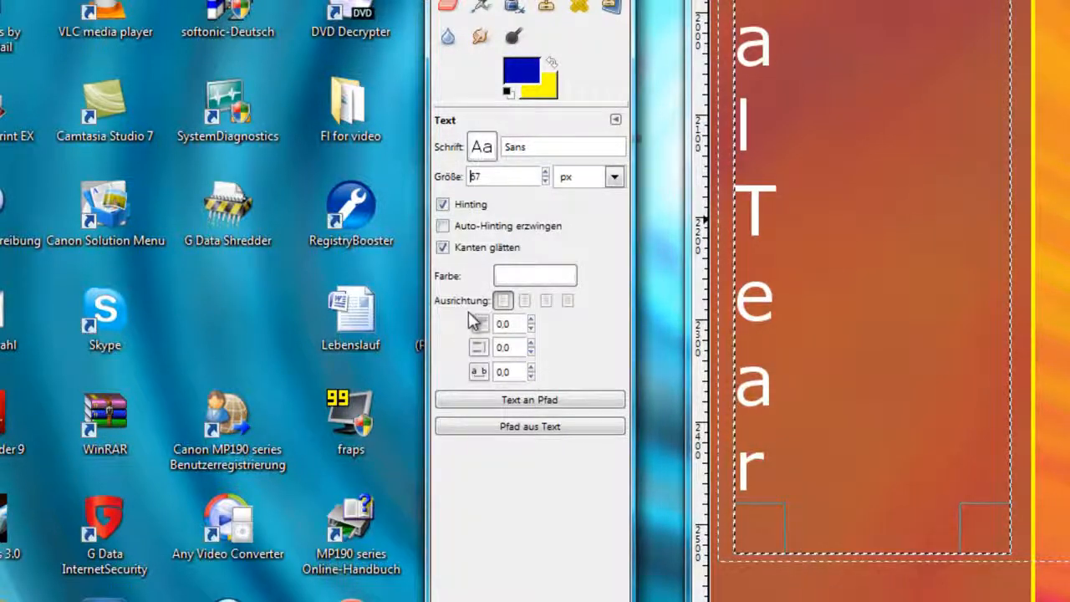
Centre the CrystalTear letters within the text box and close the text editor
{"action": "left_click", "coordinate": [548, 303]}
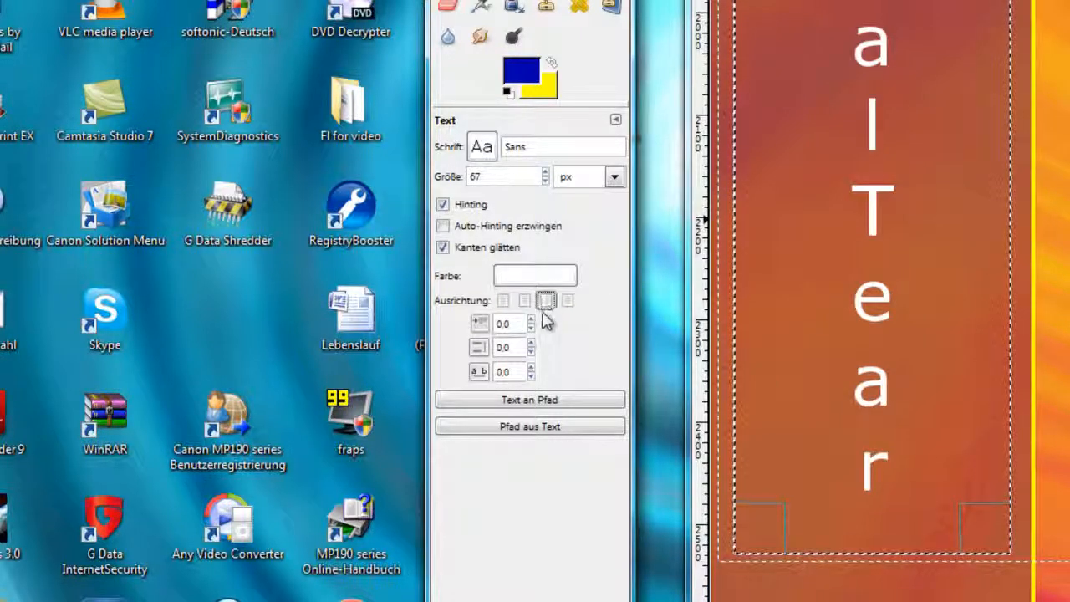
{"action": "scroll", "coordinate": [888, 285], "scroll_direction": "up", "scroll_amount": 5}
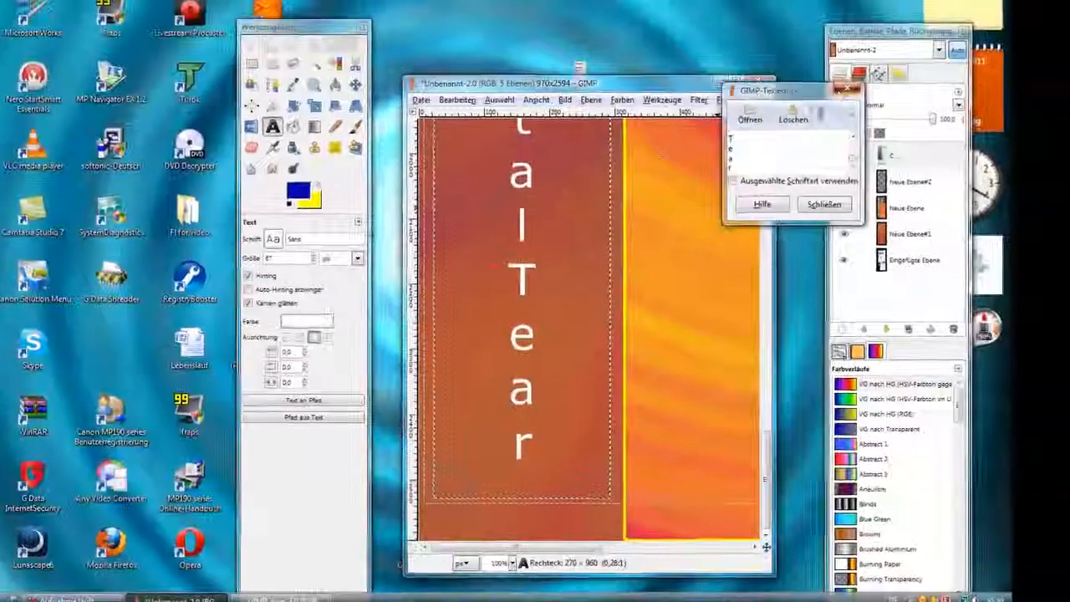
{"action": "left_click", "coordinate": [824, 205]}
Apply the Schmelzen noise filter to the CrystalTear text layer with a Zufallsanteil of 40 % and Wiederholen at 10
{"action": "scroll", "coordinate": [655, 159], "scroll_direction": "up", "scroll_amount": 10}
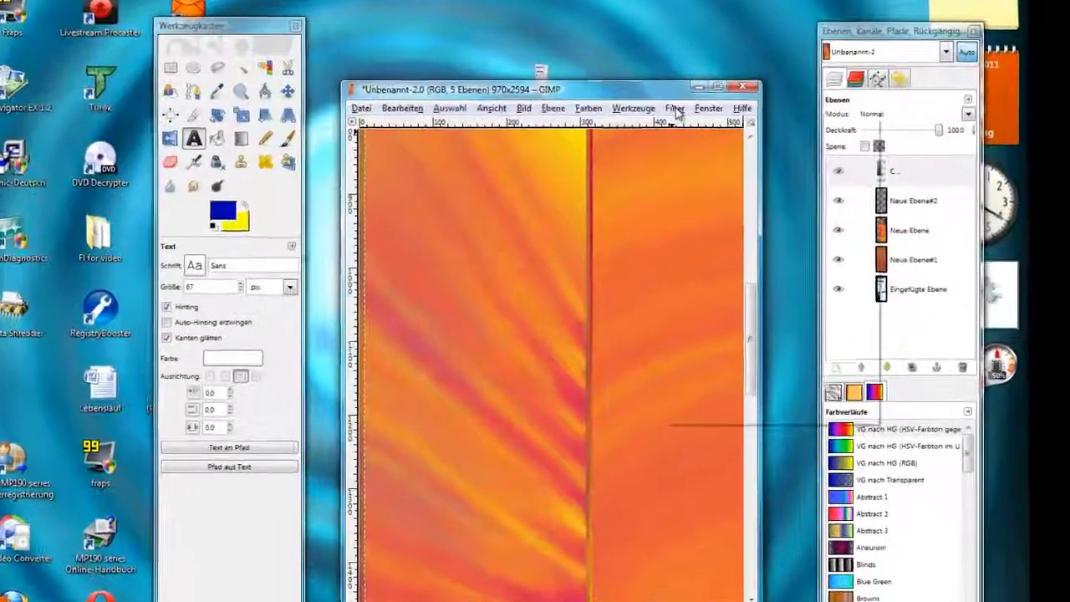
{"action": "left_click", "coordinate": [698, 100]}
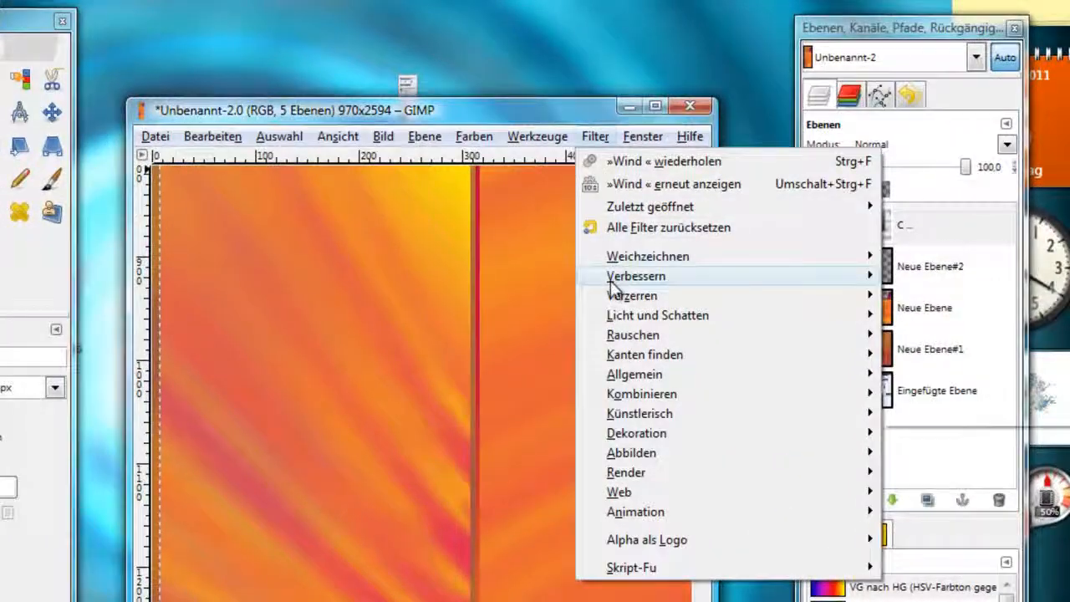
{"action": "mouse_move", "coordinate": [609, 284]}
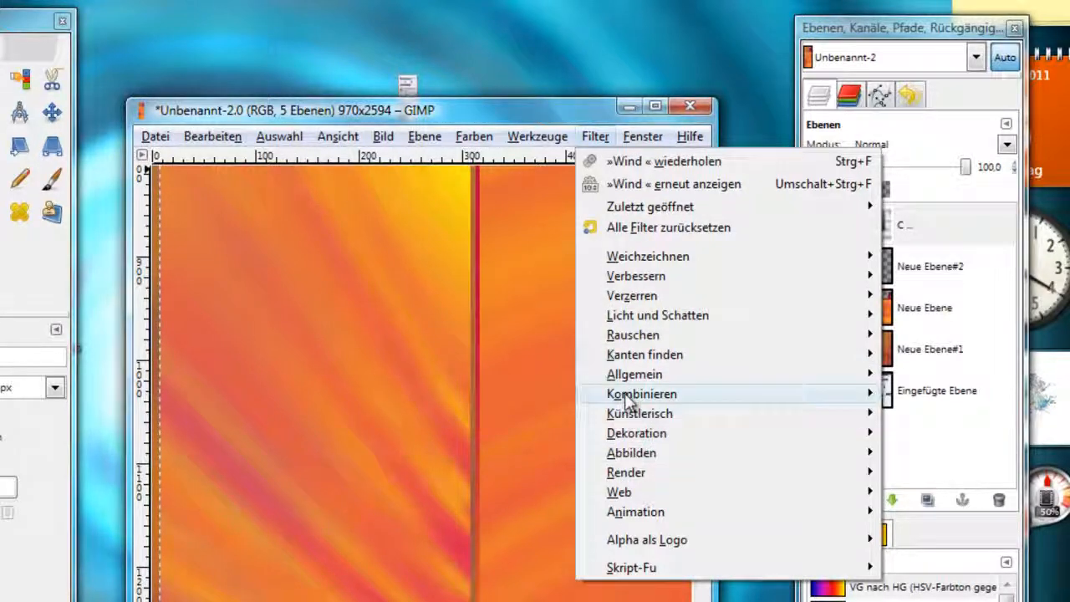
{"action": "mouse_move", "coordinate": [644, 336]}
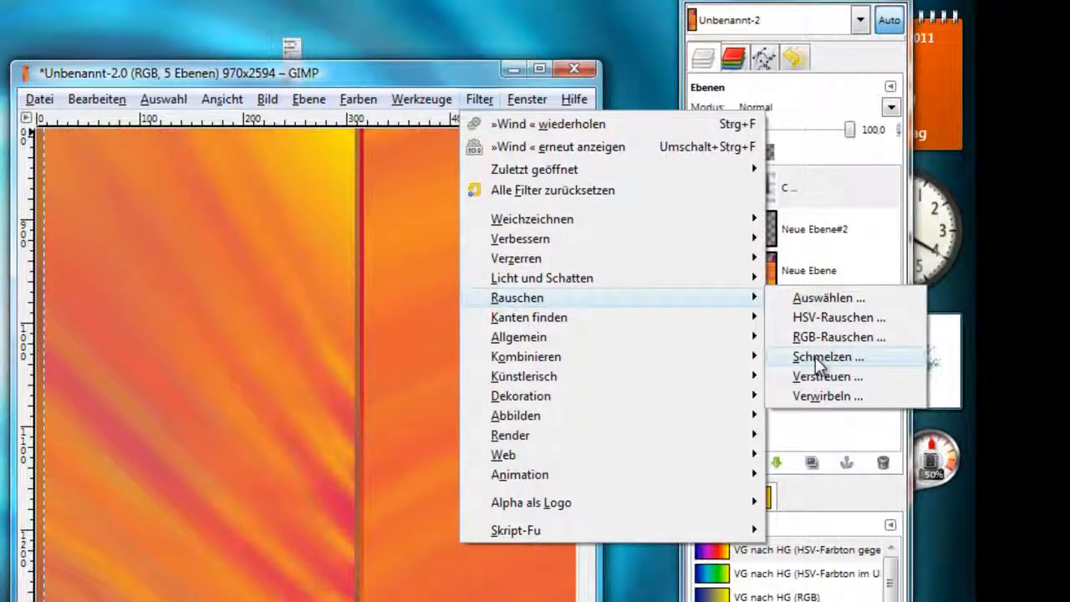
{"action": "left_click", "coordinate": [819, 377]}
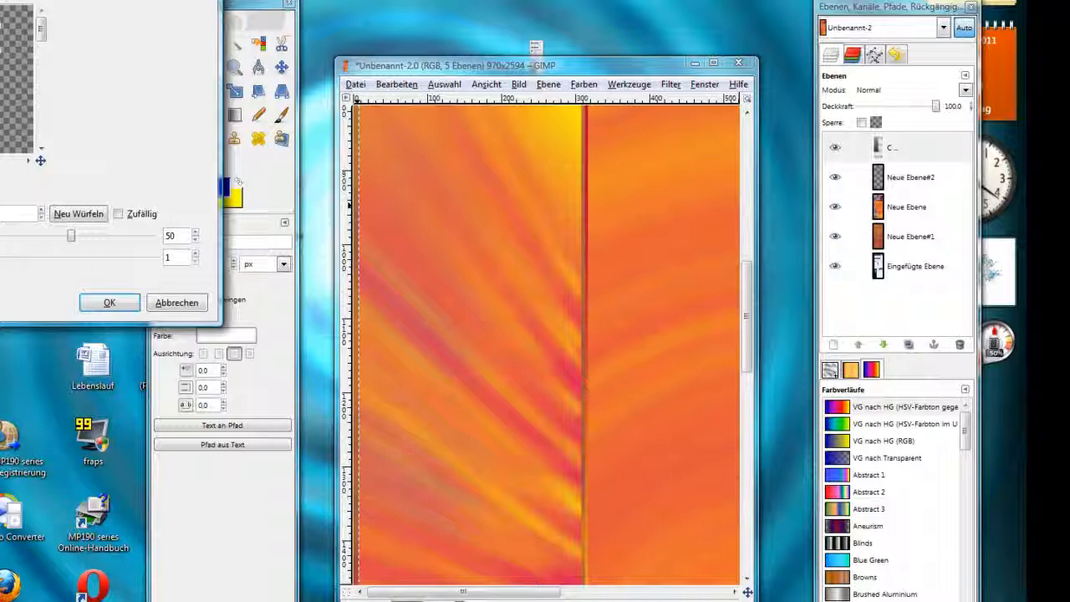
{"action": "left_click_drag", "start_coordinate": [60, 2], "coordinate": [535, 227]}
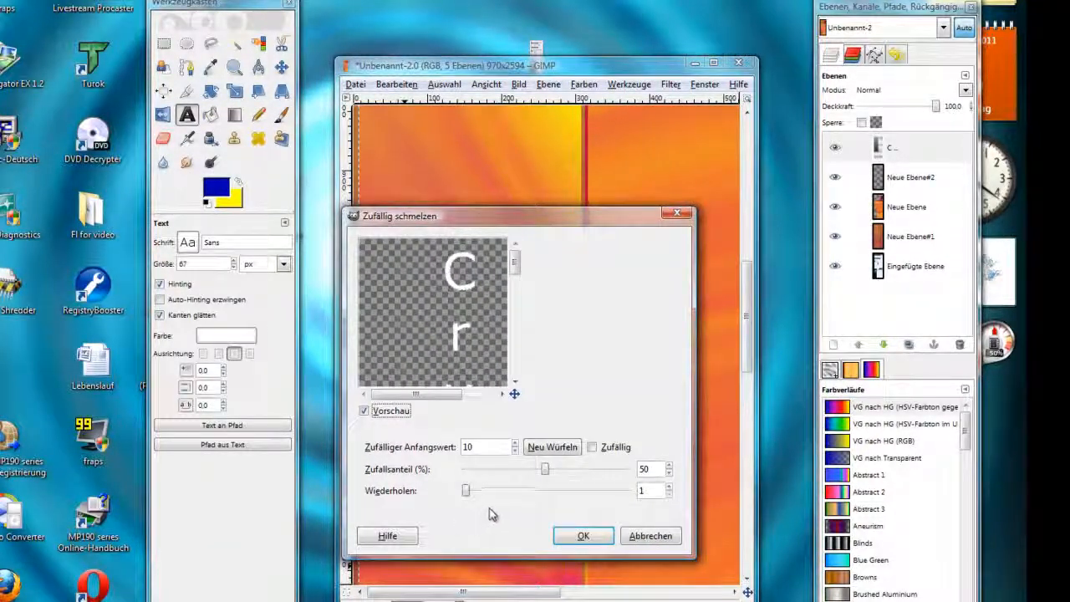
{"action": "left_click_drag", "start_coordinate": [546, 472], "coordinate": [533, 476]}
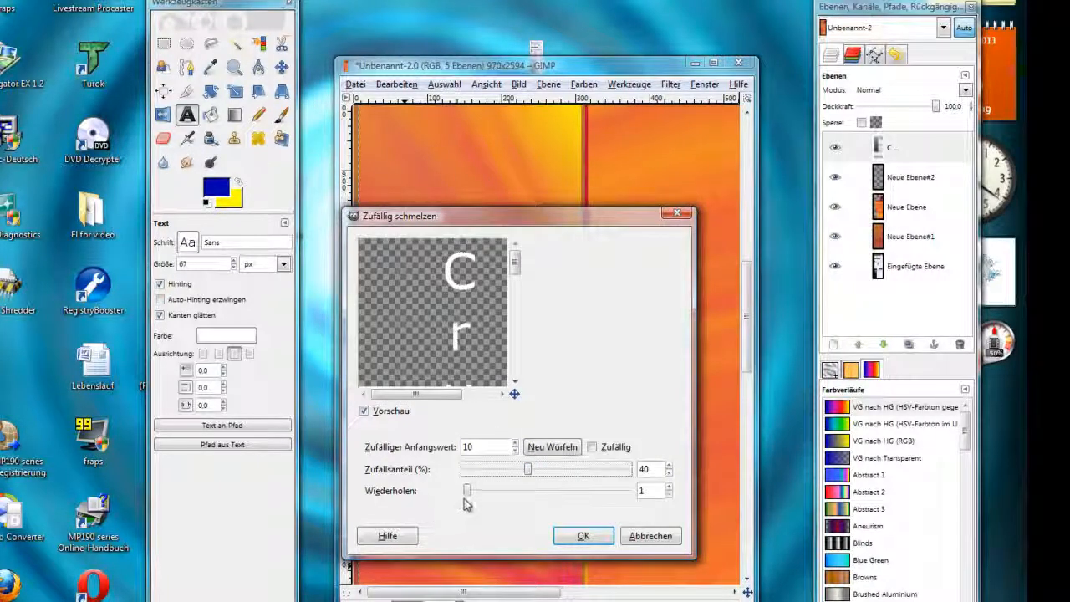
{"action": "left_click_drag", "start_coordinate": [468, 492], "coordinate": [483, 498]}
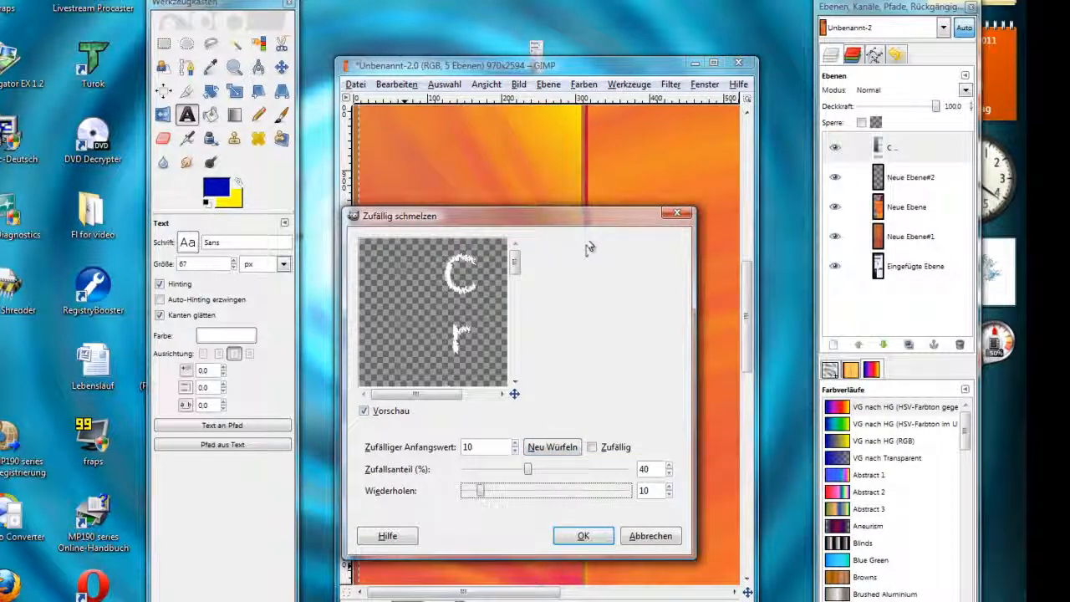
{"action": "left_click_drag", "start_coordinate": [591, 232], "coordinate": [587, 210]}
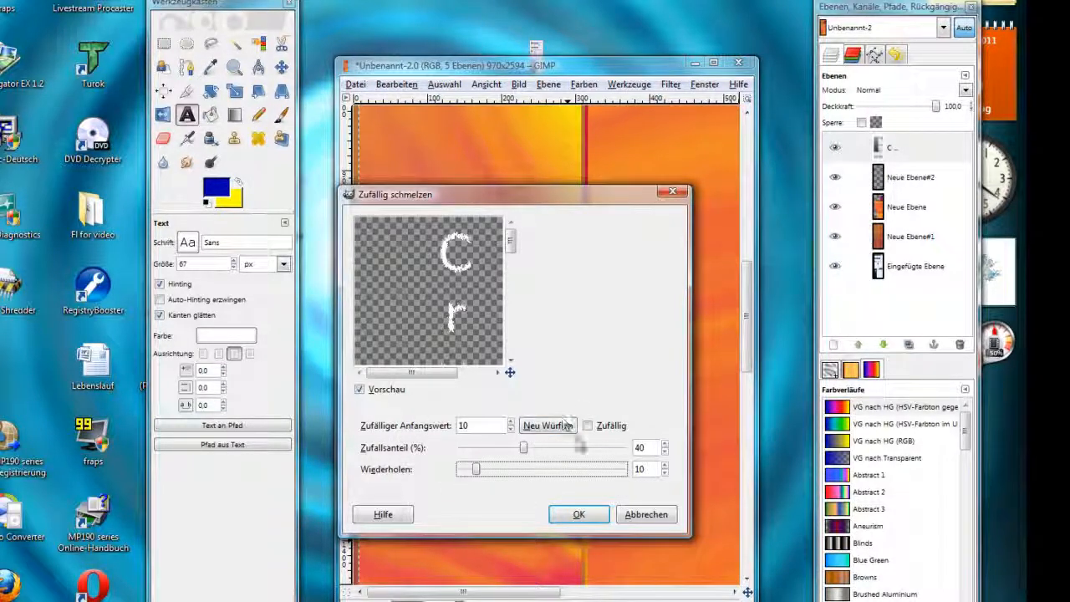
{"action": "left_click", "coordinate": [577, 514]}
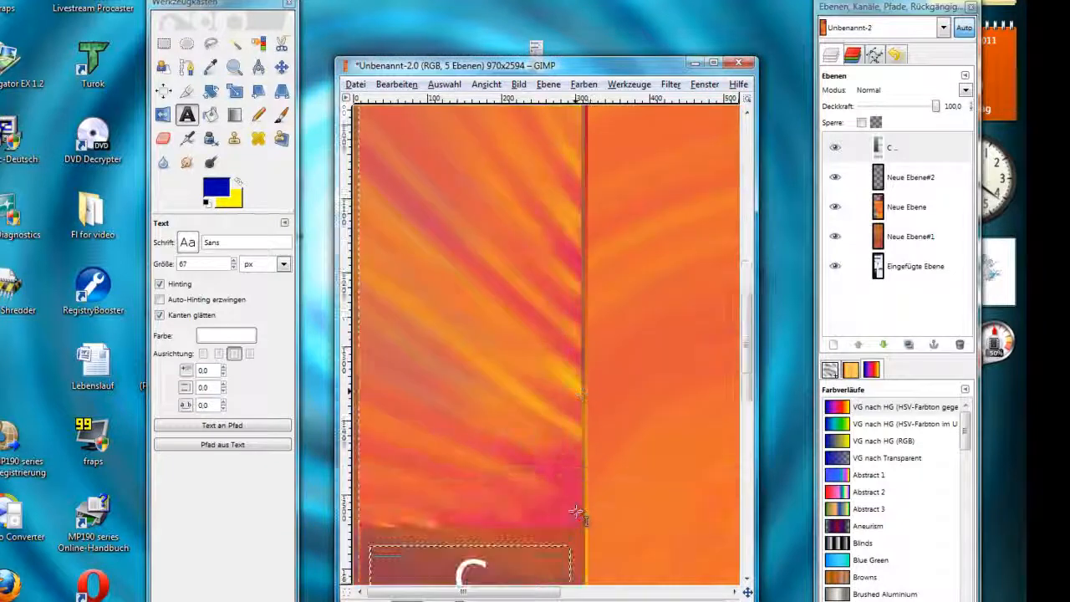
Check the roughened lettering along its full height and open the Wind distortion filter for the CrystalTear text layer
{"action": "scroll", "coordinate": [577, 513], "scroll_direction": "down", "scroll_amount": 5}
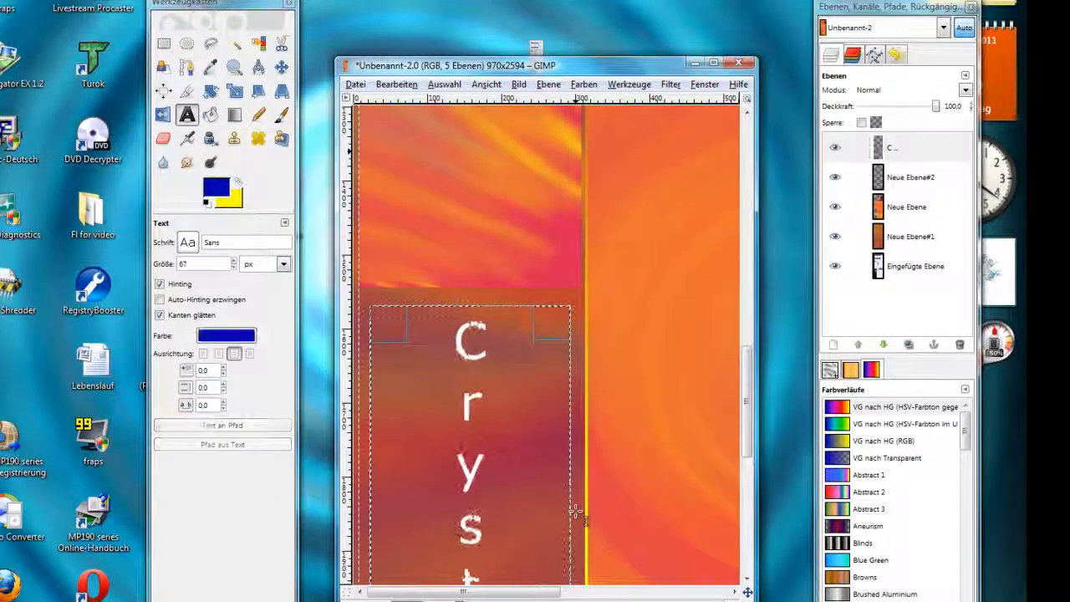
{"action": "scroll", "coordinate": [501, 435], "scroll_direction": "down", "scroll_amount": 10}
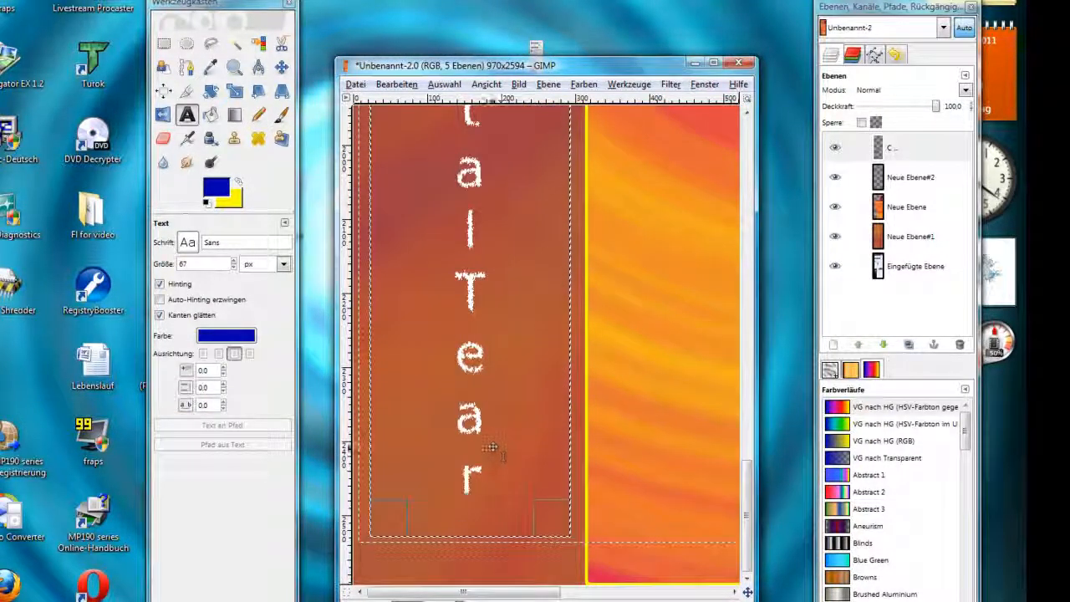
{"action": "scroll", "coordinate": [490, 451], "scroll_direction": "up", "scroll_amount": 10}
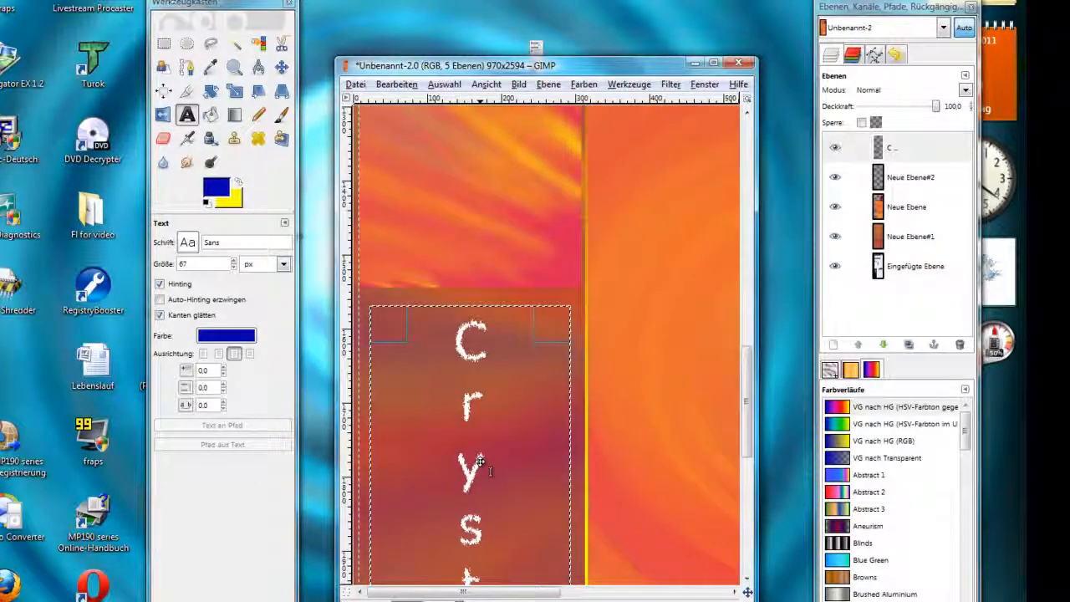
{"action": "scroll", "coordinate": [494, 460], "scroll_direction": "down", "scroll_amount": 10}
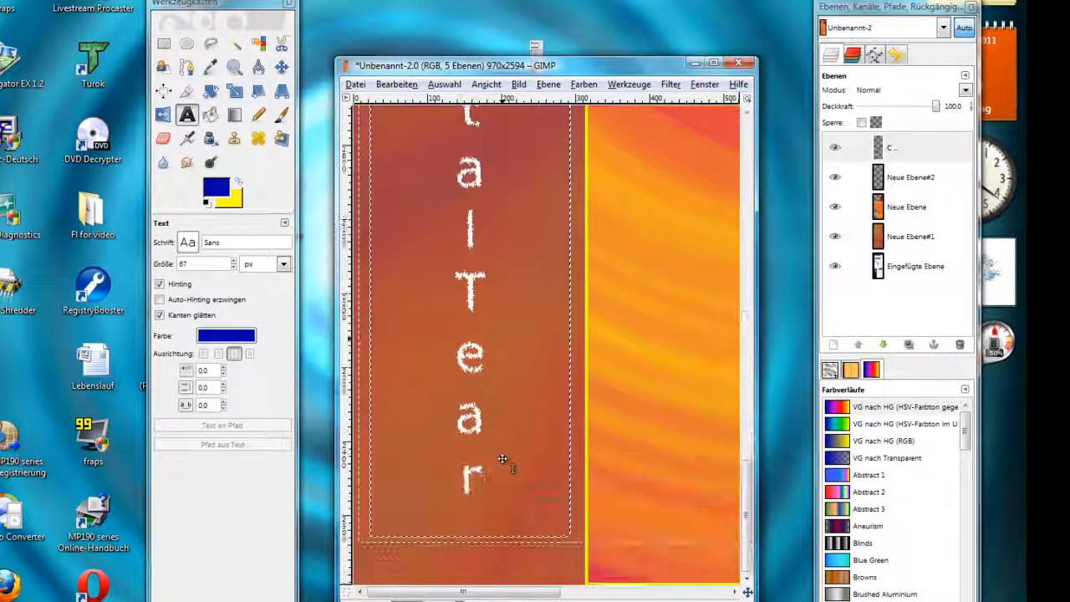
{"action": "scroll", "coordinate": [503, 459], "scroll_direction": "up", "scroll_amount": 10}
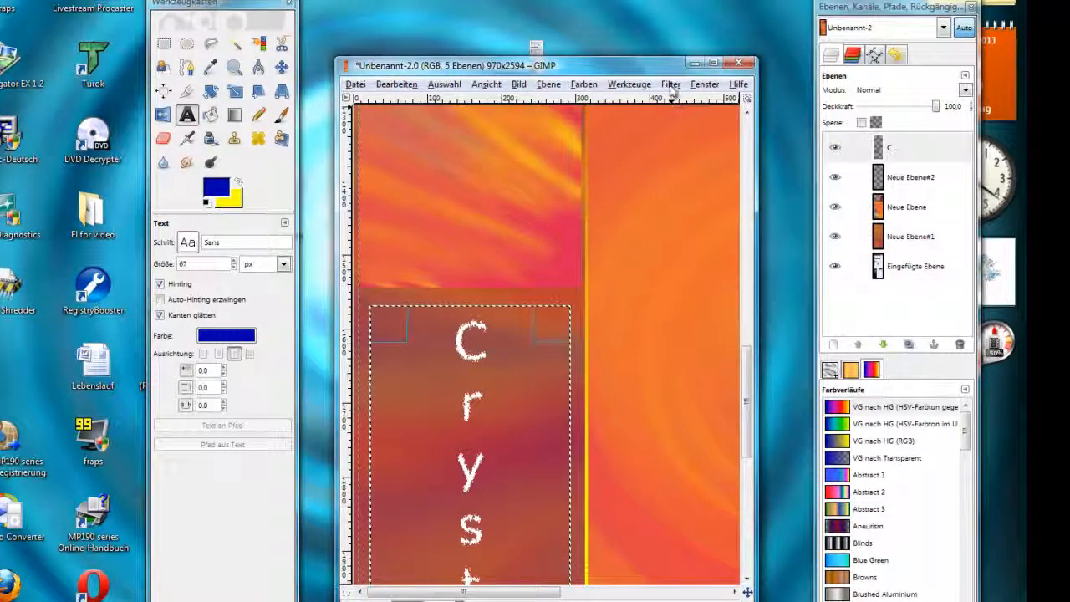
{"action": "left_click", "coordinate": [671, 84]}
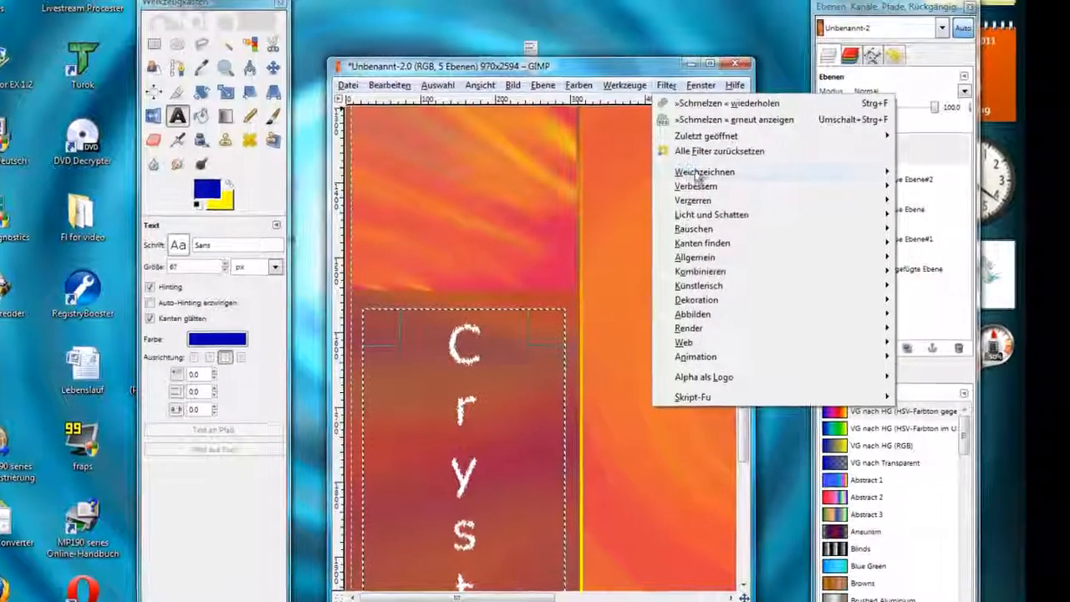
{"action": "mouse_move", "coordinate": [705, 173]}
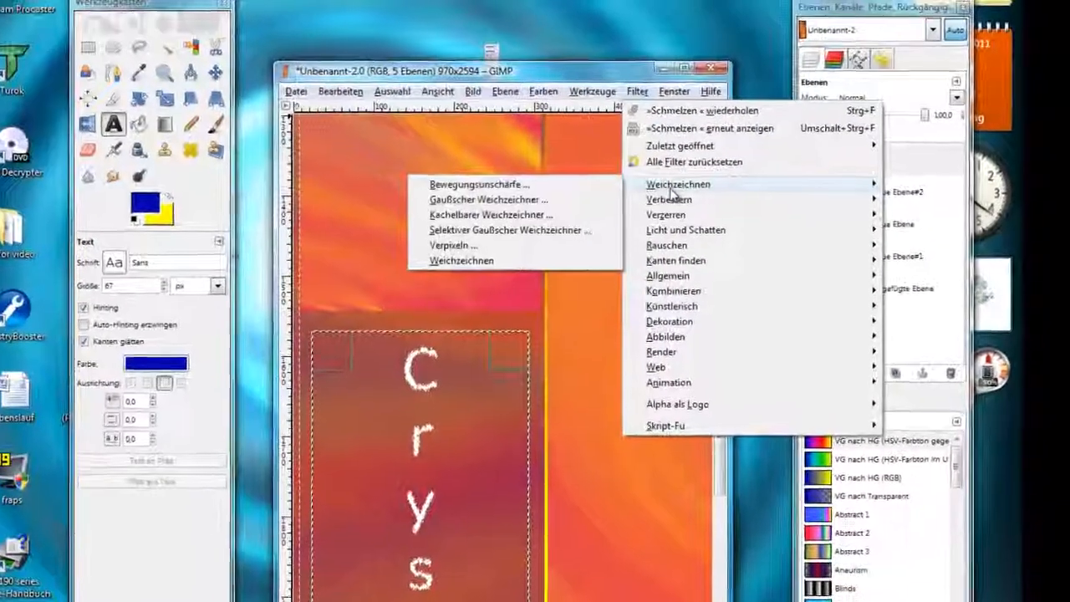
{"action": "mouse_move", "coordinate": [678, 207]}
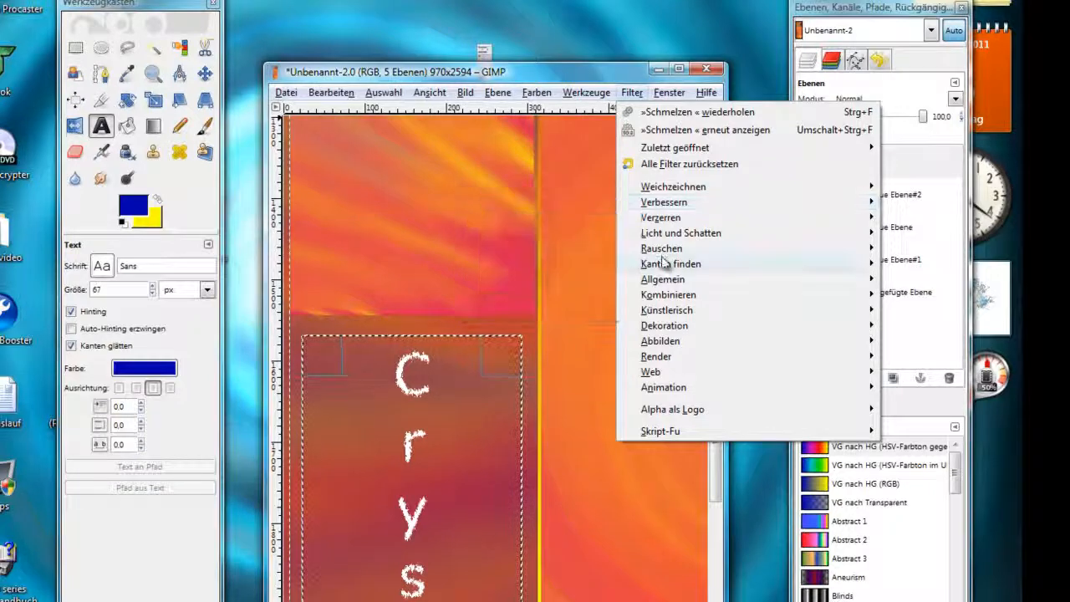
{"action": "mouse_move", "coordinate": [661, 251]}
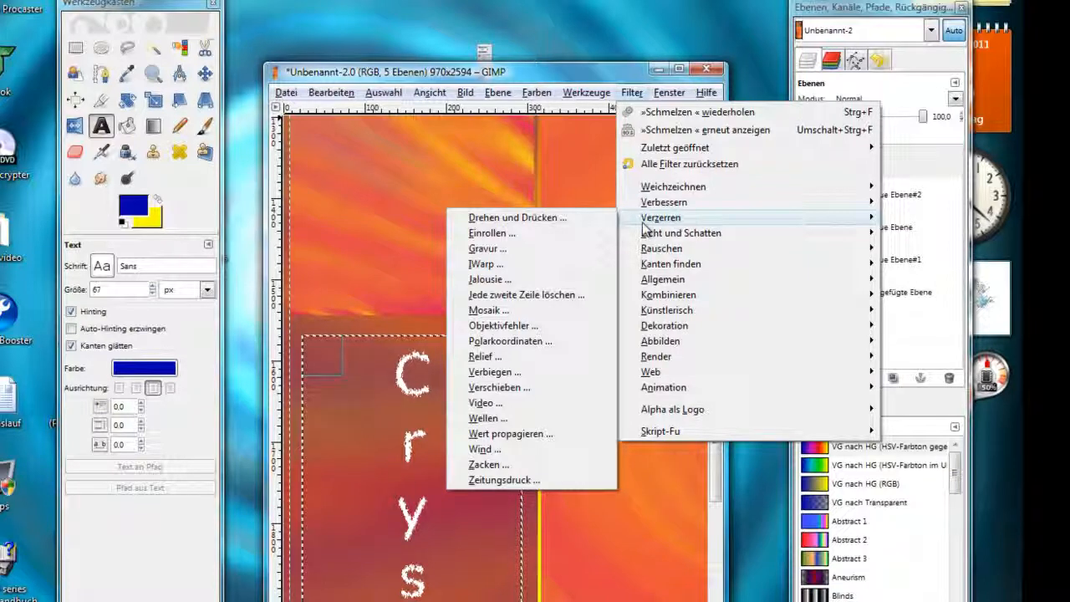
{"action": "left_click", "coordinate": [483, 451]}
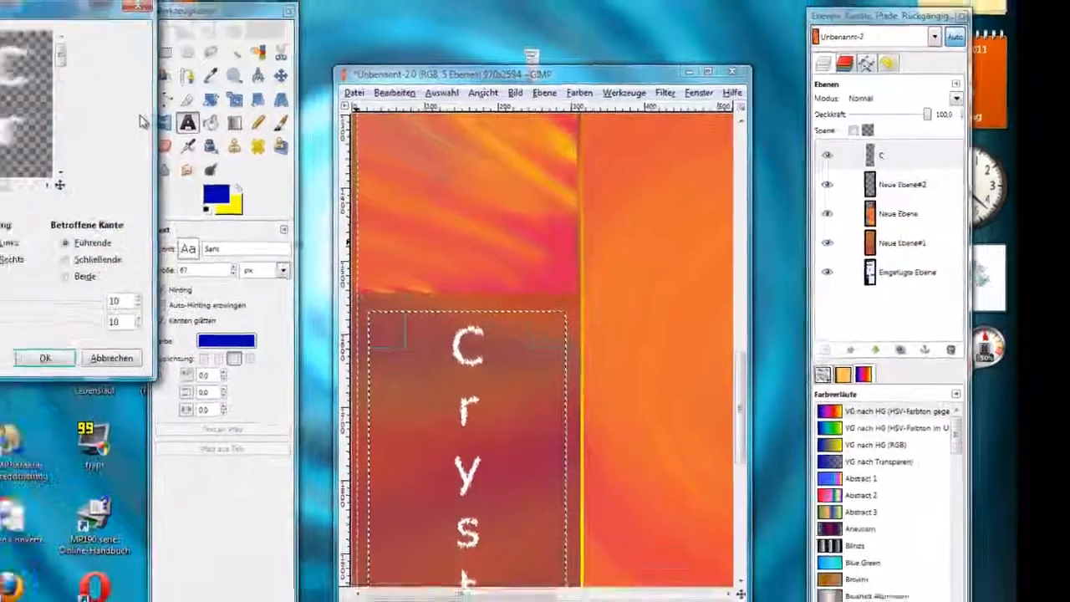